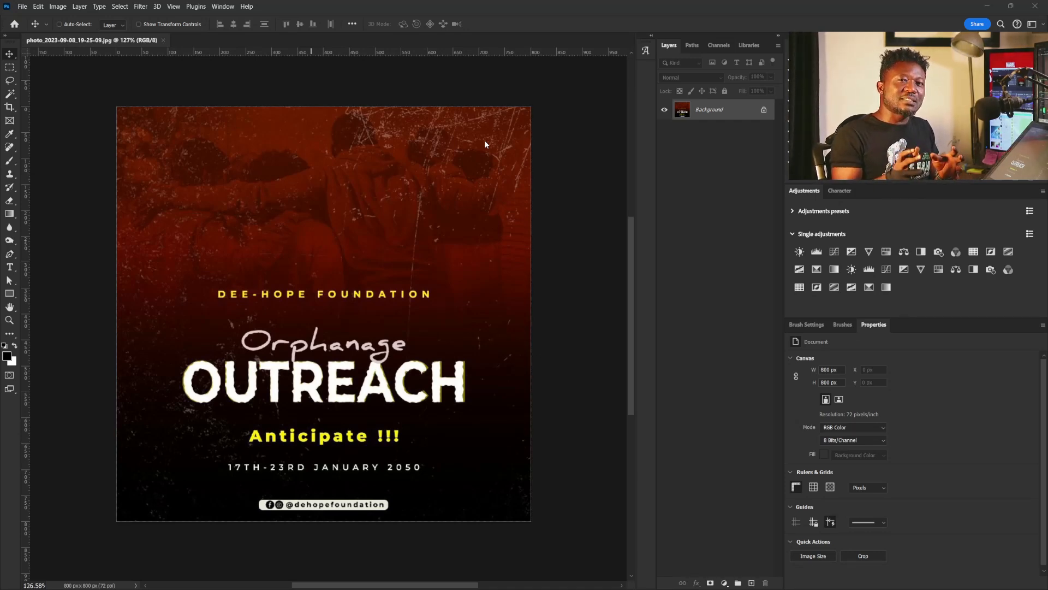
Step: Add a new layer above the flyer background and fill it with white
{"action": "left_click", "coordinate": [752, 583]}
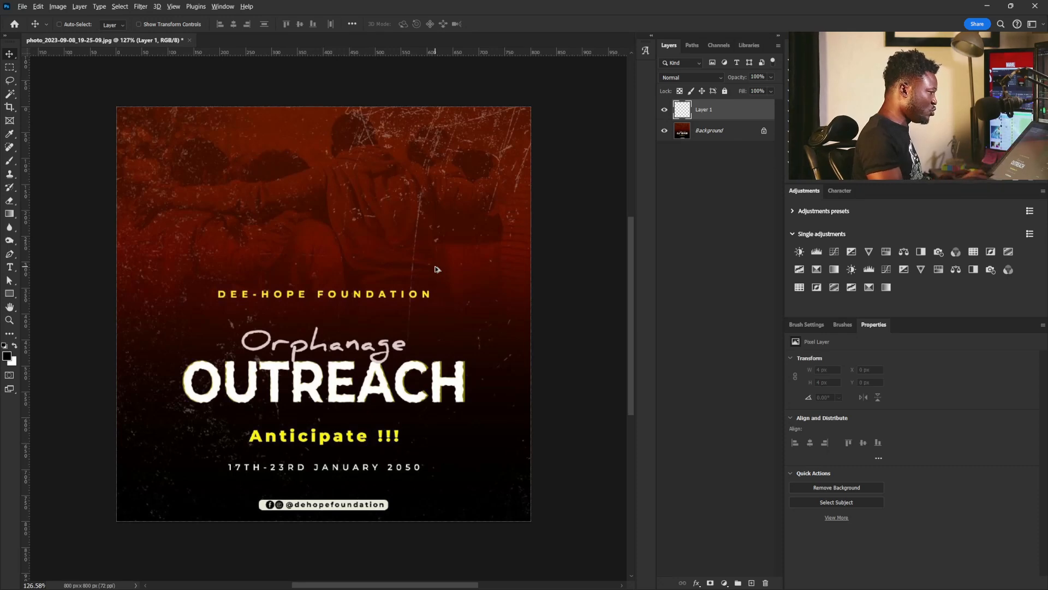
{"action": "key", "text": "alt+BackSpace"}
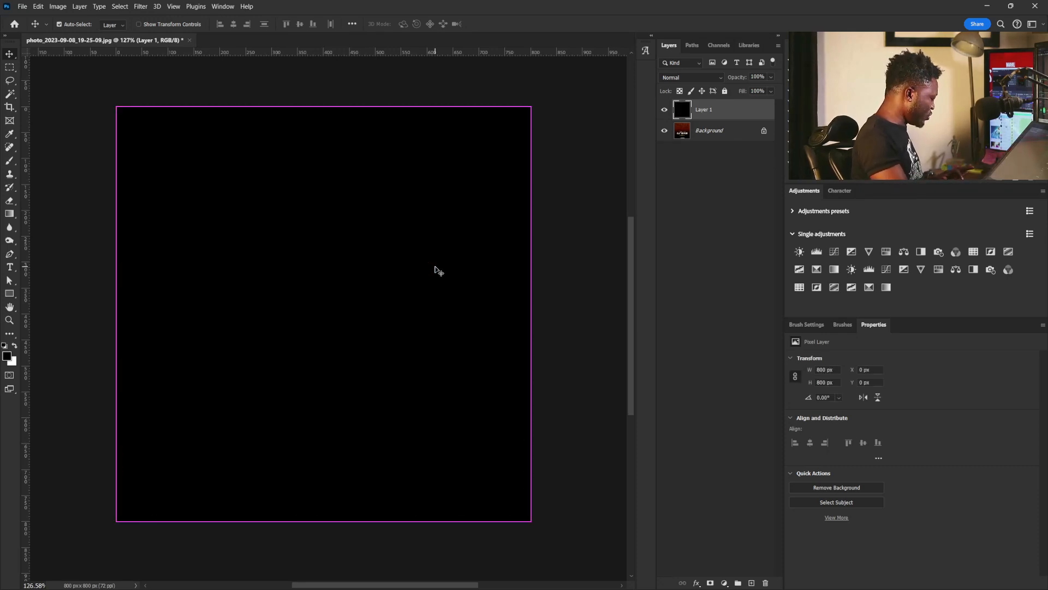
{"action": "key", "text": "ctrl+z"}
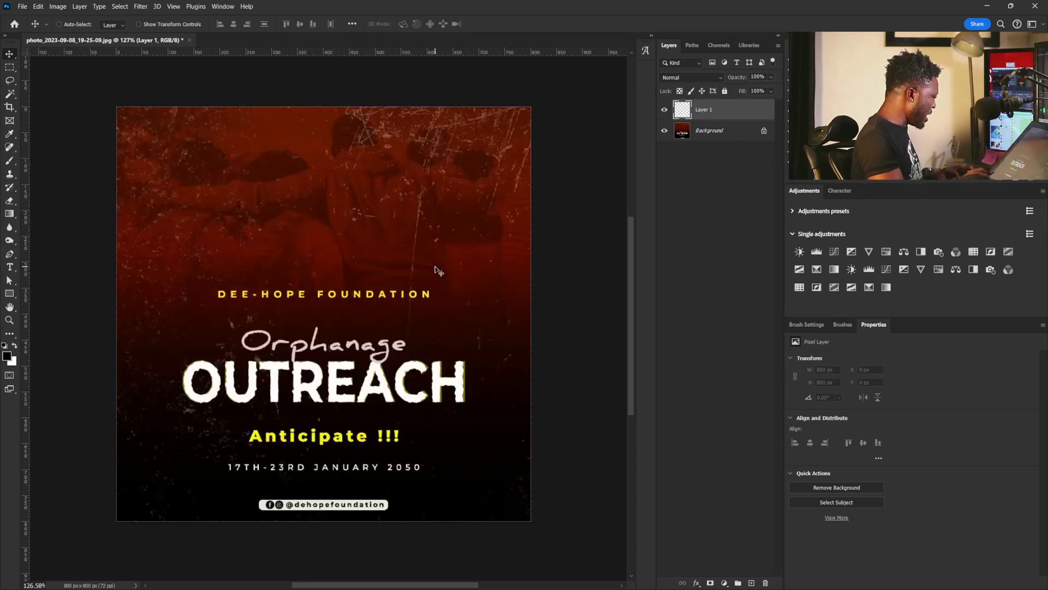
{"action": "key", "text": "ctrl+BackSpace"}
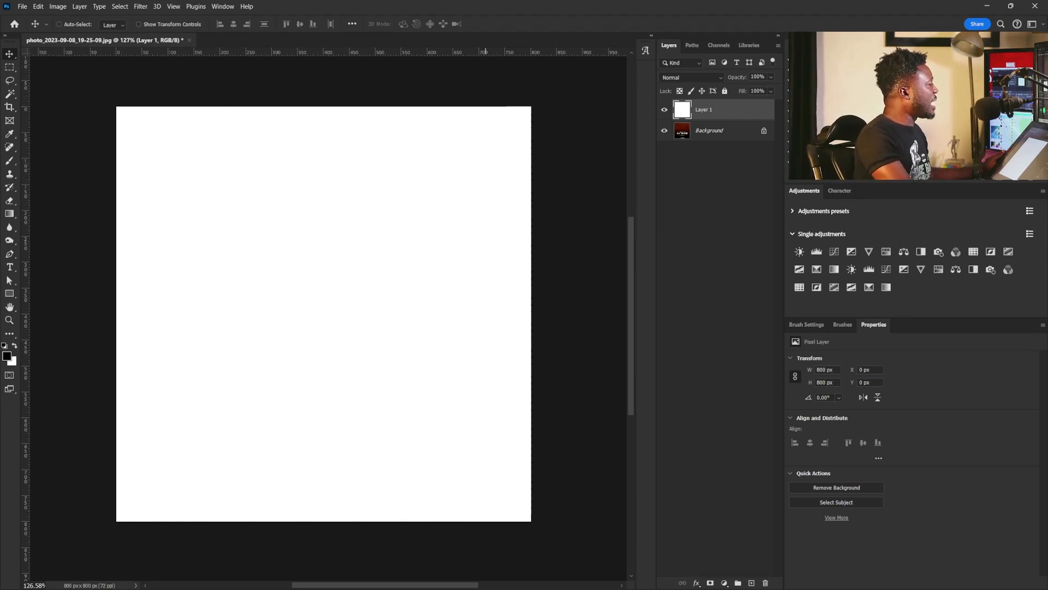
Step: Add another layer and handwrite an underlined "Friendly" and "Caring" with a 2 px black brush, marking a short stroke beside each word
{"action": "left_click", "coordinate": [751, 582]}
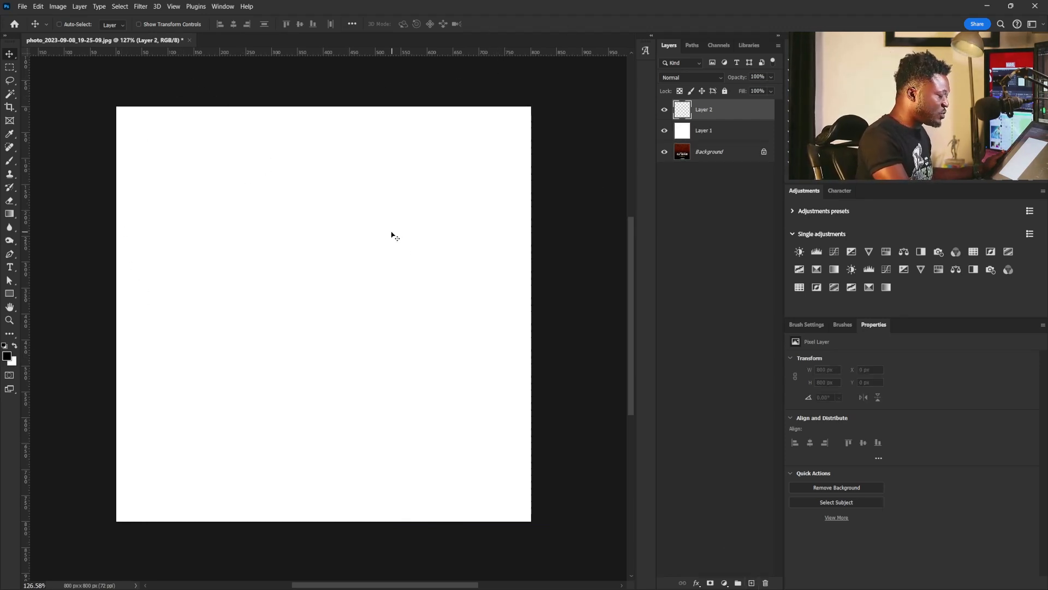
{"action": "key", "text": "b"}
{"action": "left_click_drag", "start_coordinate": [249, 208], "coordinate": [246, 239]}
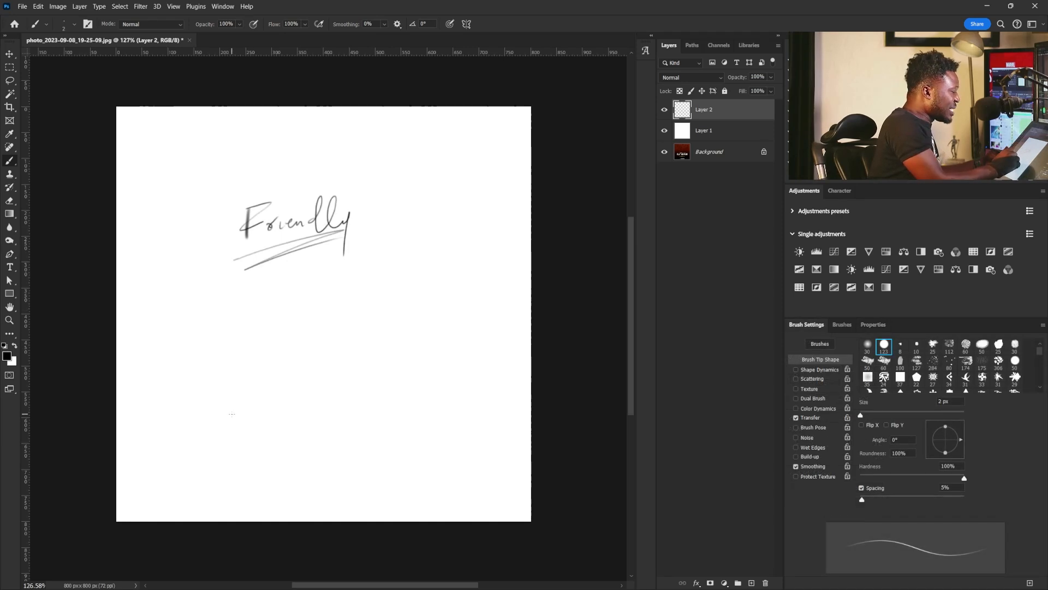
{"action": "left_click_drag", "start_coordinate": [238, 288], "coordinate": [234, 322]}
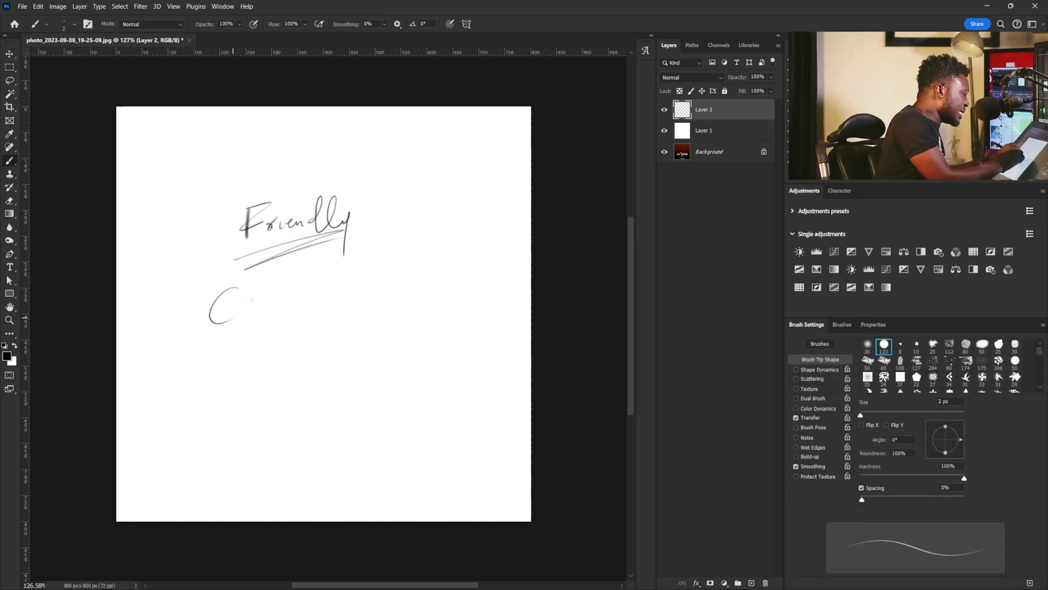
{"action": "mouse_move", "coordinate": [294, 309]}
{"action": "left_mouse_down"}
{"action": "mouse_move", "coordinate": [332, 324]}
{"action": "mouse_move", "coordinate": [295, 341]}
{"action": "left_mouse_up"}
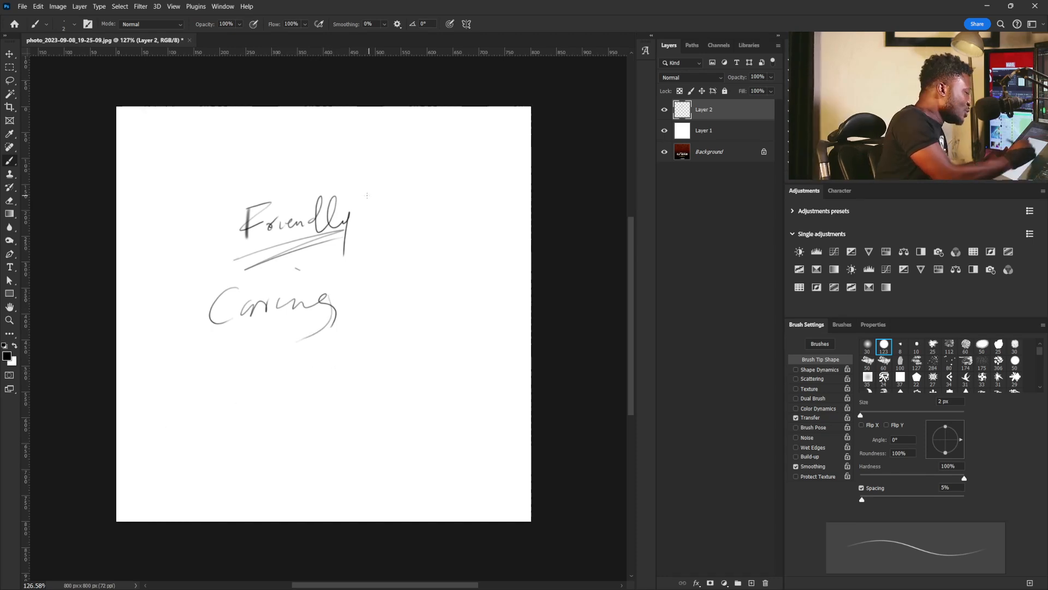
{"action": "left_click_drag", "start_coordinate": [364, 201], "coordinate": [359, 206]}
{"action": "left_click_drag", "start_coordinate": [364, 291], "coordinate": [357, 298]}
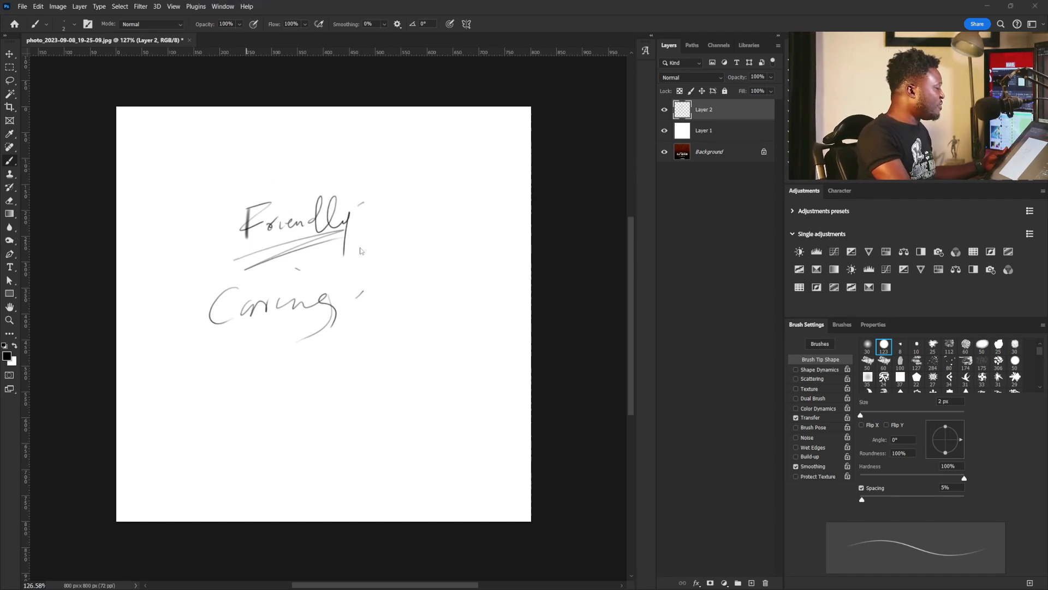
Step: Switch to Firefox and open the Google homepage
{"action": "key", "text": "alt+Tab"}
{"action": "left_click_drag", "start_coordinate": [391, 67], "coordinate": [311, 22]}
{"action": "double_click", "coordinate": [312, 23]}
{"action": "left_click", "coordinate": [308, 36]}
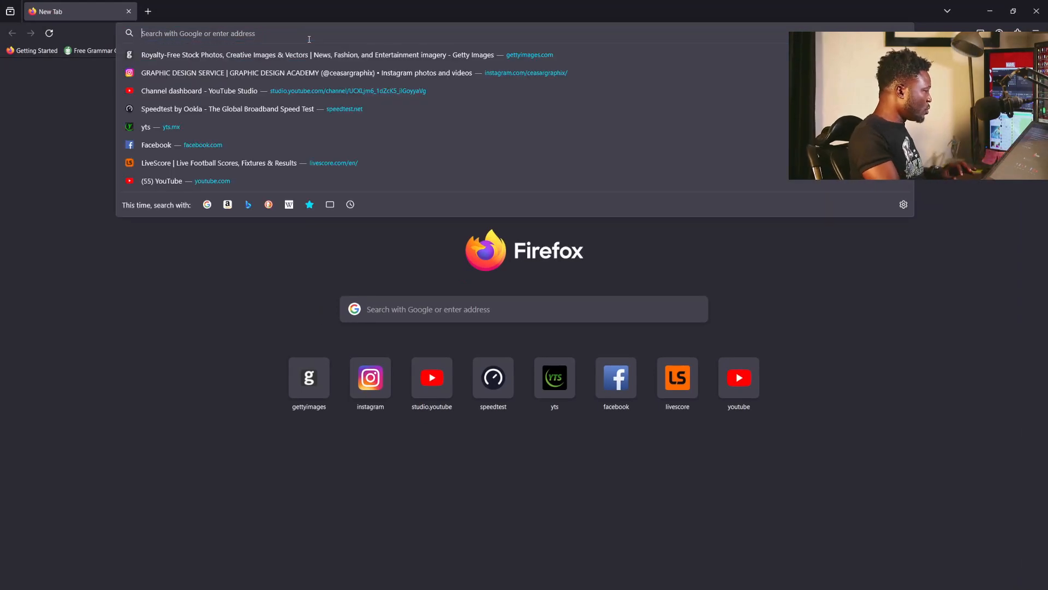
{"action": "type", "text": "google"}
{"action": "key", "text": "Return"}
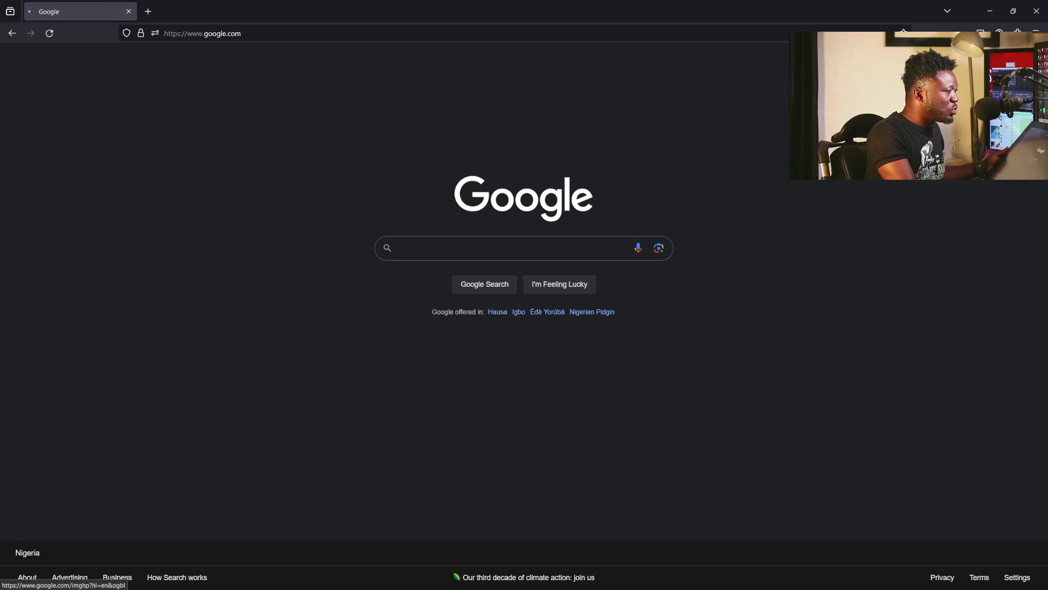
Step: Search Google Images for "caring colors" and look through the results for colour palette ideas
{"action": "left_click", "coordinate": [951, 59]}
{"action": "left_click", "coordinate": [467, 245]}
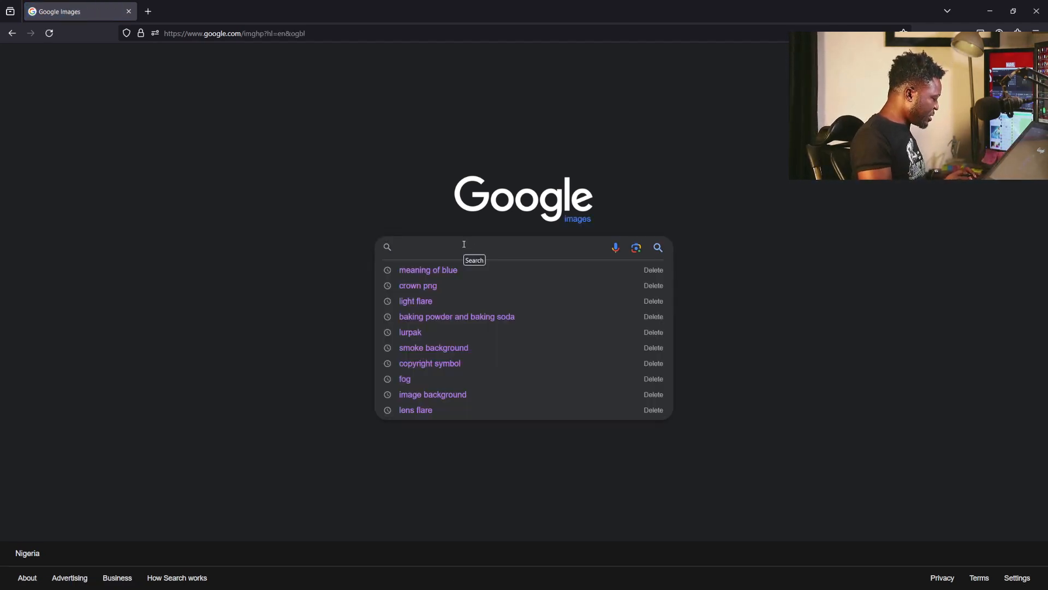
{"action": "type", "text": "caring "}
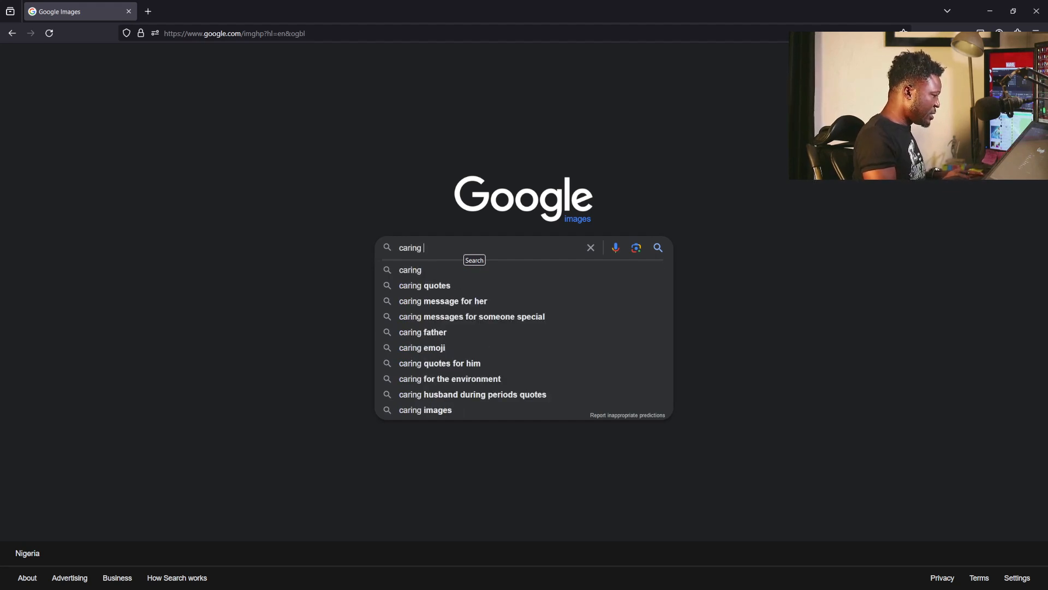
{"action": "type", "text": "color"}
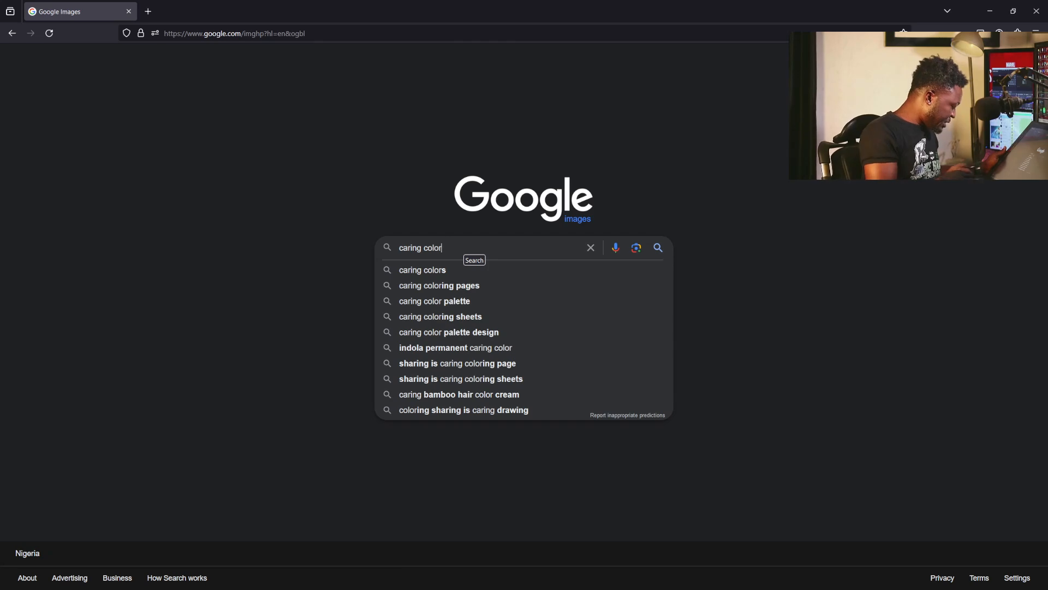
{"action": "left_click", "coordinate": [452, 272]}
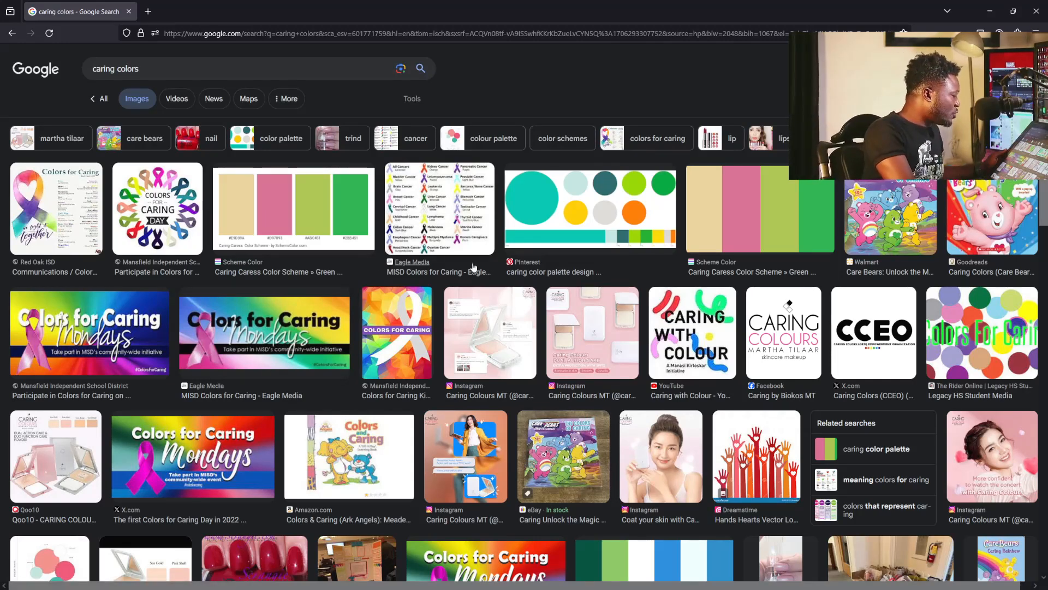
{"action": "scroll", "coordinate": [475, 270], "scroll_direction": "down", "scroll_amount": 3}
{"action": "scroll", "coordinate": [506, 293], "scroll_direction": "down", "scroll_amount": 2}
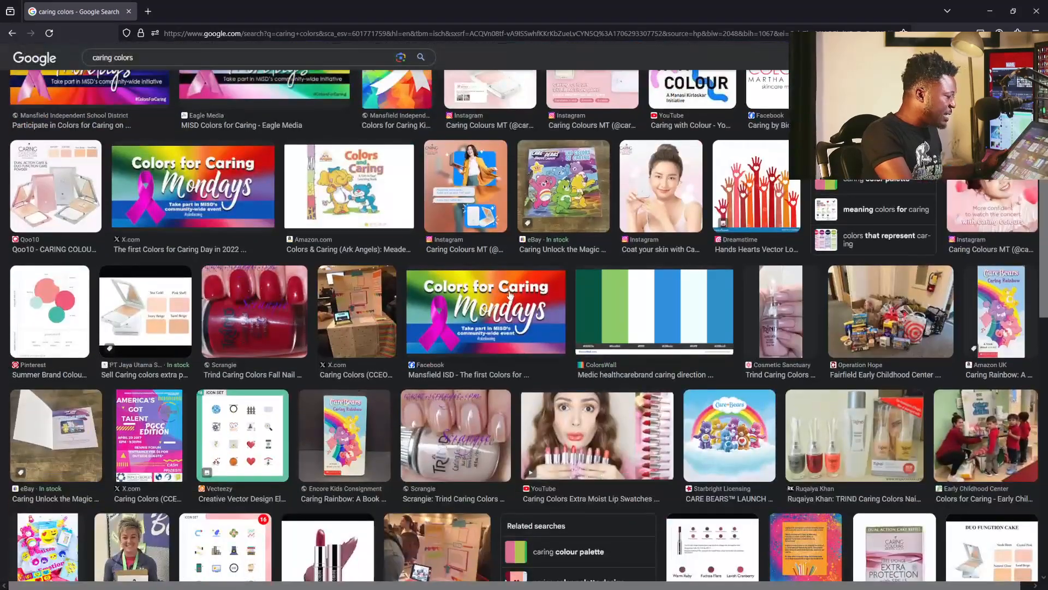
{"action": "scroll", "coordinate": [516, 295], "scroll_direction": "up", "scroll_amount": 2}
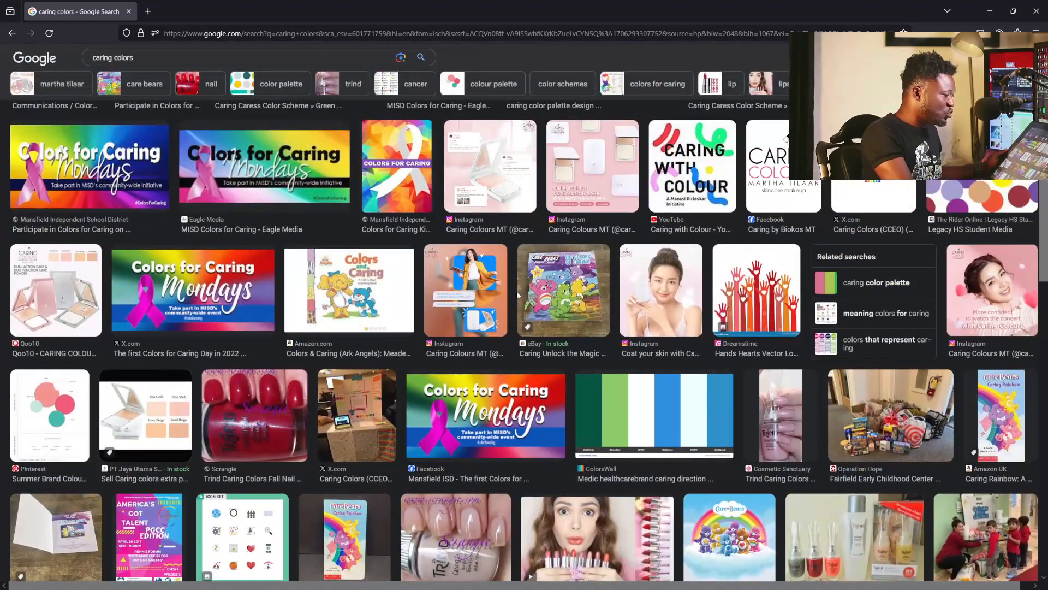
{"action": "scroll", "coordinate": [516, 294], "scroll_direction": "down", "scroll_amount": 1}
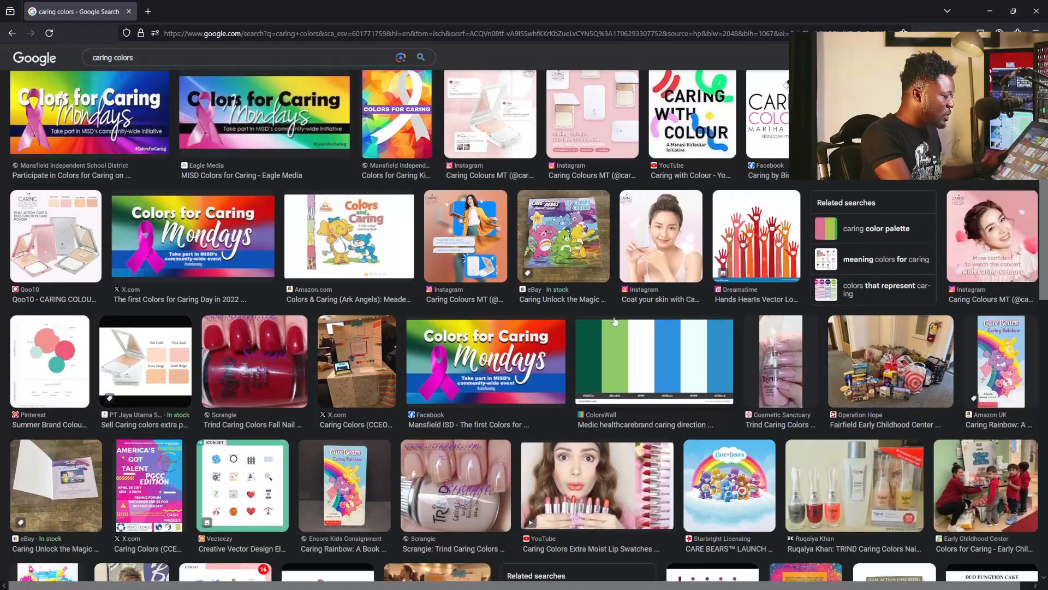
Step: Open the Adobe Color website, color.adobe.com, in a new browser tab
{"action": "left_click", "coordinate": [148, 11]}
{"action": "left_click", "coordinate": [214, 33]}
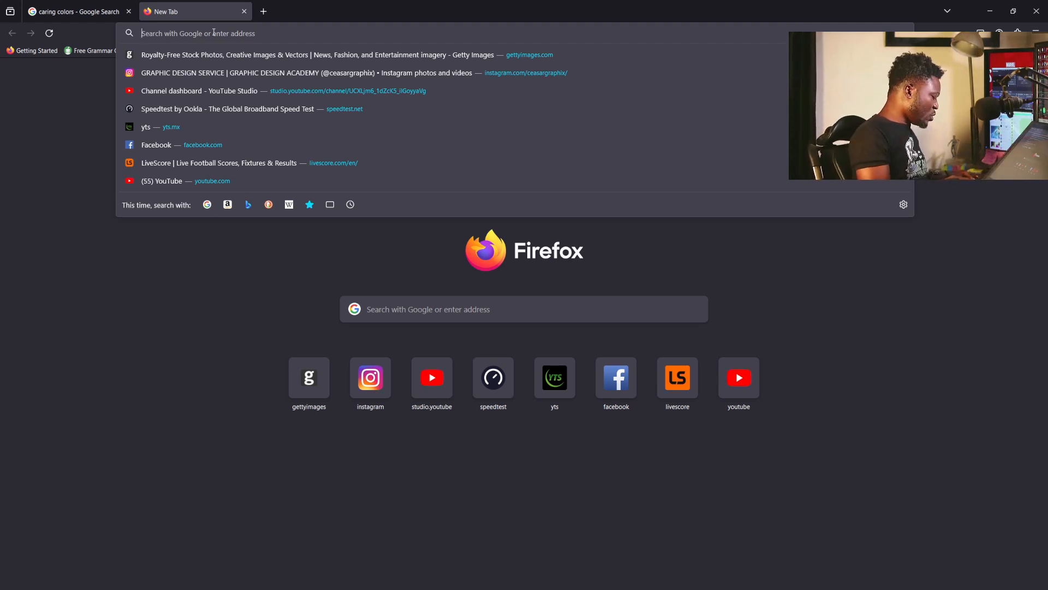
{"action": "type", "text": "color.adobe.com/"}
{"action": "key", "text": "Return"}
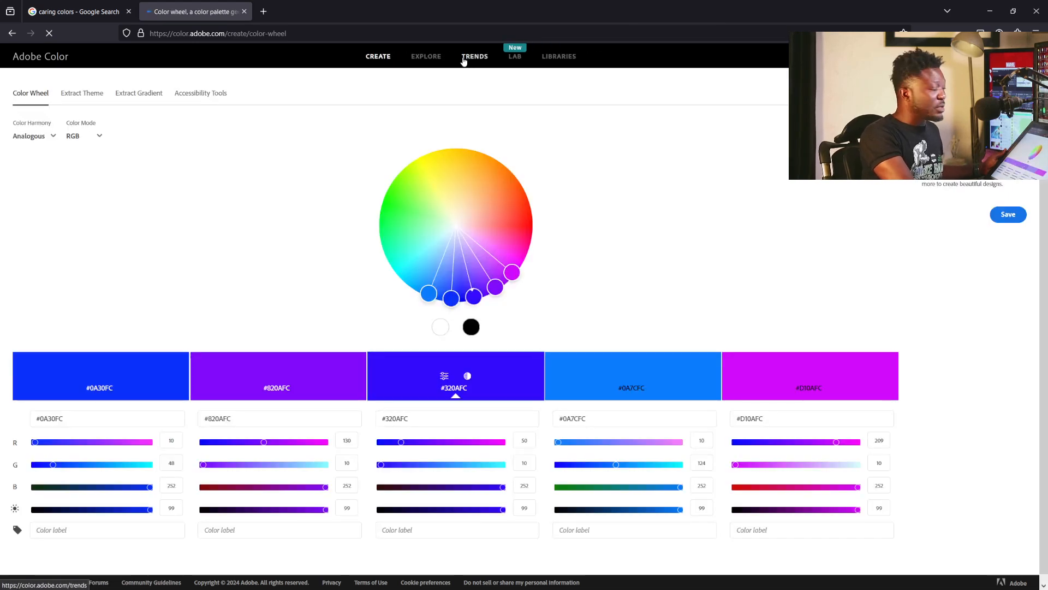
Step: Search the explore section of Adobe Color for "friendly" colour themes
{"action": "left_click", "coordinate": [426, 57]}
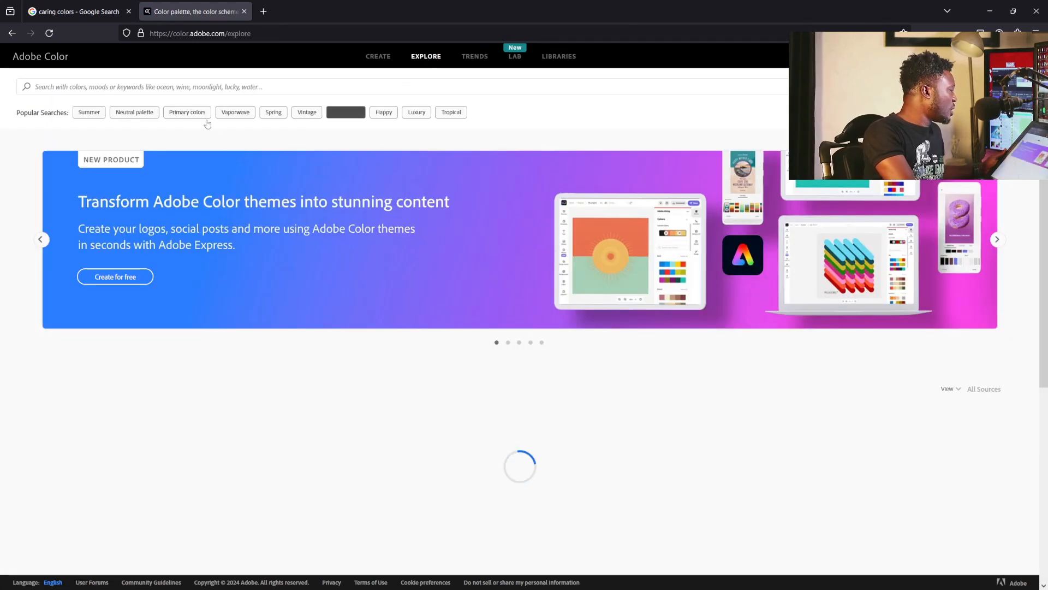
{"action": "left_click", "coordinate": [210, 86]}
{"action": "type", "text": "fr"}
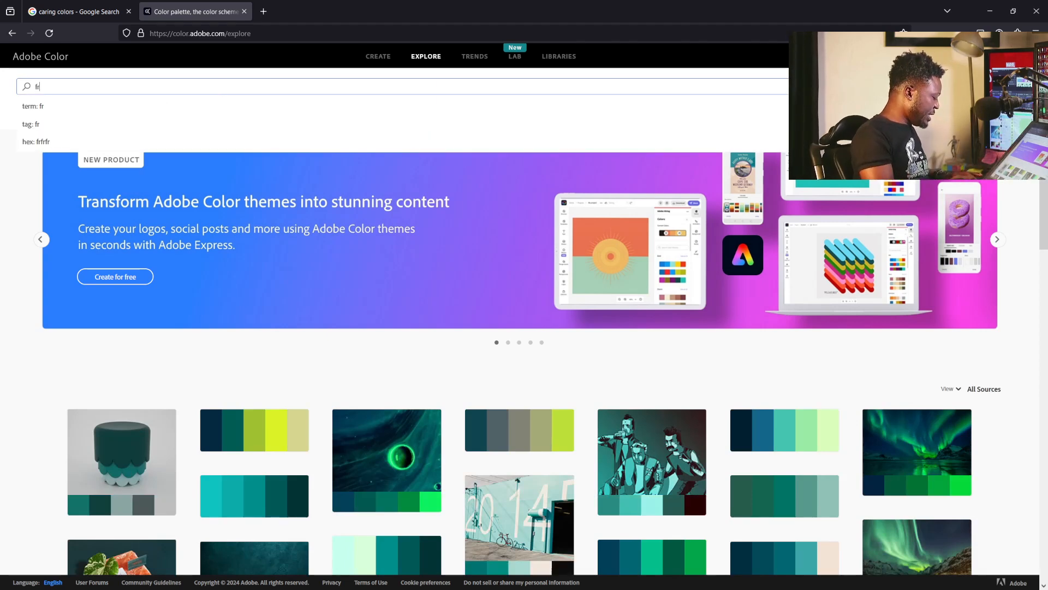
{"action": "type", "text": "iendly"}
{"action": "key", "text": "Return"}
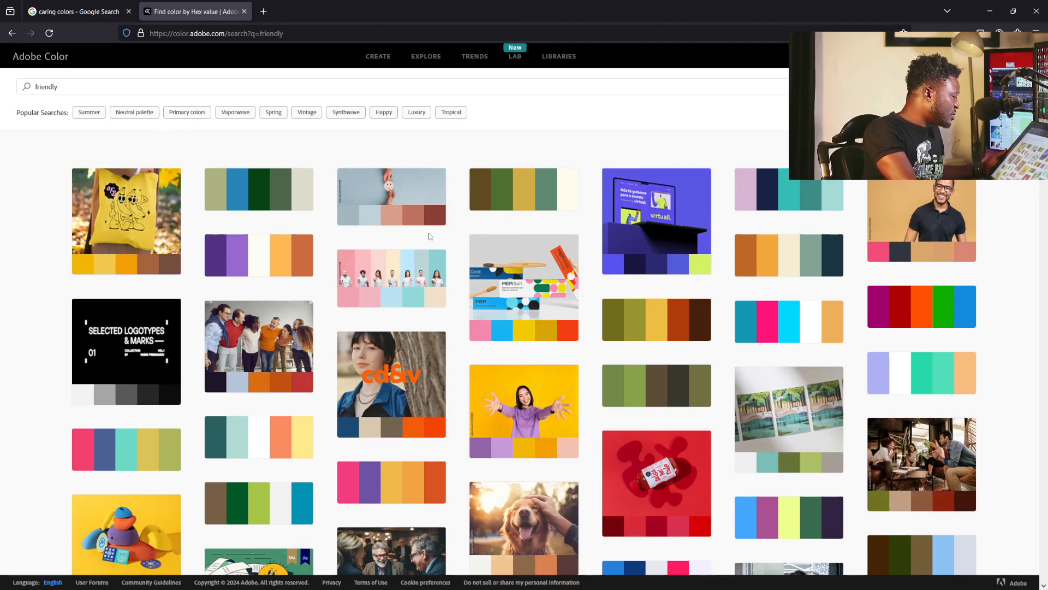
Step: Browse the friendly themes, open the palette of blue, plum, pale yellow, green and dark purple, and copy its blue hex code #45A7FF
{"action": "scroll", "coordinate": [430, 240], "scroll_direction": "down", "scroll_amount": 3}
{"action": "scroll", "coordinate": [492, 180], "scroll_direction": "up", "scroll_amount": 3}
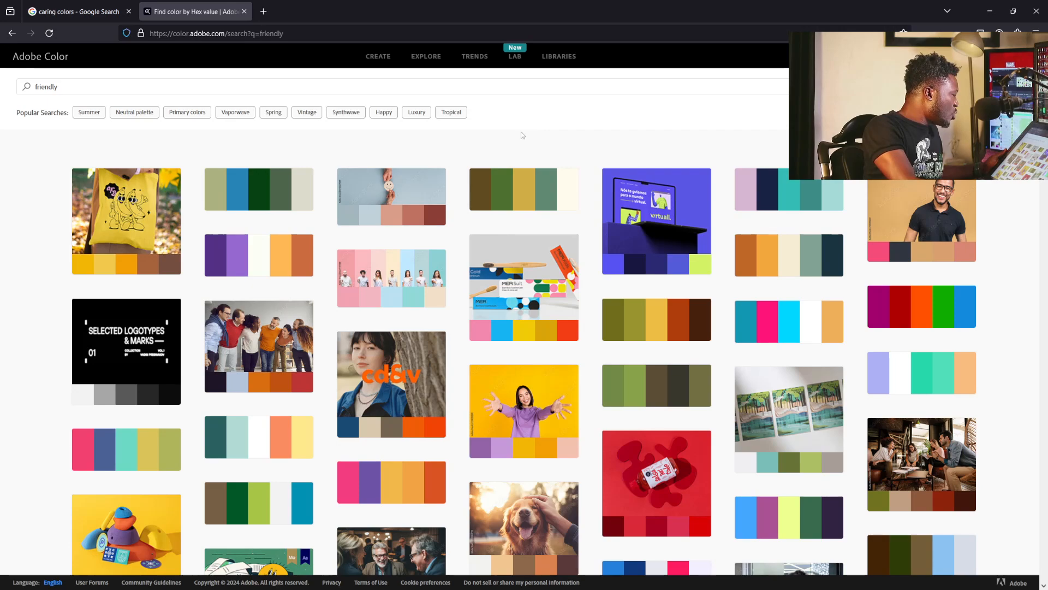
{"action": "scroll", "coordinate": [513, 164], "scroll_direction": "down", "scroll_amount": 4}
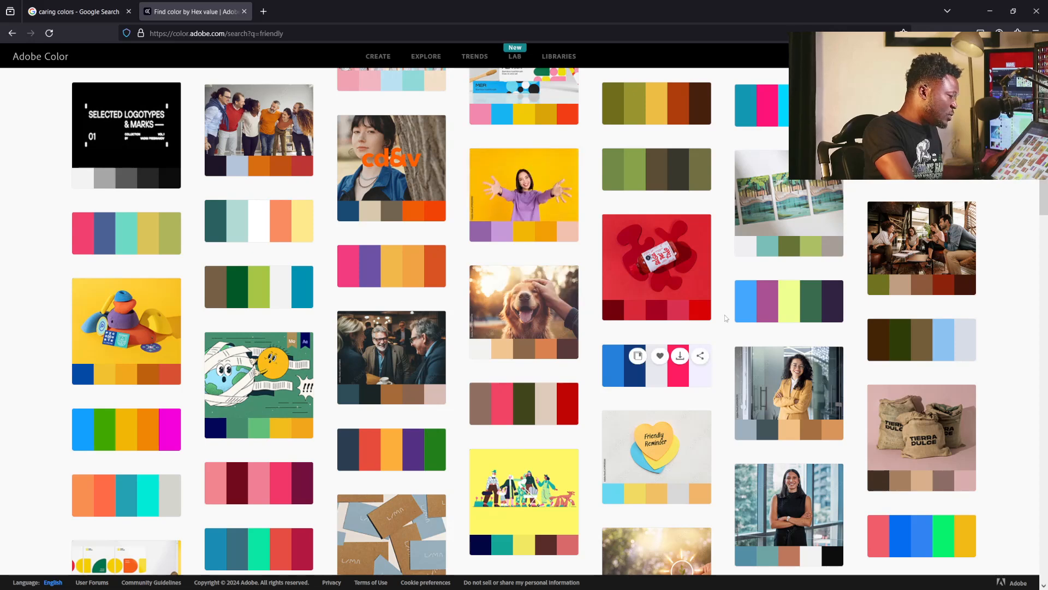
{"action": "scroll", "coordinate": [652, 387], "scroll_direction": "up", "scroll_amount": 1}
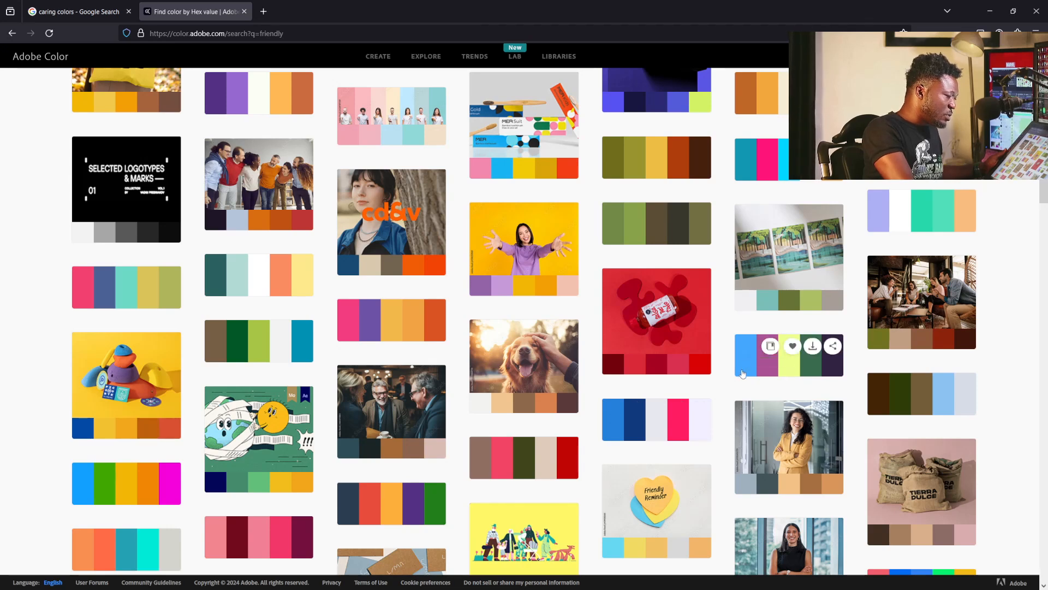
{"action": "left_click", "coordinate": [743, 373]}
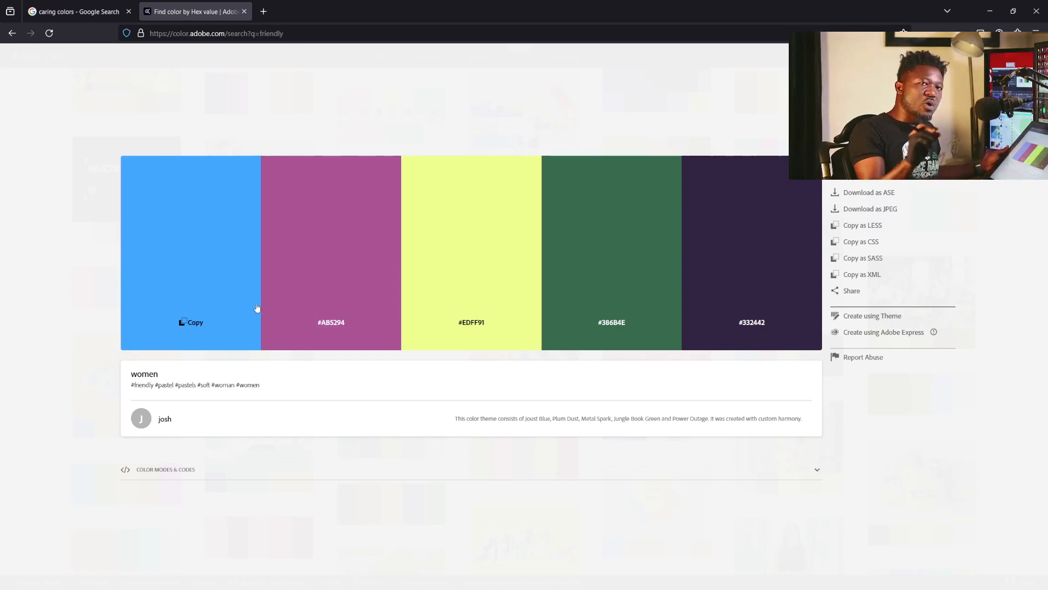
{"action": "left_click", "coordinate": [194, 323]}
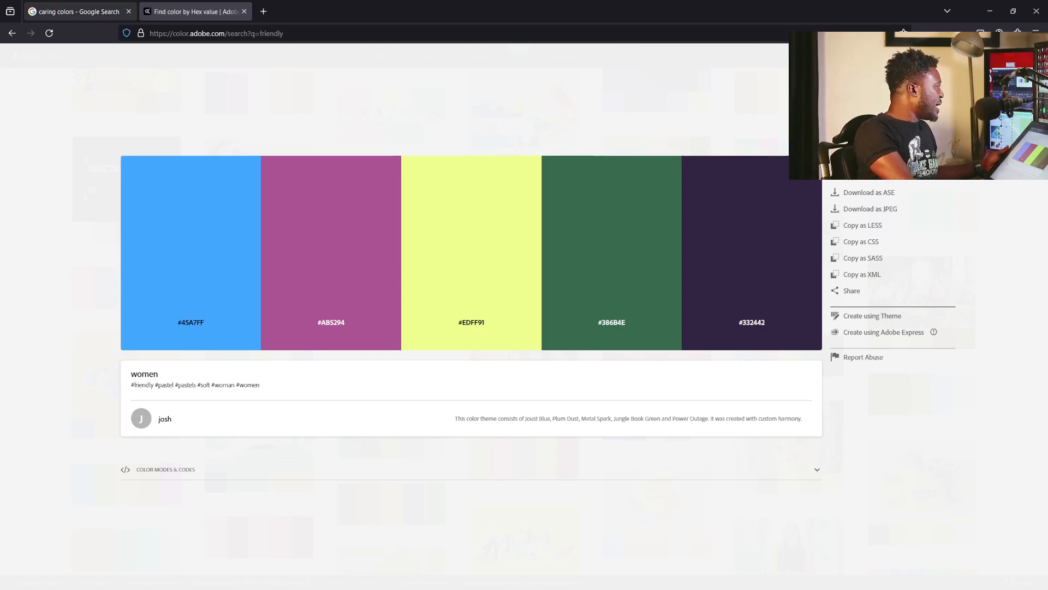
Step: Open the Pexels stock photo website in a new browser tab
{"action": "left_click", "coordinate": [264, 11]}
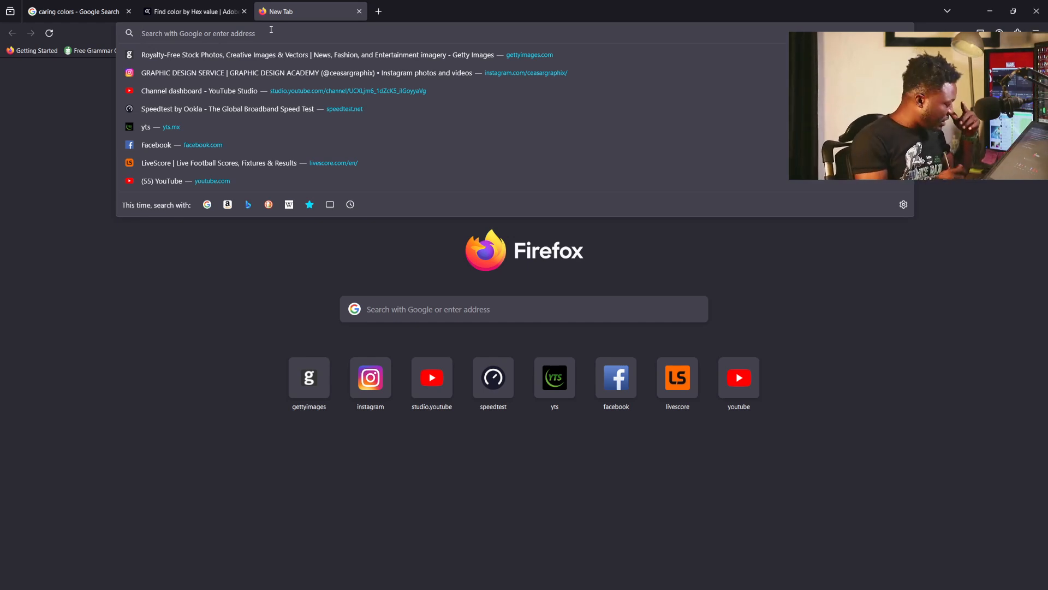
{"action": "type", "text": "pixel"}
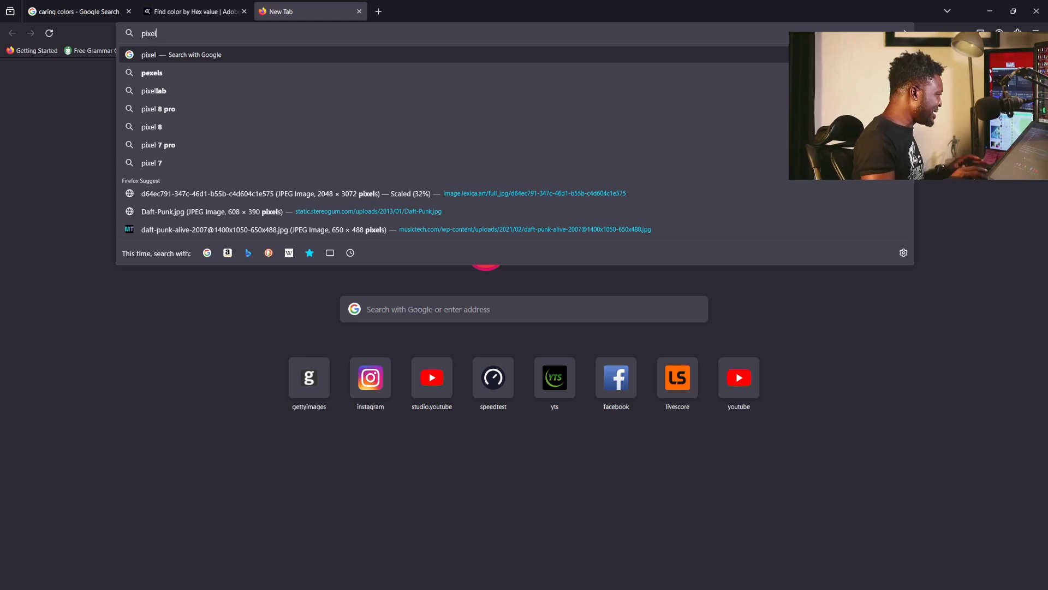
{"action": "key", "text": "BackSpace"}
{"action": "key", "text": "BackSpace"}
{"action": "key", "text": "BackSpace"}
{"action": "key", "text": "BackSpace"}
{"action": "type", "text": "exel"}
{"action": "key", "text": "Return"}
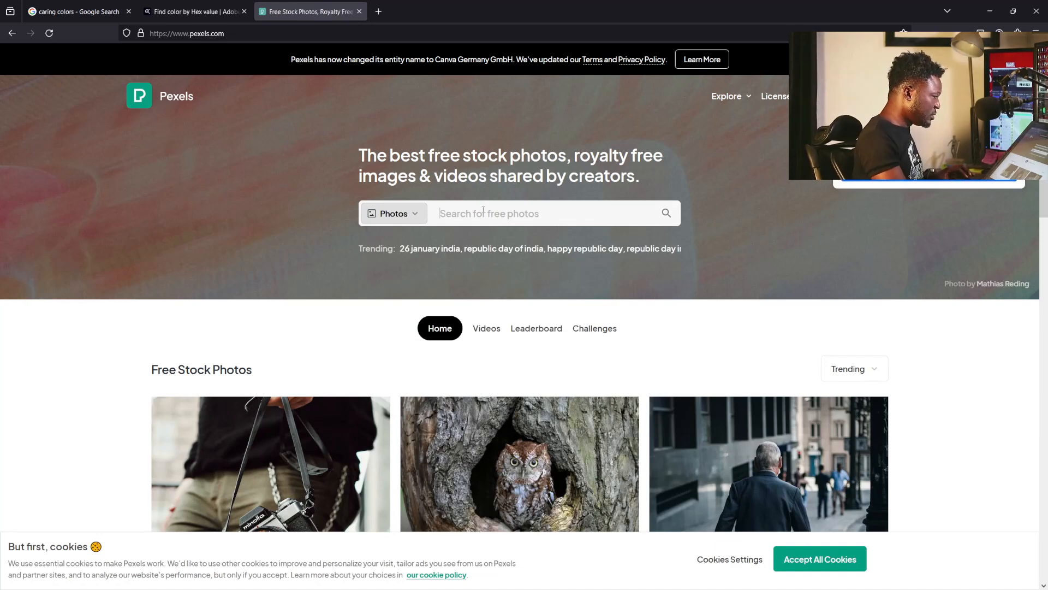
Step: Search Pexels for "african child" photos and look through the results for a suitable flyer image
{"action": "left_click", "coordinate": [484, 213]}
{"action": "type", "text": "african ch"}
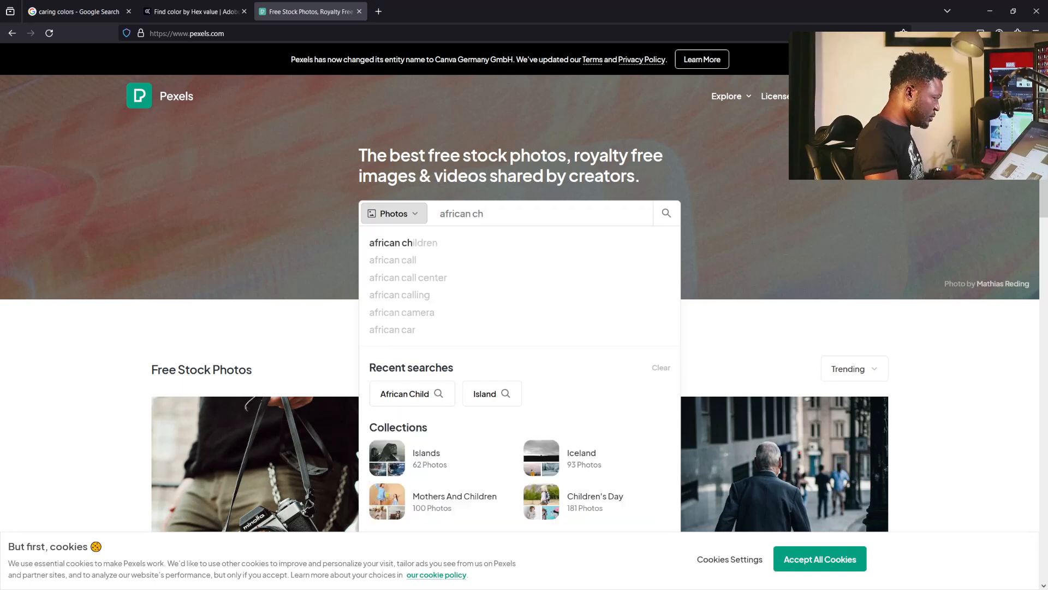
{"action": "type", "text": "ild"}
{"action": "key", "text": "Return"}
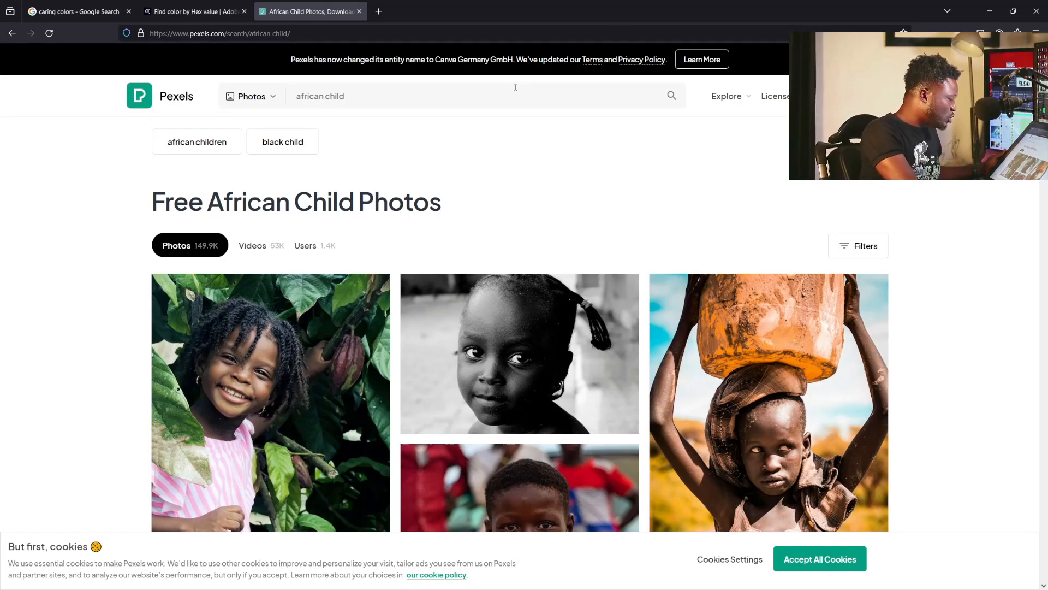
{"action": "scroll", "coordinate": [447, 197], "scroll_direction": "down", "scroll_amount": 3}
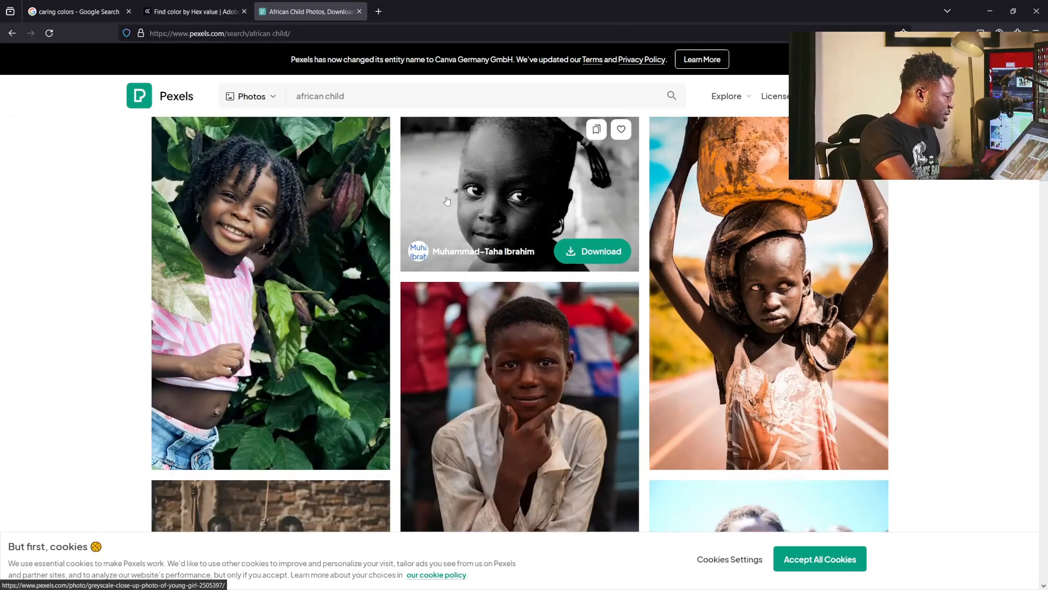
{"action": "scroll", "coordinate": [446, 200], "scroll_direction": "down", "scroll_amount": 4}
{"action": "scroll", "coordinate": [446, 199], "scroll_direction": "up", "scroll_amount": 7}
{"action": "scroll", "coordinate": [446, 197], "scroll_direction": "down", "scroll_amount": 8}
{"action": "scroll", "coordinate": [447, 198], "scroll_direction": "down", "scroll_amount": 6}
{"action": "scroll", "coordinate": [446, 198], "scroll_direction": "down", "scroll_amount": 5}
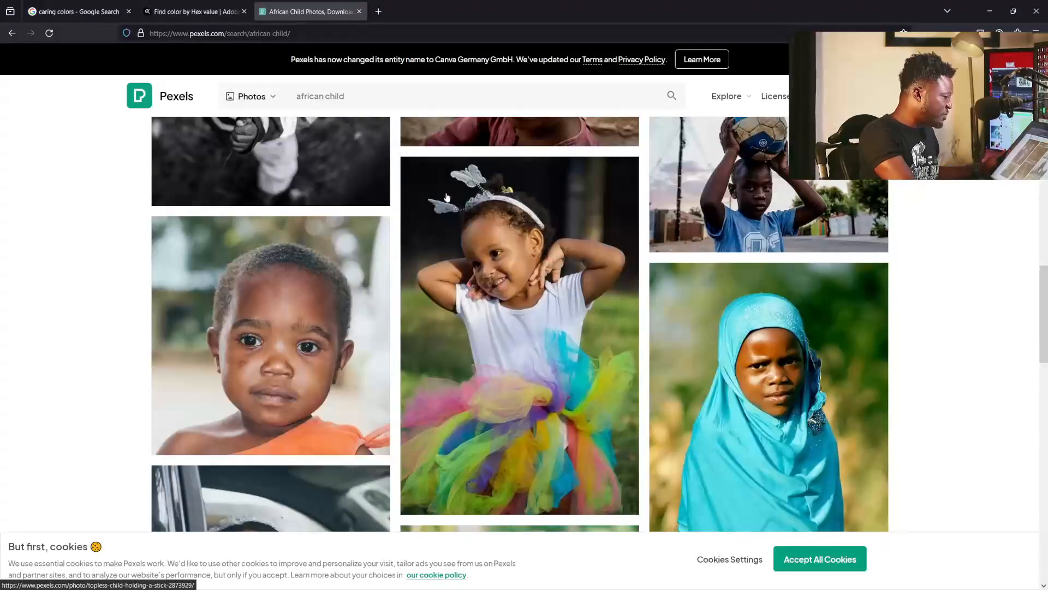
Step: Open the Pexels photo of the girl in the pink crew neck shirt and download it
{"action": "scroll", "coordinate": [446, 197], "scroll_direction": "up", "scroll_amount": 3}
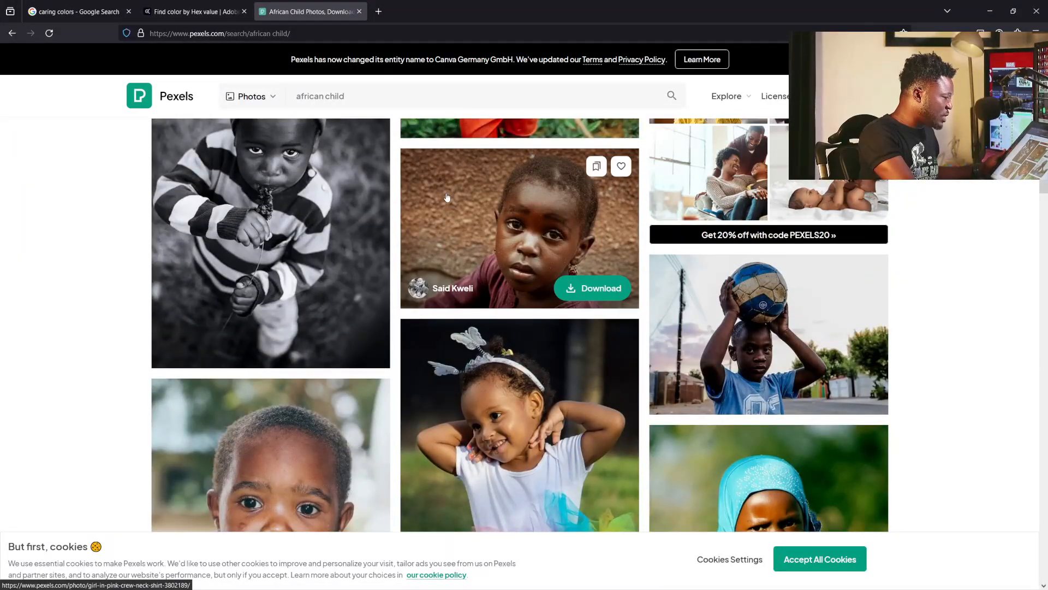
{"action": "scroll", "coordinate": [446, 198], "scroll_direction": "down", "scroll_amount": 2}
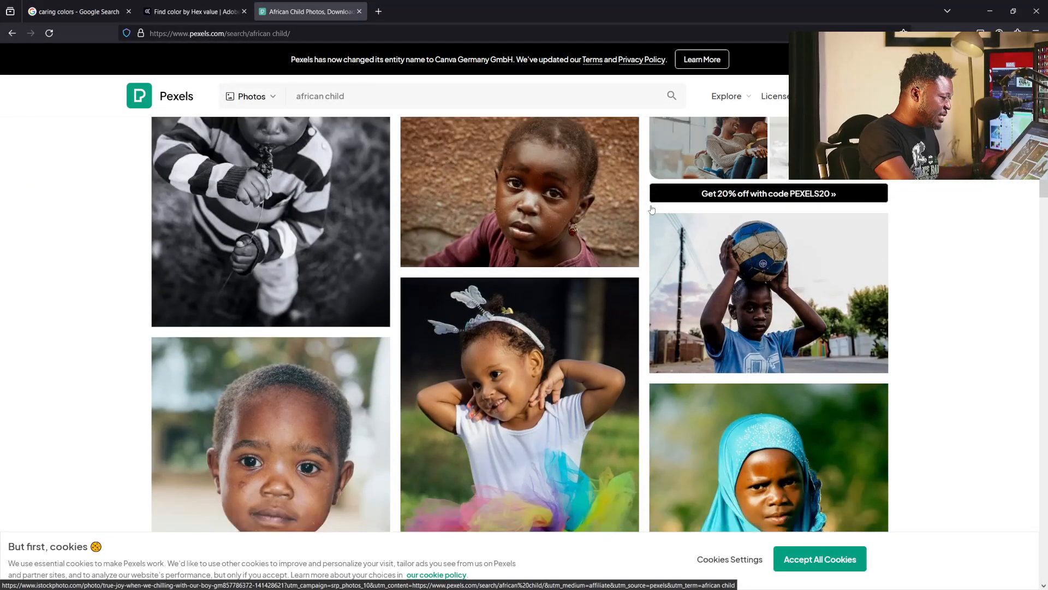
{"action": "left_click", "coordinate": [632, 158]}
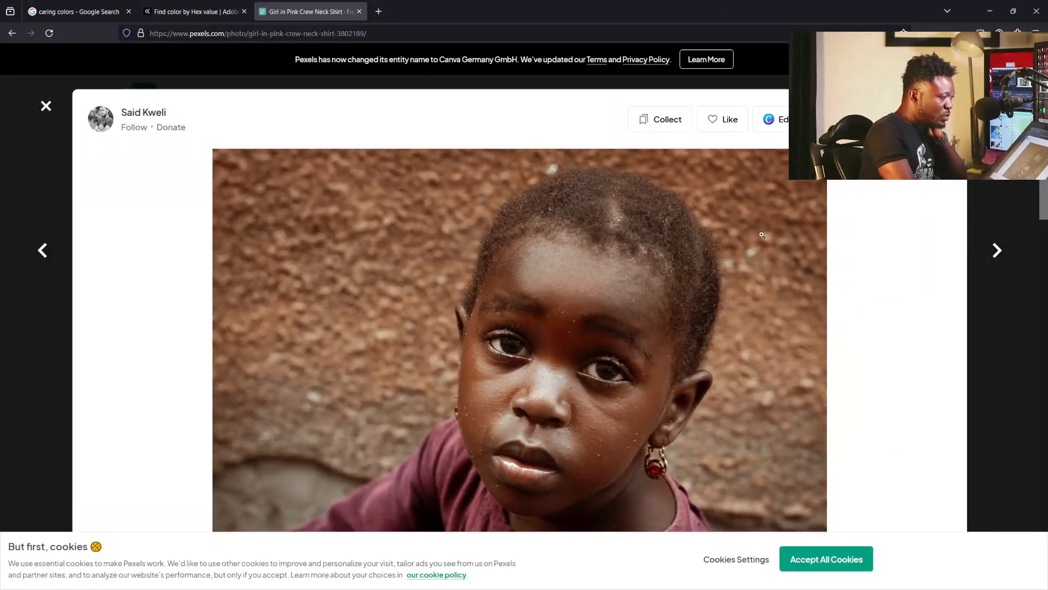
{"action": "left_click", "coordinate": [885, 119]}
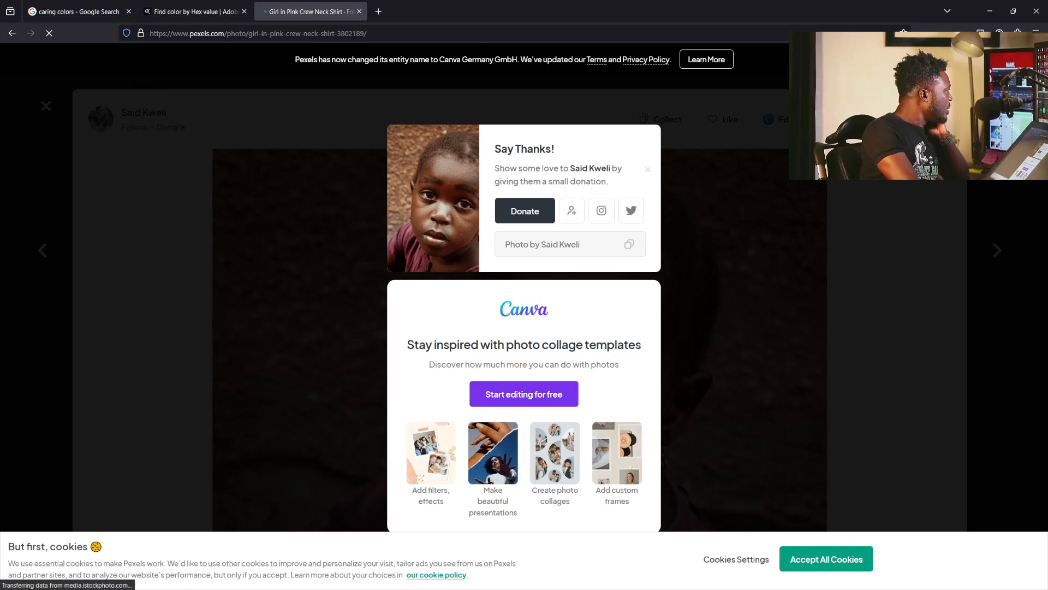
Step: Switch to Photoshop, place the downloaded girl photo in the document, scale it to about 12.9% and centre it along the canvas's lower edge
{"action": "key", "text": "alt+Tab"}
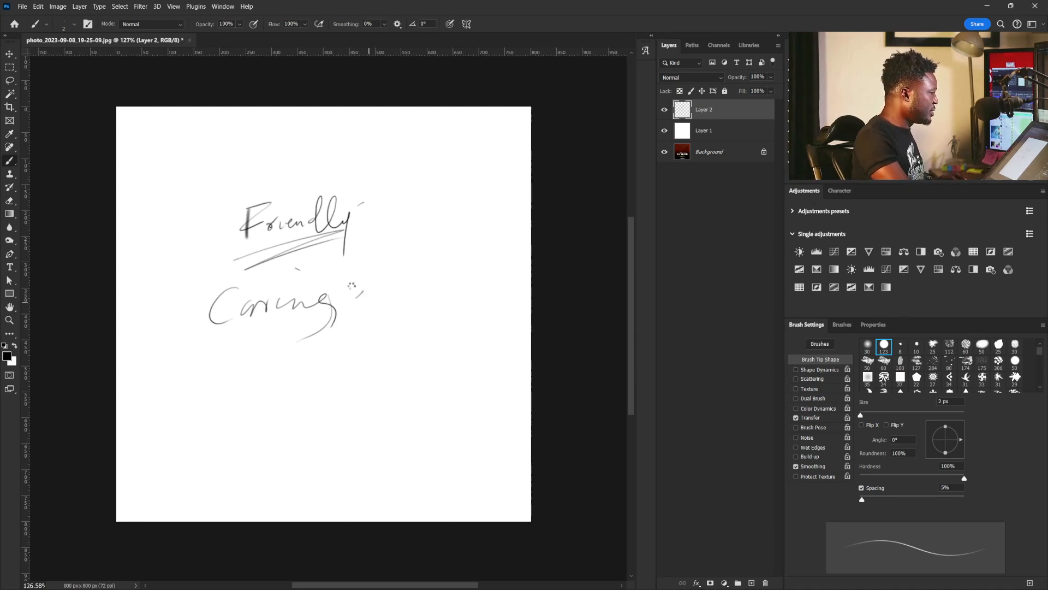
{"action": "left_click_drag", "start_coordinate": [392, 254], "coordinate": [387, 352]}
{"action": "left_click_drag", "start_coordinate": [345, 506], "coordinate": [338, 476]}
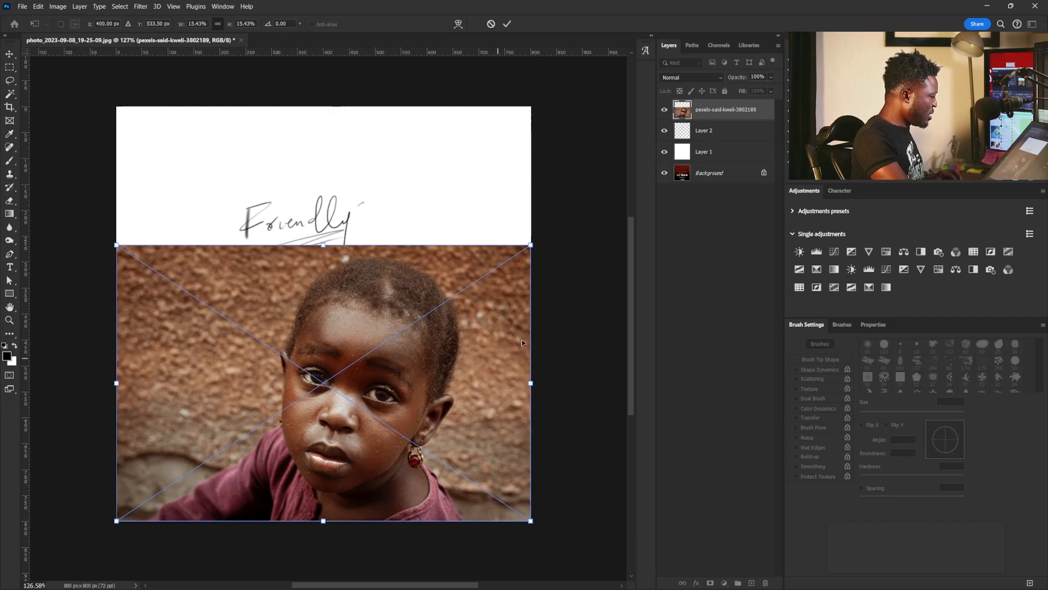
{"action": "left_click_drag", "start_coordinate": [531, 245], "coordinate": [478, 276]}
{"action": "left_click_drag", "start_coordinate": [424, 359], "coordinate": [424, 400]}
{"action": "left_click_drag", "start_coordinate": [484, 315], "coordinate": [498, 307]}
{"action": "left_click_drag", "start_coordinate": [451, 420], "coordinate": [450, 408]}
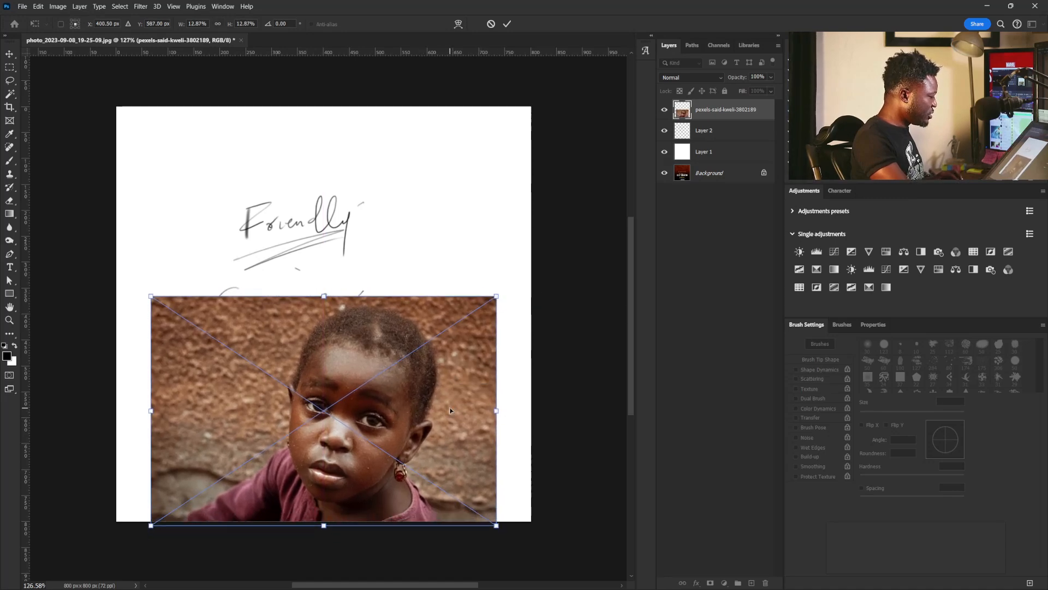
{"action": "key", "text": "Return"}
Step: Add a new layer above the photo and draw a rectangle about 820 by 517 px over the upper part of the canvas
{"action": "key", "text": "ctrl+shift+alt+n"}
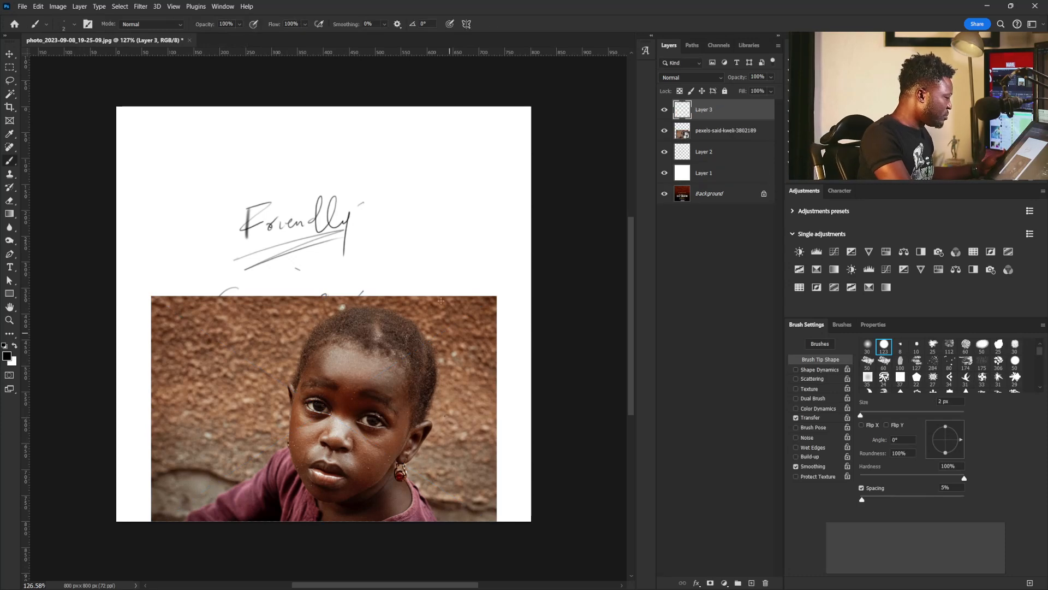
{"action": "left_click", "coordinate": [8, 54]}
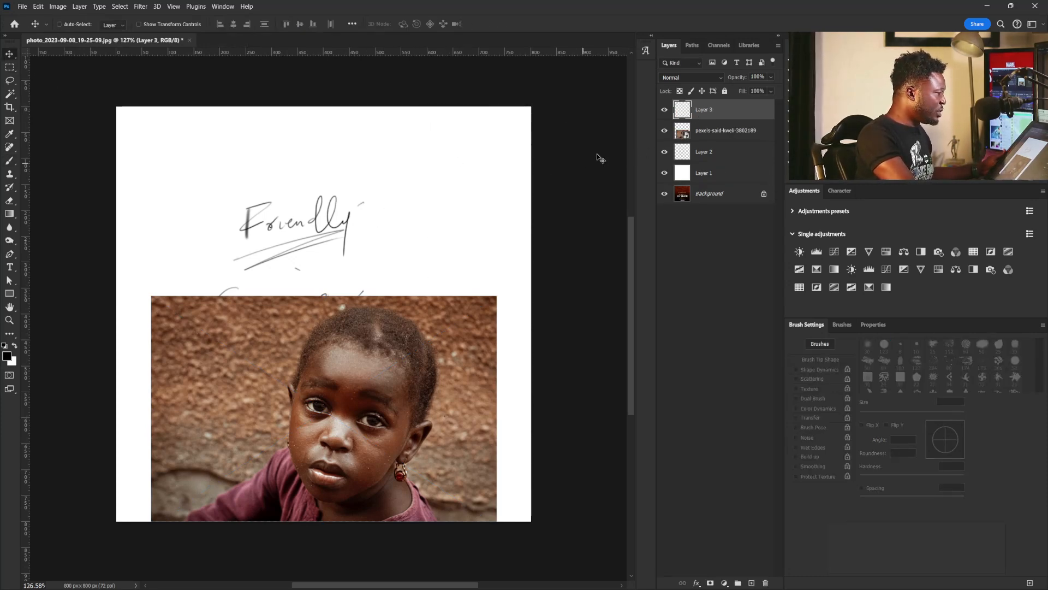
{"action": "left_click", "coordinate": [9, 293]}
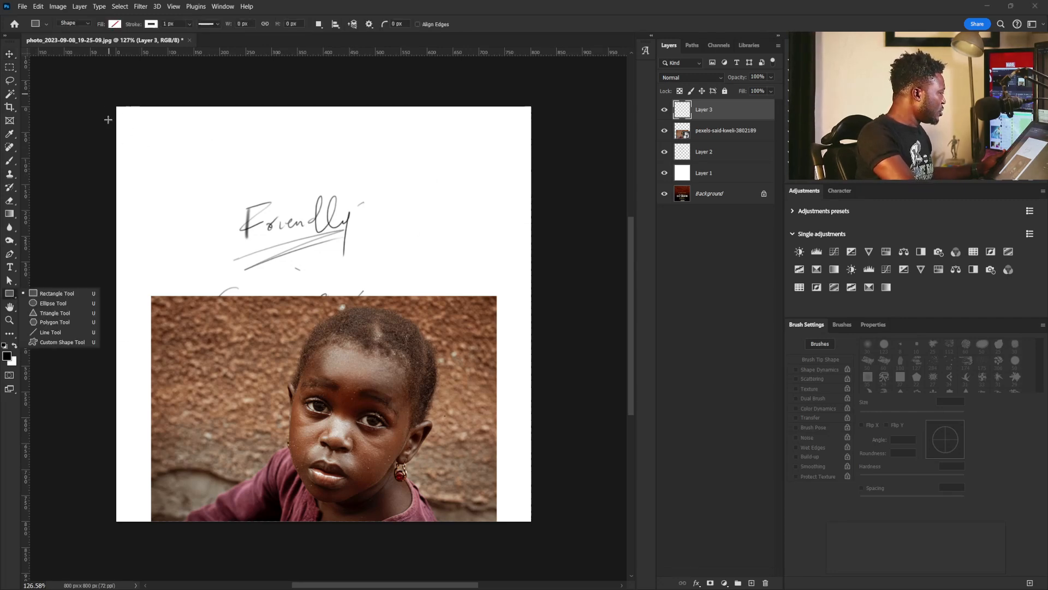
{"action": "left_click", "coordinate": [56, 293]}
{"action": "left_click_drag", "start_coordinate": [112, 97], "coordinate": [538, 364]}
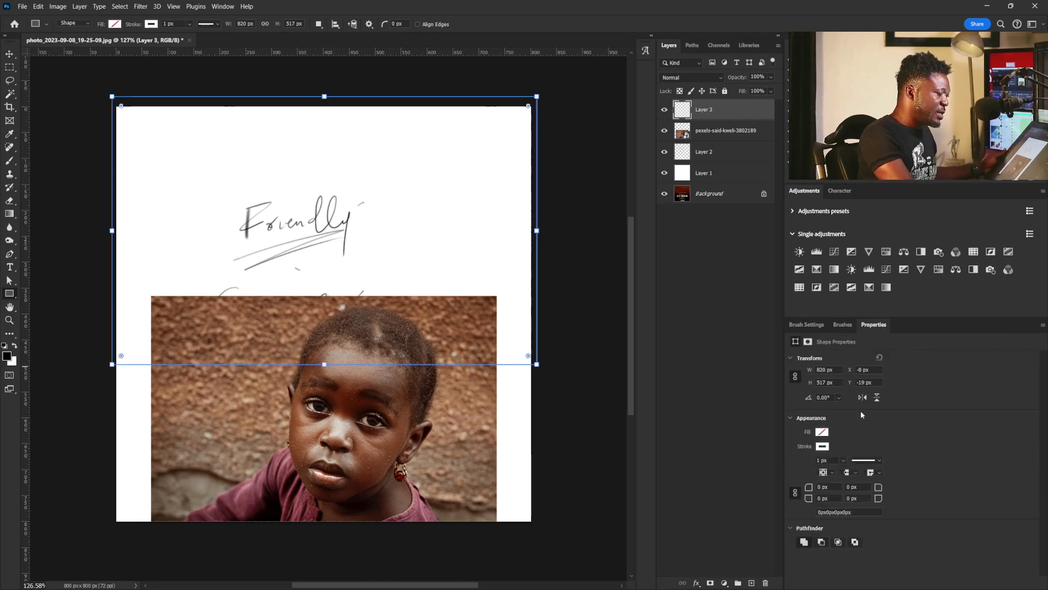
Step: Remove the rectangle's stroke and fill it with the blue #45A7FF
{"action": "left_click", "coordinate": [821, 447]}
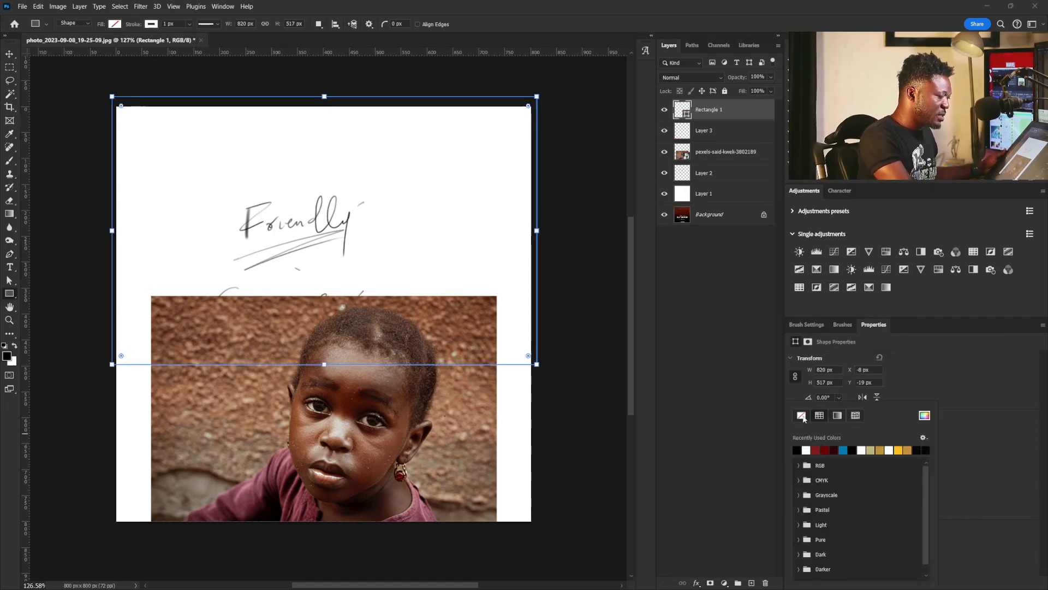
{"action": "left_click", "coordinate": [909, 359]}
{"action": "left_click", "coordinate": [822, 435]}
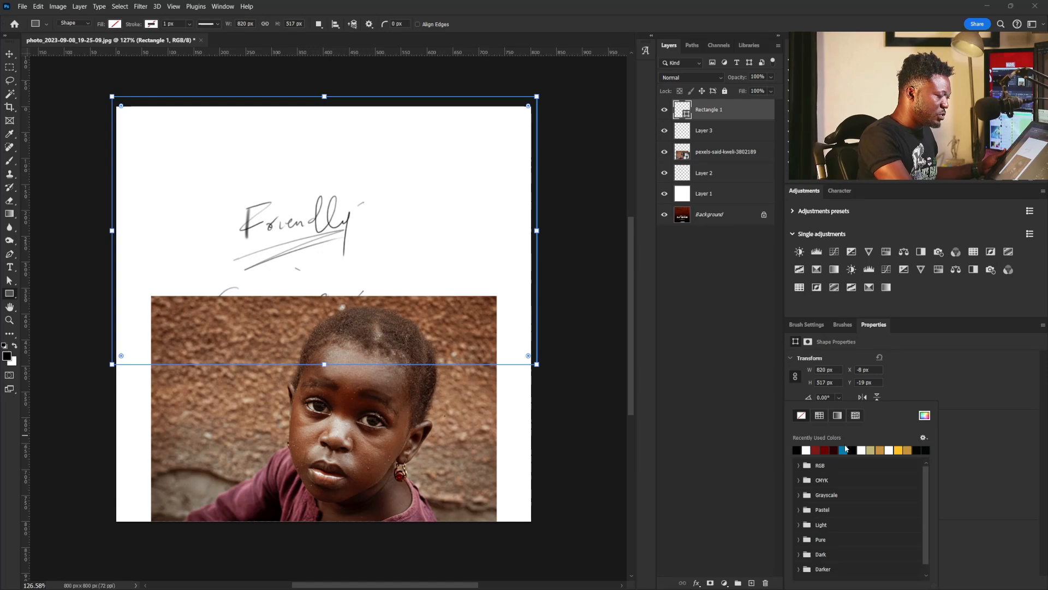
{"action": "left_click", "coordinate": [925, 415]}
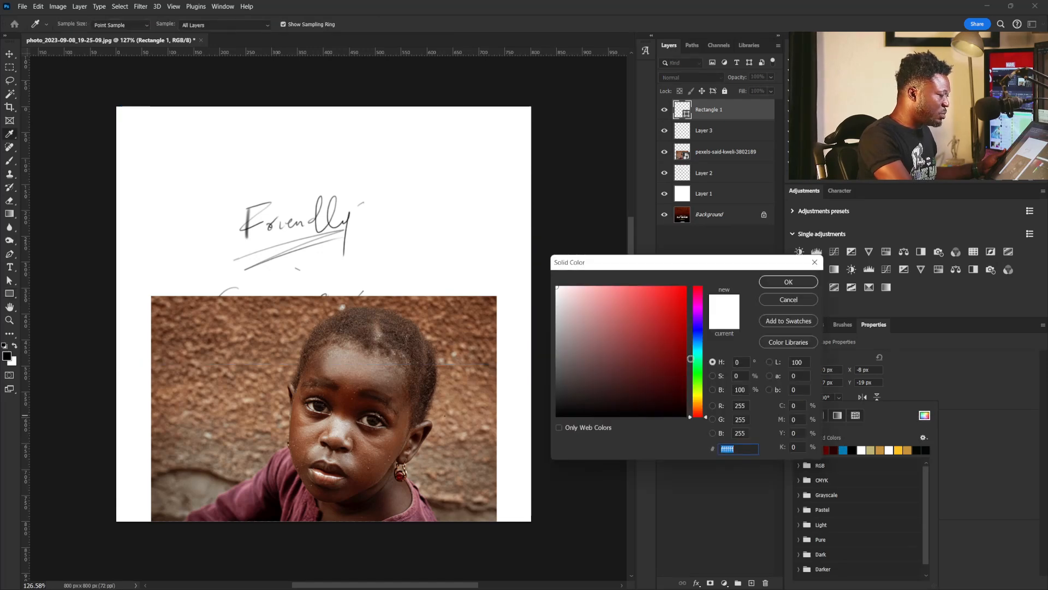
{"action": "type", "text": "#45A7FF"}
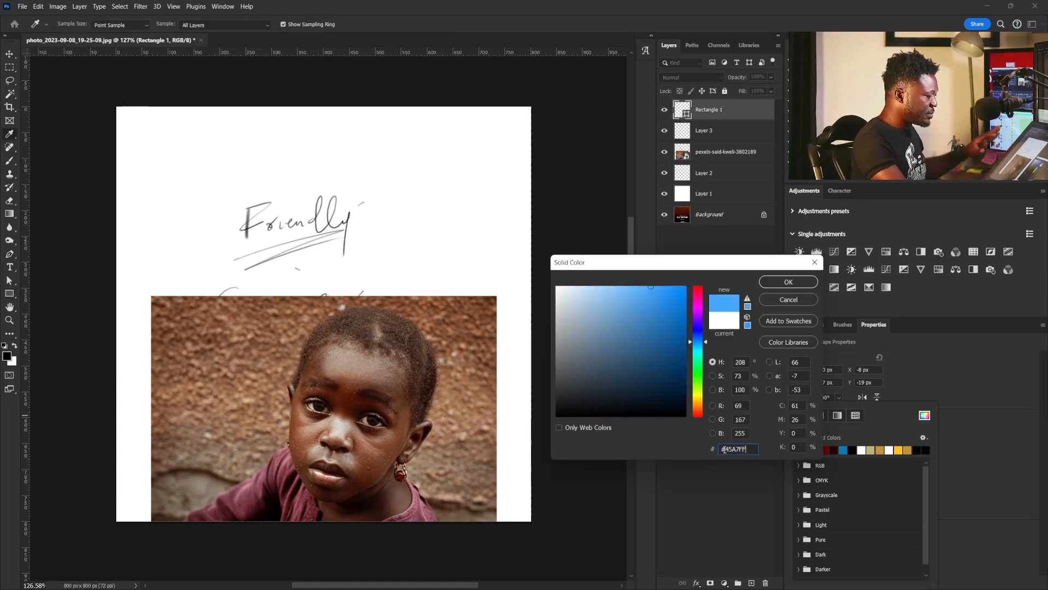
{"action": "left_click", "coordinate": [770, 283]}
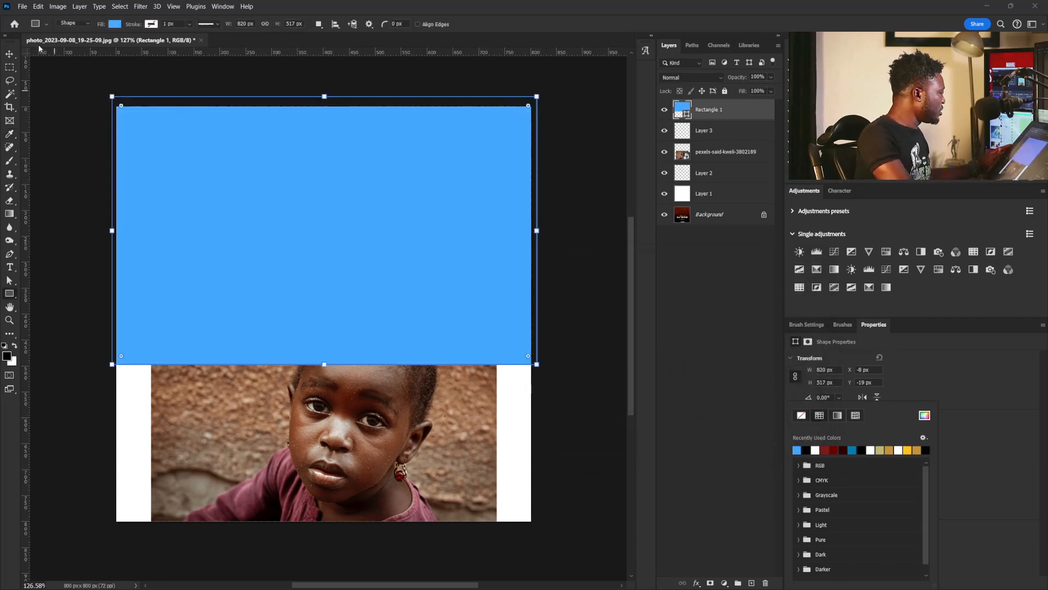
Step: Duplicate the placed photo layer and rasterize the copy
{"action": "left_click", "coordinate": [9, 53]}
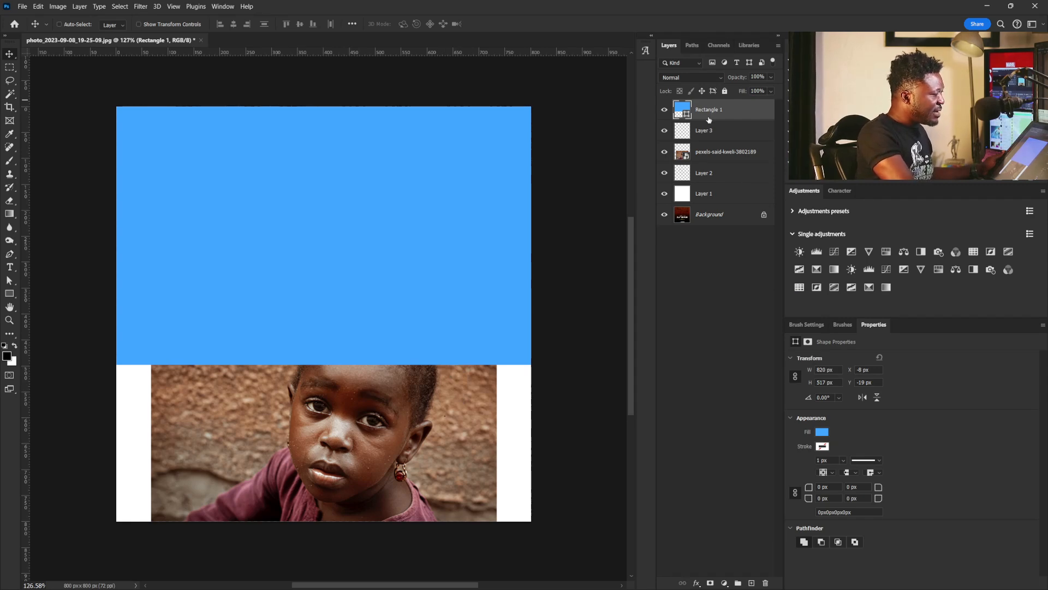
{"action": "left_click", "coordinate": [709, 154]}
{"action": "left_click_drag", "start_coordinate": [710, 155], "coordinate": [751, 582]}
{"action": "right_click", "coordinate": [714, 156]}
{"action": "left_click", "coordinate": [754, 360]}
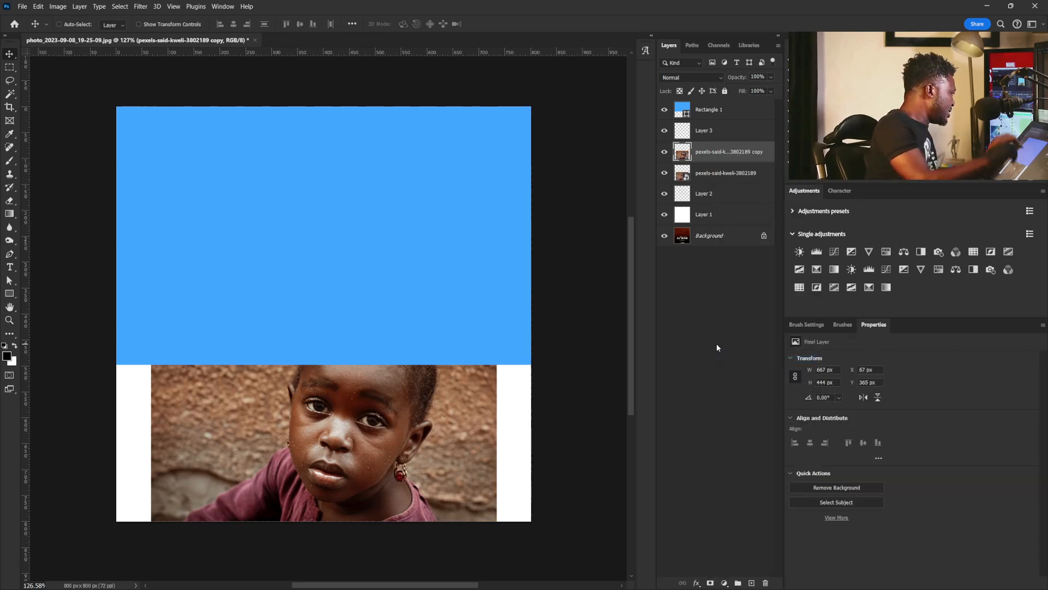
Step: Hide the blue rectangle and extend the photo copy to the canvas's left edge with a Content-Aware fill of a selected strip
{"action": "key", "text": "m"}
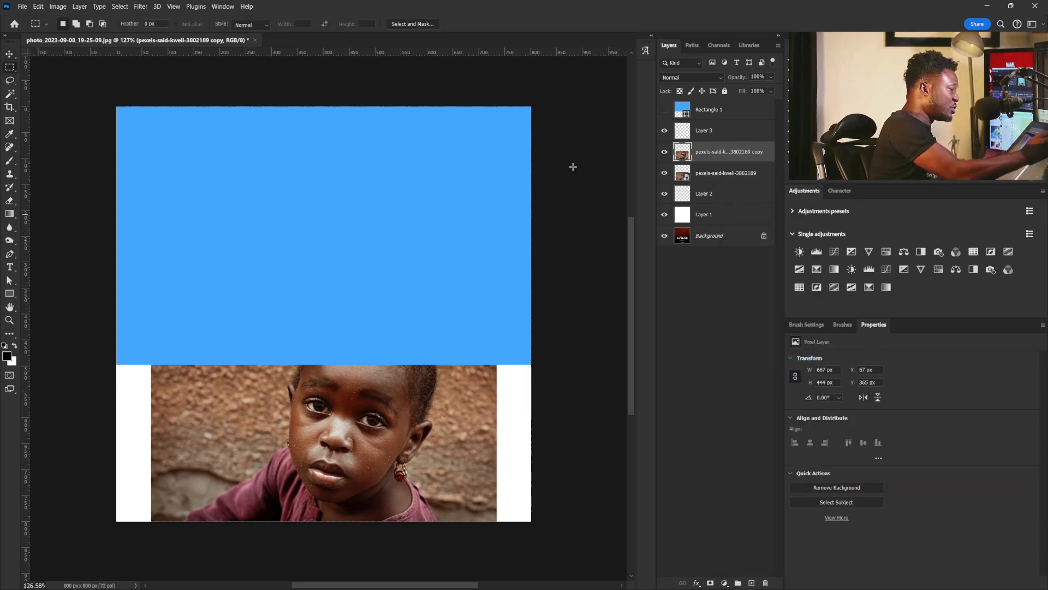
{"action": "left_click", "coordinate": [664, 109]}
{"action": "left_click_drag", "start_coordinate": [116, 254], "coordinate": [167, 525]}
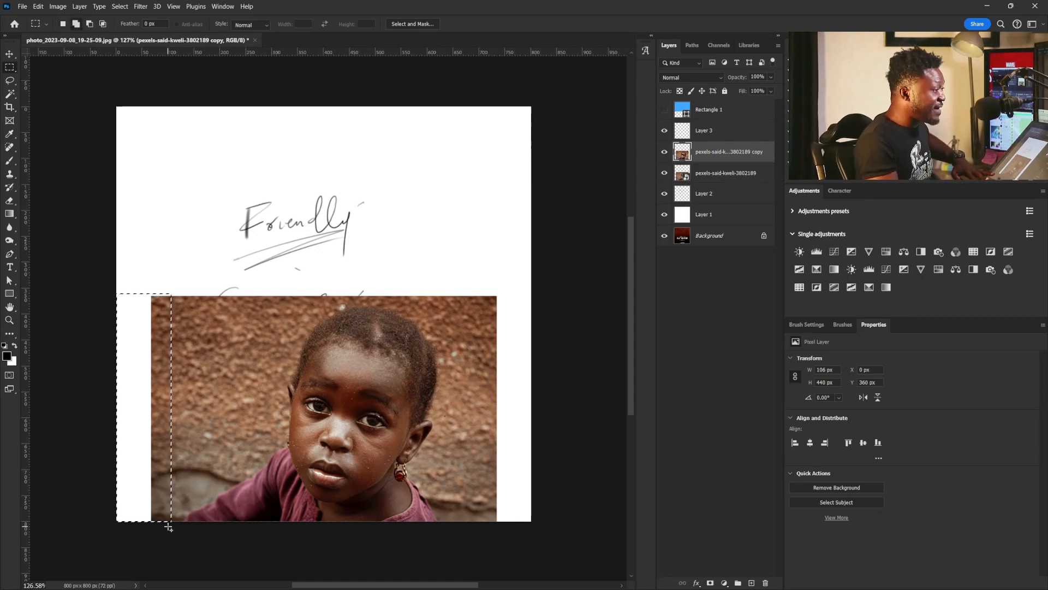
{"action": "key", "text": "shift+BackSpace"}
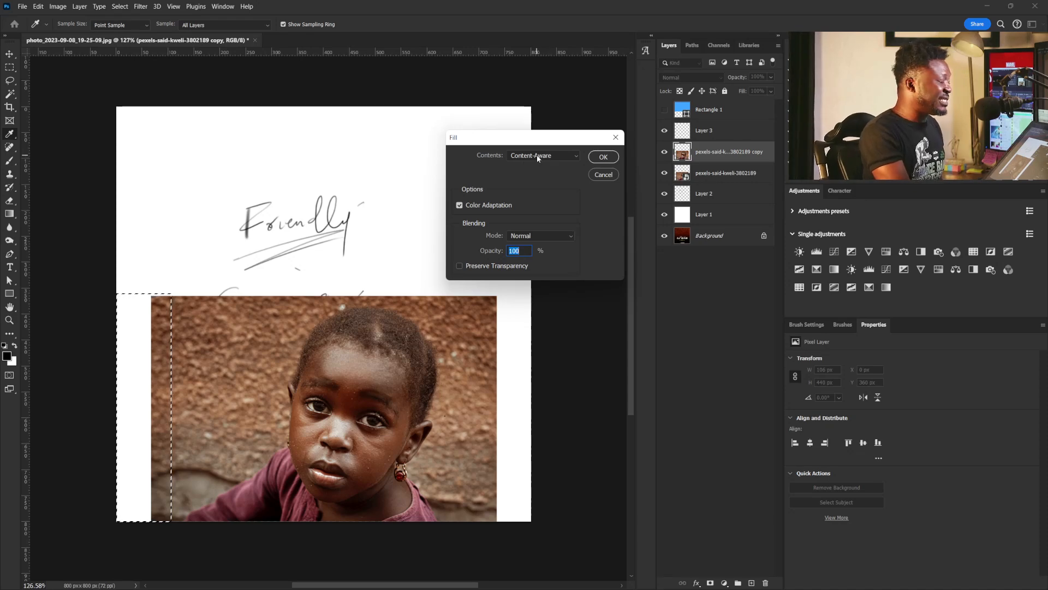
{"action": "left_click", "coordinate": [600, 156]}
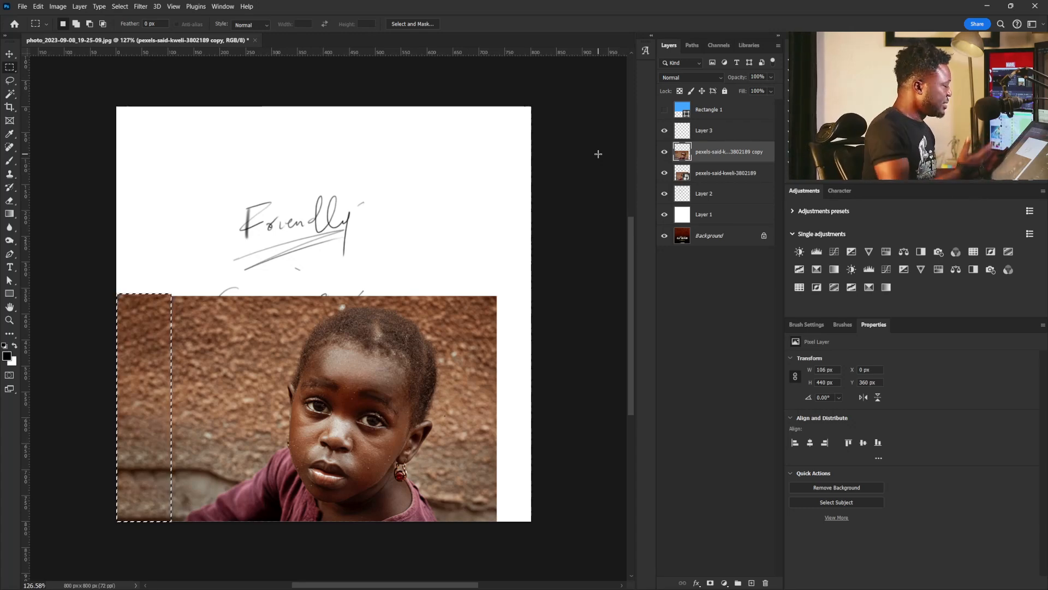
Step: Extend the photo copy to the canvas's right edge with a Content-Aware fill, deselect, and briefly preview it with the blue rectangle shown
{"action": "left_click_drag", "start_coordinate": [480, 270], "coordinate": [560, 564]}
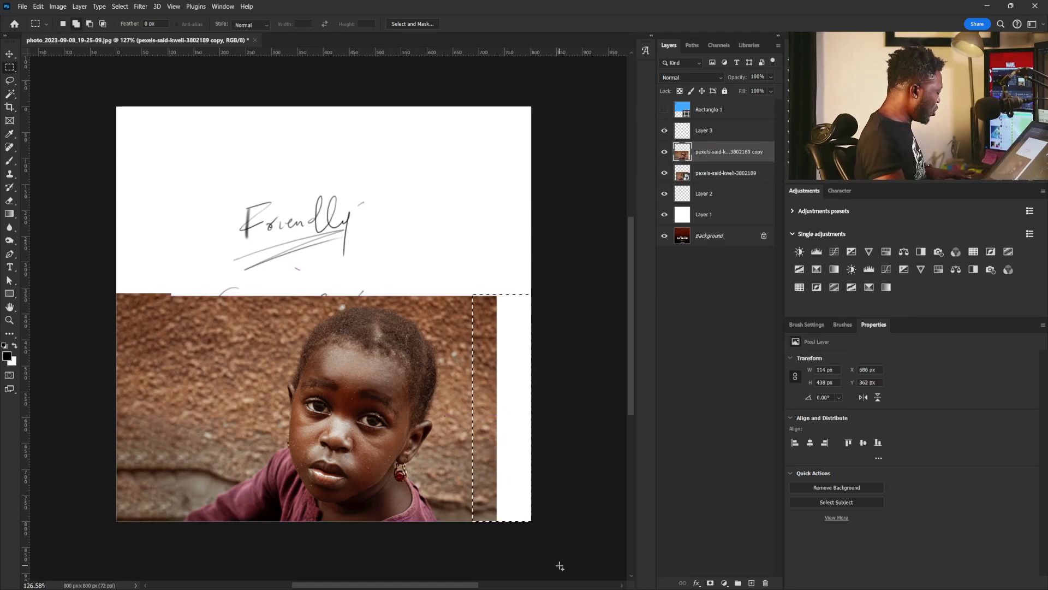
{"action": "key", "text": "shift+F5"}
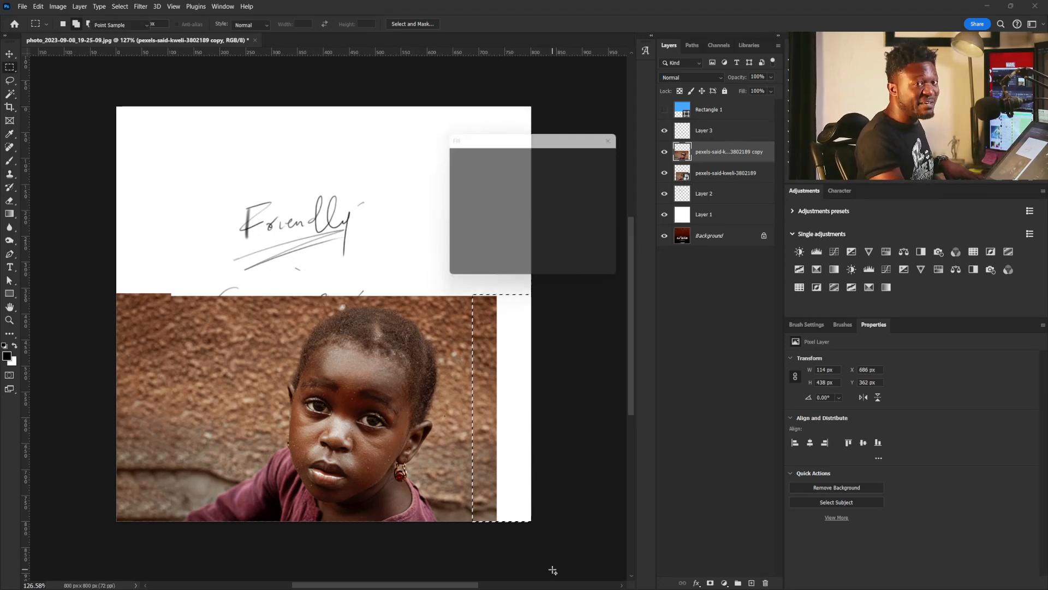
{"action": "left_click", "coordinate": [603, 157]}
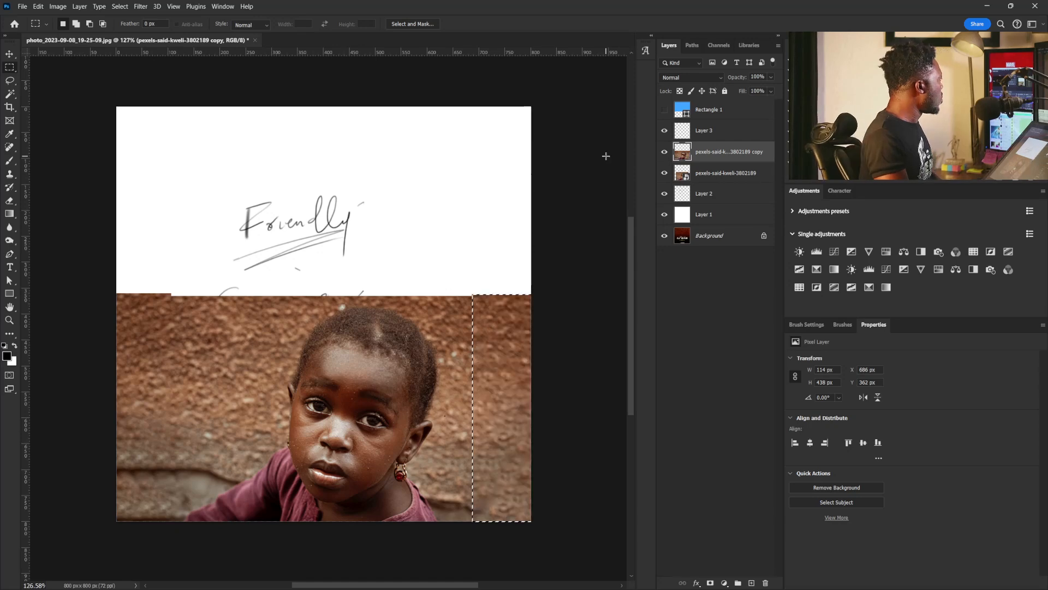
{"action": "key", "text": "ctrl+d"}
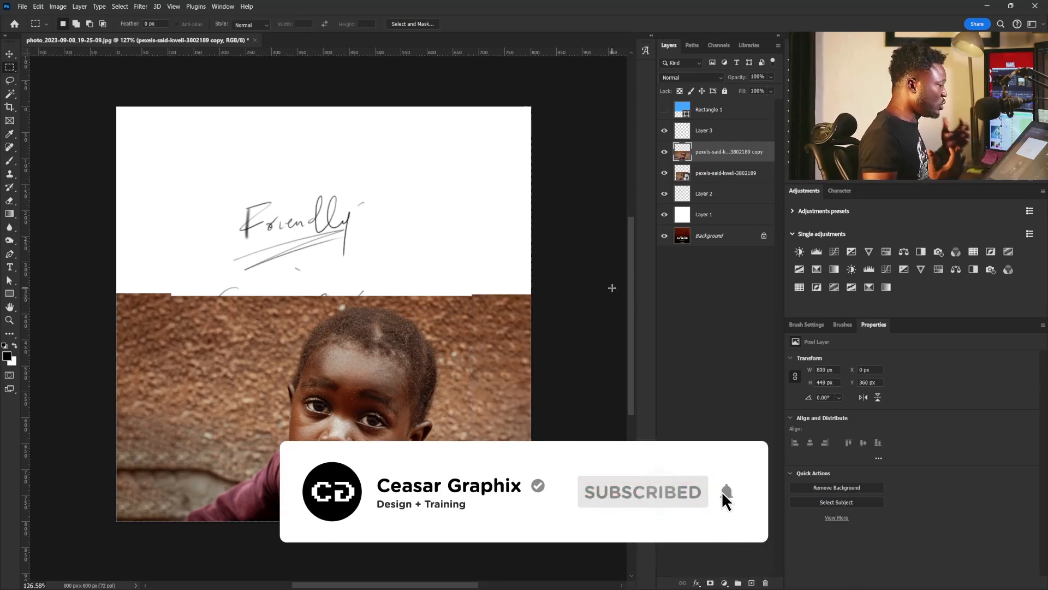
{"action": "left_click", "coordinate": [665, 112]}
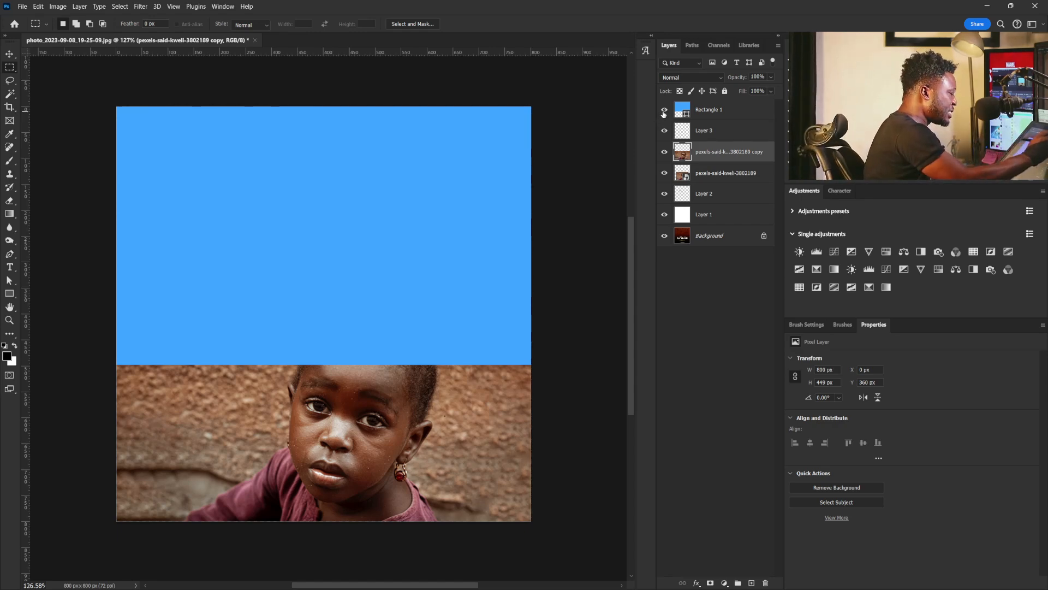
{"action": "left_click", "coordinate": [664, 111]}
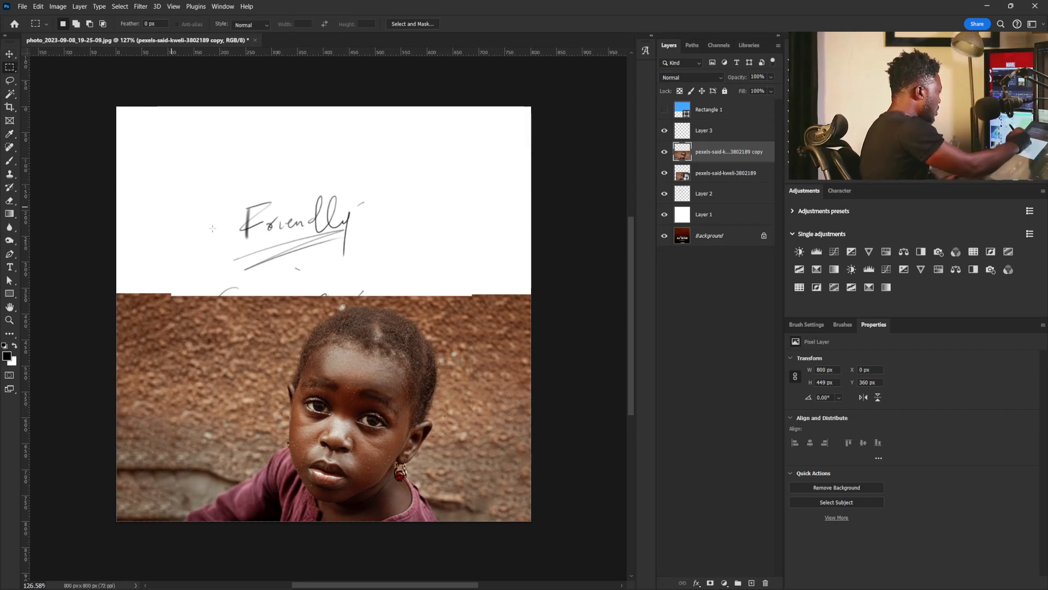
Step: Trace a closed outline about 286 by 306 px around the child's head on the photo copy with the Pen tool
{"action": "key", "text": "p"}
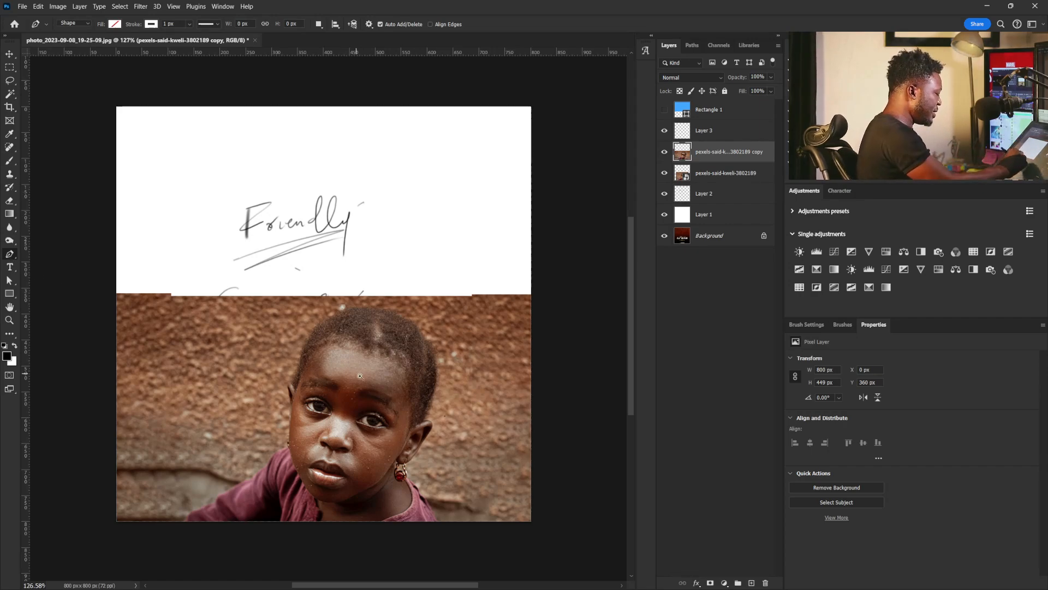
{"action": "scroll", "coordinate": [352, 372], "scroll_direction": "up", "scroll_amount": 5}
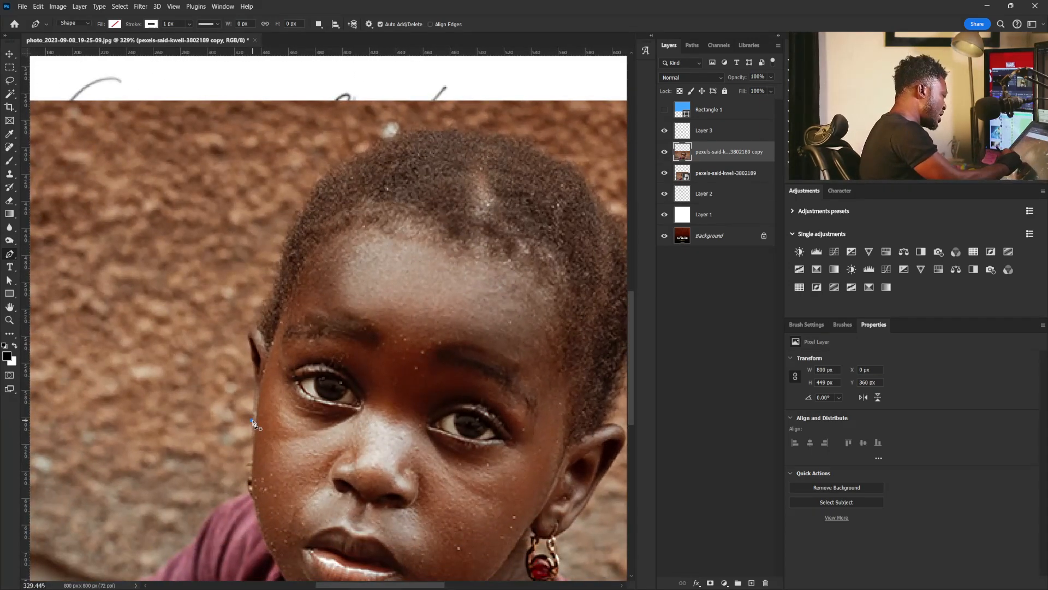
{"action": "left_click", "coordinate": [257, 424]}
{"action": "key", "text": "ctrl+z"}
{"action": "scroll", "coordinate": [262, 393], "scroll_direction": "up", "scroll_amount": 3}
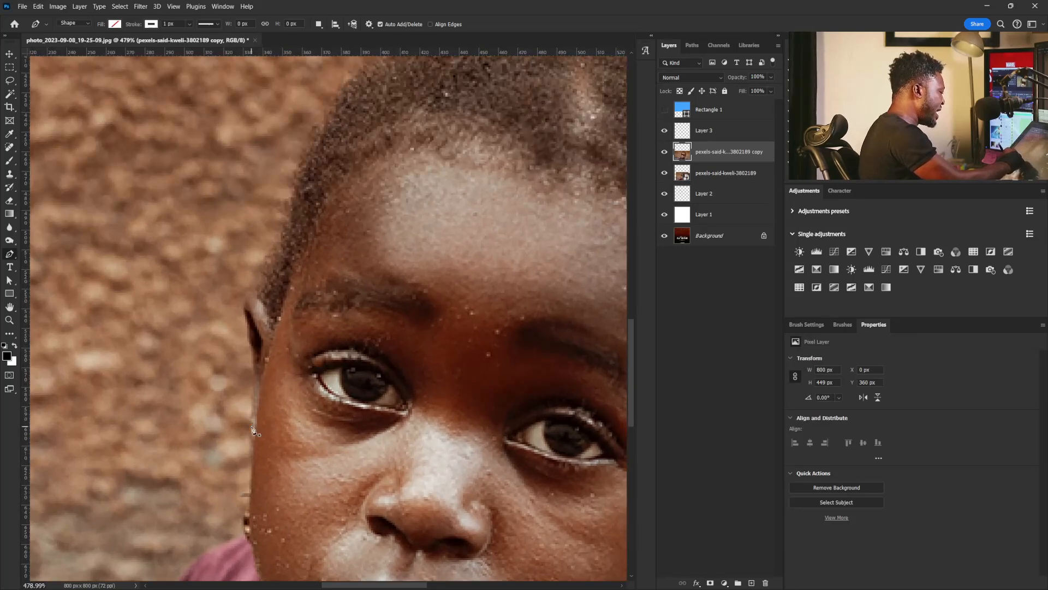
{"action": "left_click_drag", "start_coordinate": [251, 426], "coordinate": [251, 417]}
{"action": "left_click_drag", "start_coordinate": [254, 381], "coordinate": [251, 298]}
{"action": "left_click_drag", "start_coordinate": [263, 299], "coordinate": [262, 294]}
{"action": "left_click_drag", "start_coordinate": [280, 230], "coordinate": [283, 217]}
{"action": "left_click_drag", "start_coordinate": [318, 183], "coordinate": [291, 339]}
{"action": "left_click_drag", "start_coordinate": [291, 291], "coordinate": [312, 253]}
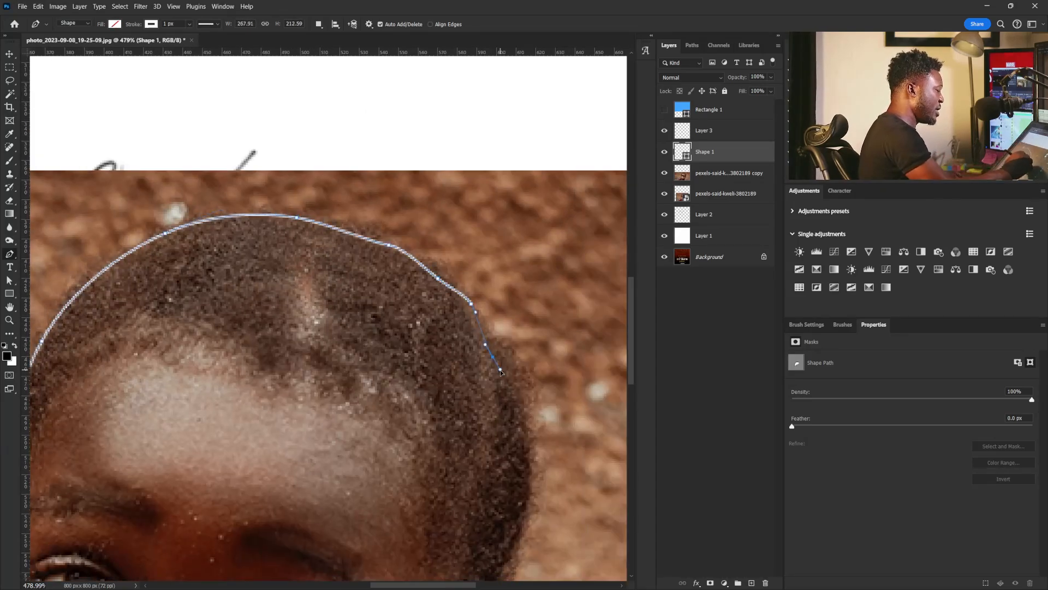
{"action": "key", "text": "p"}
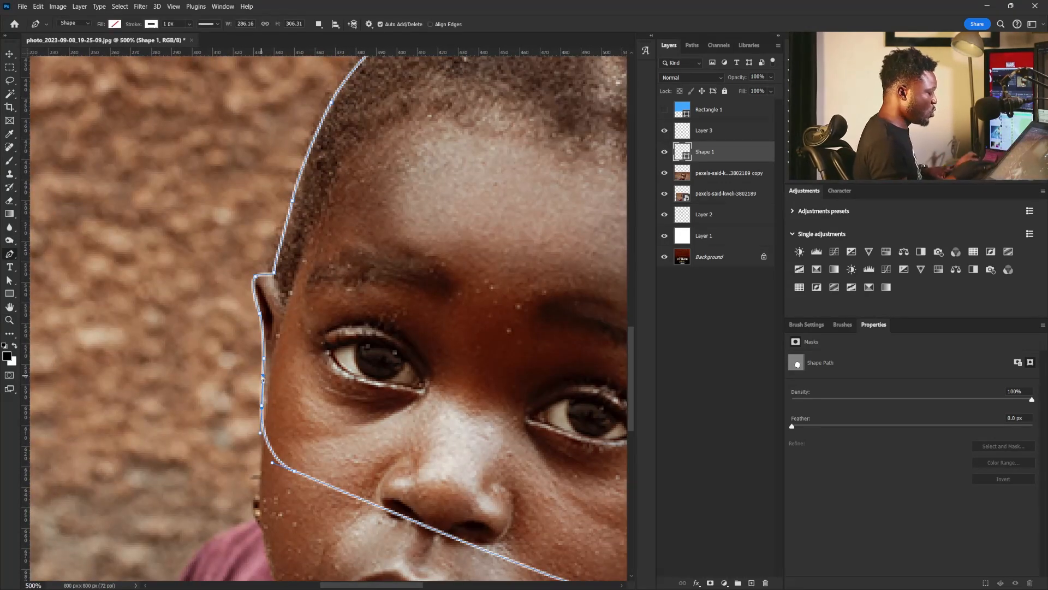
Step: Convert the traced head outline into a selection and delete the shape layer it was drawn on
{"action": "key", "text": "ctrl+Return"}
{"action": "left_click_drag", "start_coordinate": [728, 160], "coordinate": [765, 583]}
{"action": "left_click_drag", "start_coordinate": [552, 276], "coordinate": [424, 437]}
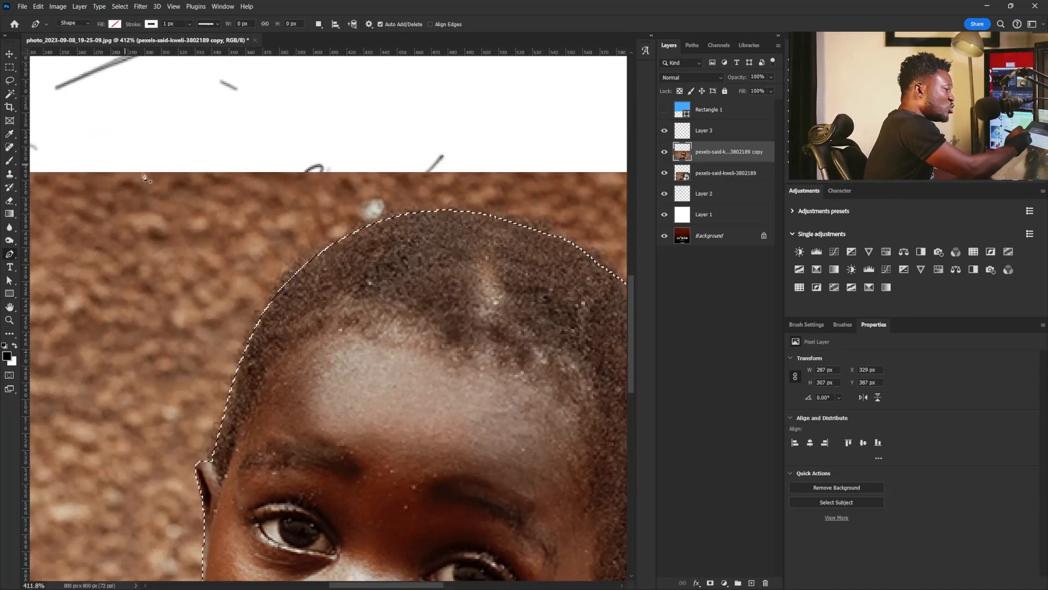
Step: Open the head selection in Select and Mask and refine the hair edge around the child's head with a small Refine Edge brush
{"action": "left_click", "coordinate": [141, 7]}
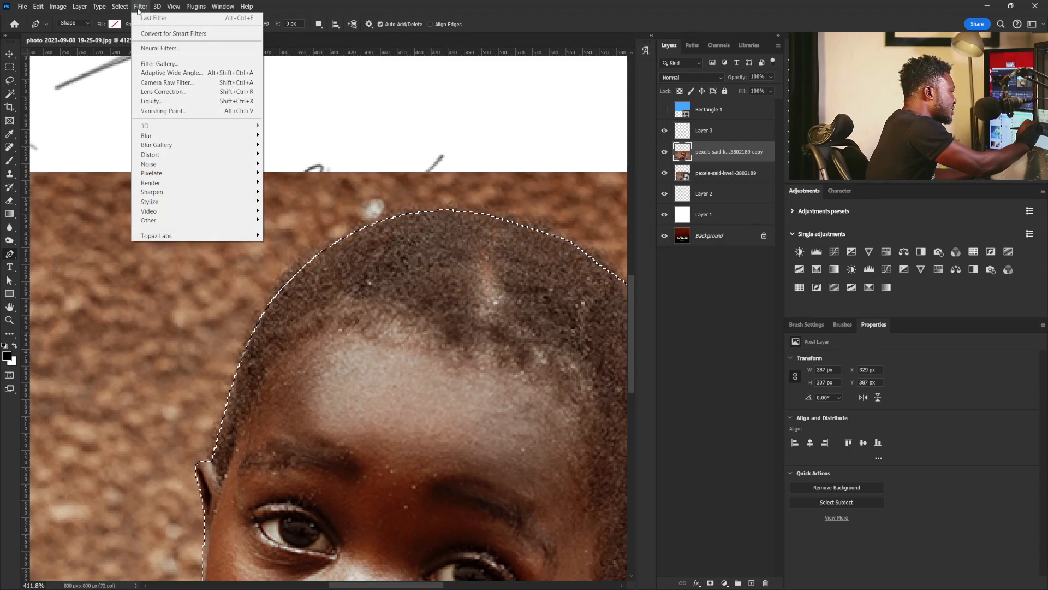
{"action": "mouse_move", "coordinate": [120, 7]}
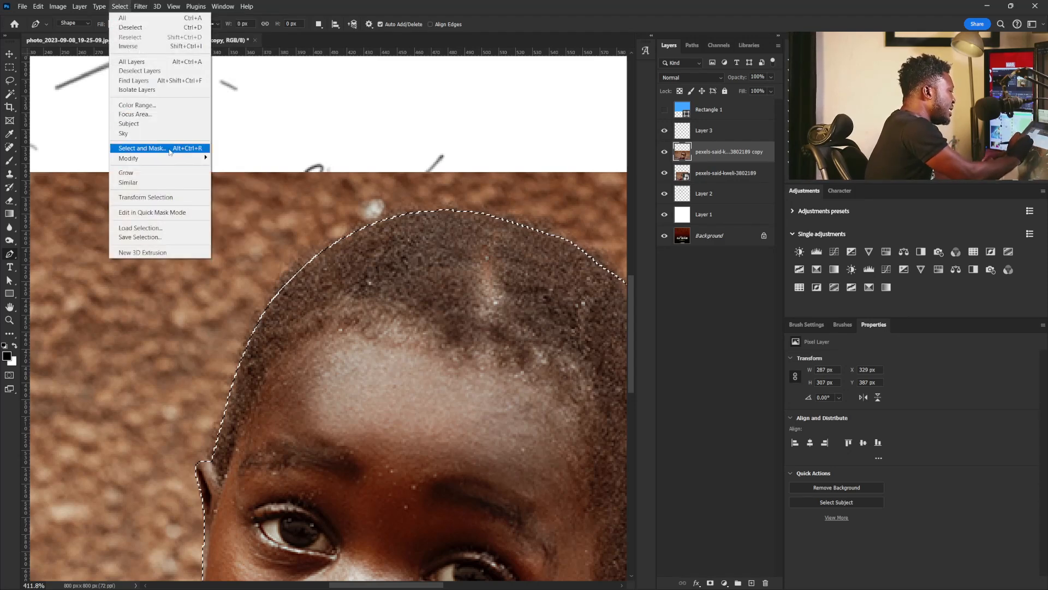
{"action": "left_click", "coordinate": [169, 150]}
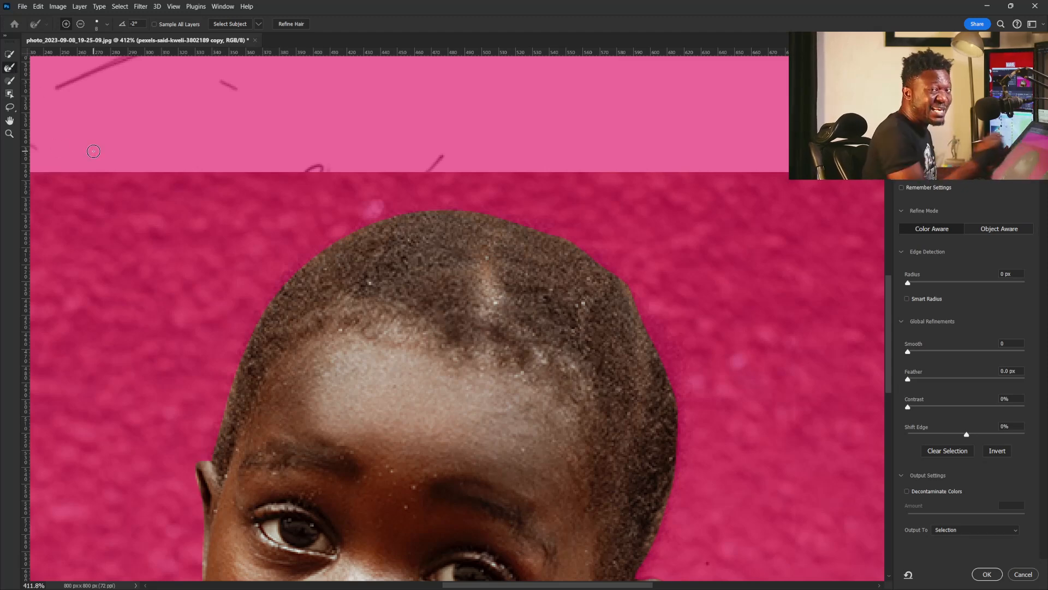
{"action": "key", "text": "bracketleft"}
{"action": "key", "text": "bracketleft"}
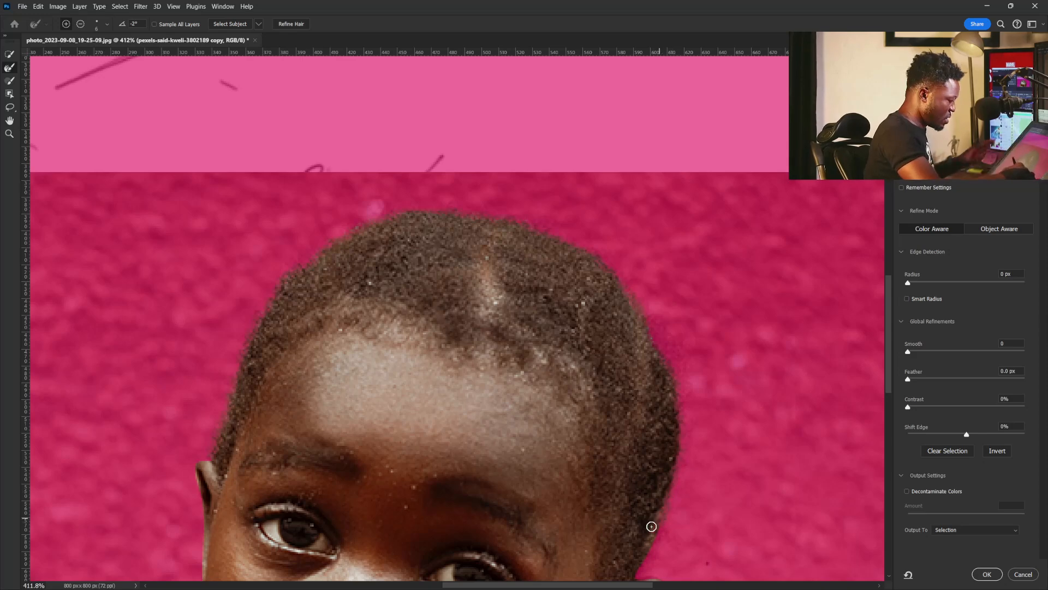
{"action": "scroll", "coordinate": [655, 432], "scroll_direction": "down", "scroll_amount": 5}
{"action": "key", "text": "bracketleft"}
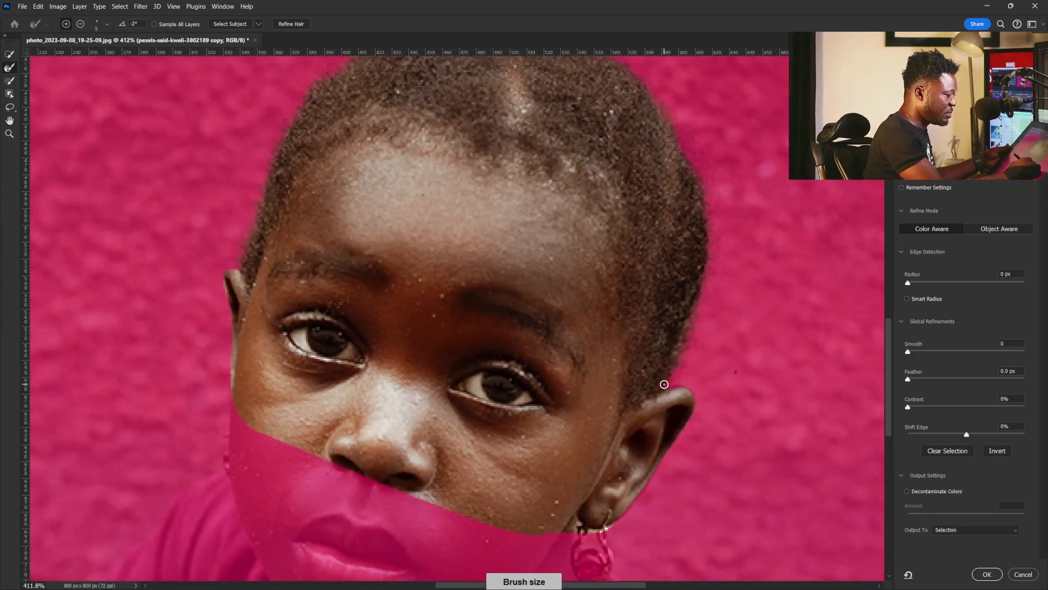
Step: Enable Decontaminate Colors at 100% and output the refined head selection as a new layer with a layer mask
{"action": "left_click", "coordinate": [908, 491]}
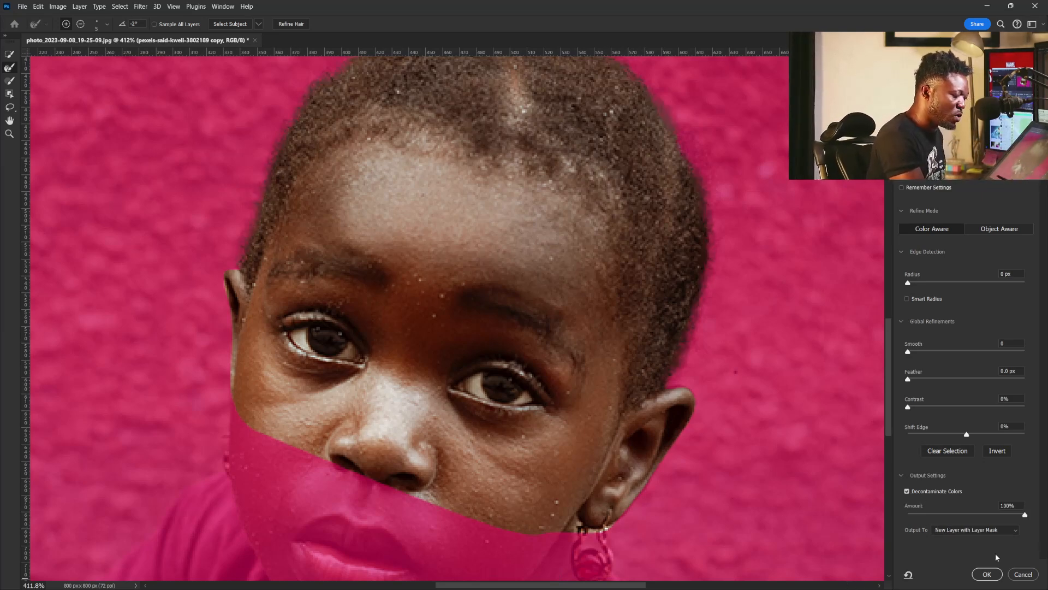
{"action": "left_click", "coordinate": [987, 575]}
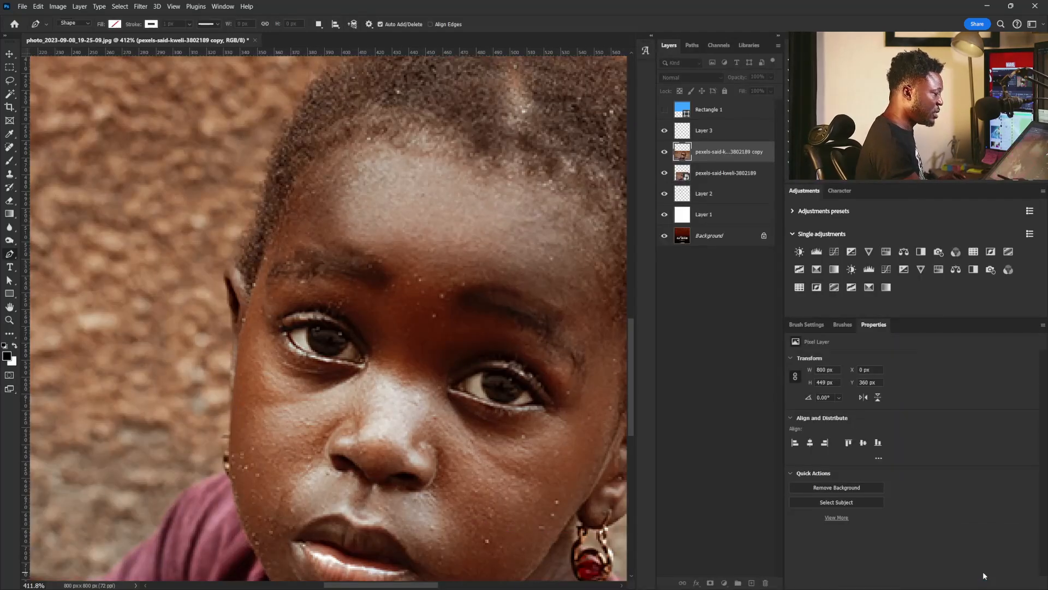
{"action": "scroll", "coordinate": [535, 339], "scroll_direction": "down", "scroll_amount": 3}
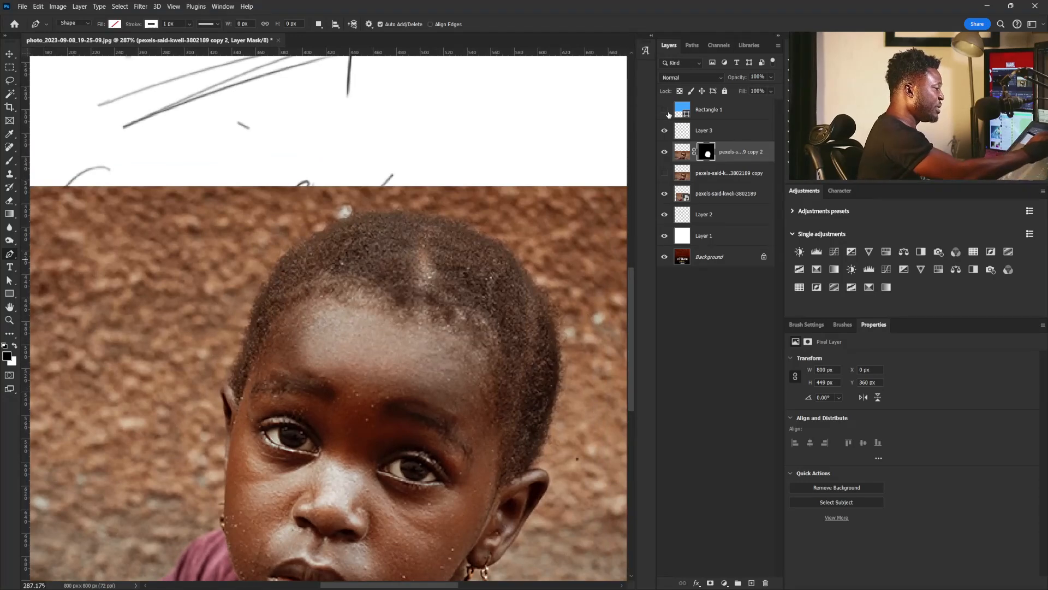
Step: Show the blue rectangle, then transfer the head cut-out's layer mask onto it and invert that mask
{"action": "left_click", "coordinate": [667, 111]}
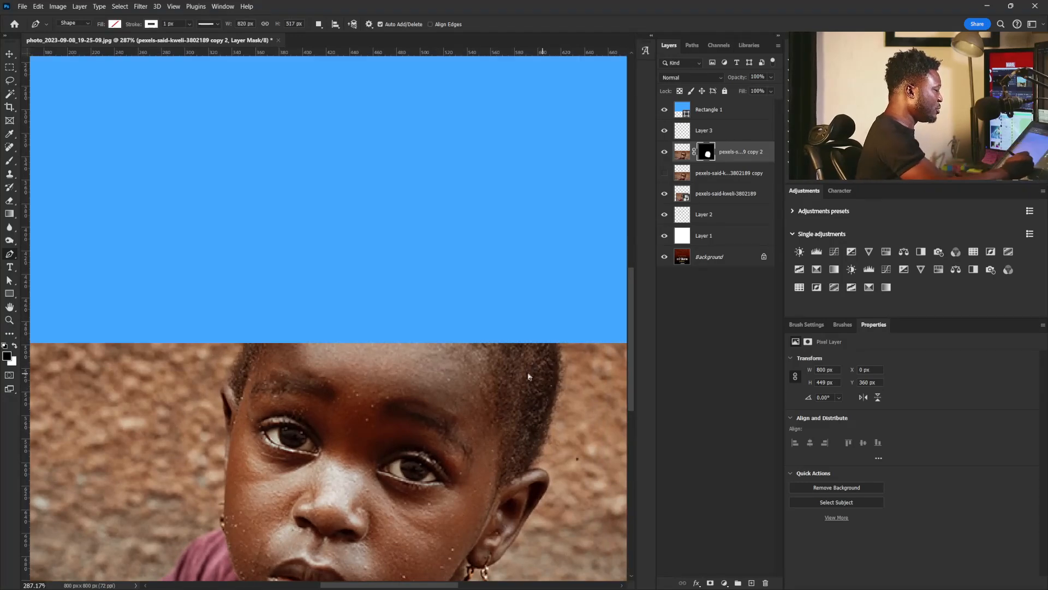
{"action": "scroll", "coordinate": [487, 454], "scroll_direction": "down", "scroll_amount": 4}
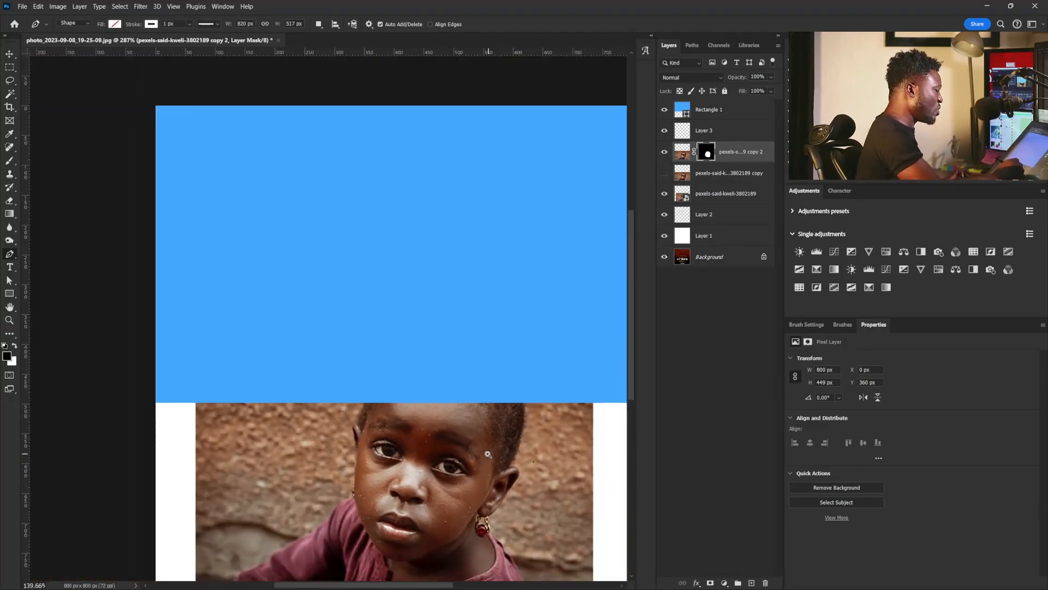
{"action": "left_click_drag", "start_coordinate": [488, 454], "coordinate": [491, 453]}
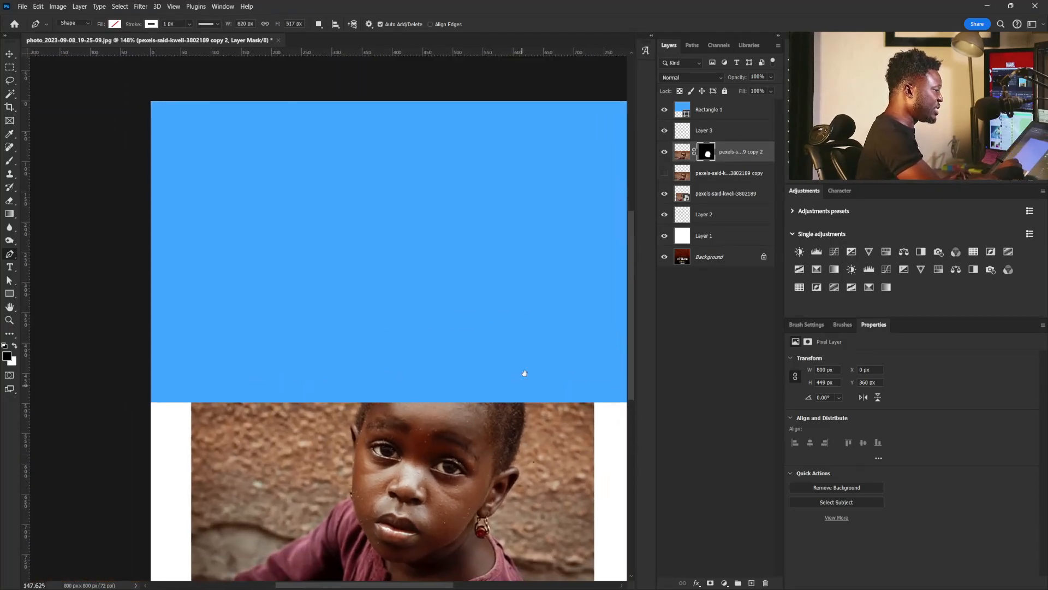
{"action": "left_click_drag", "start_coordinate": [528, 335], "coordinate": [531, 376]}
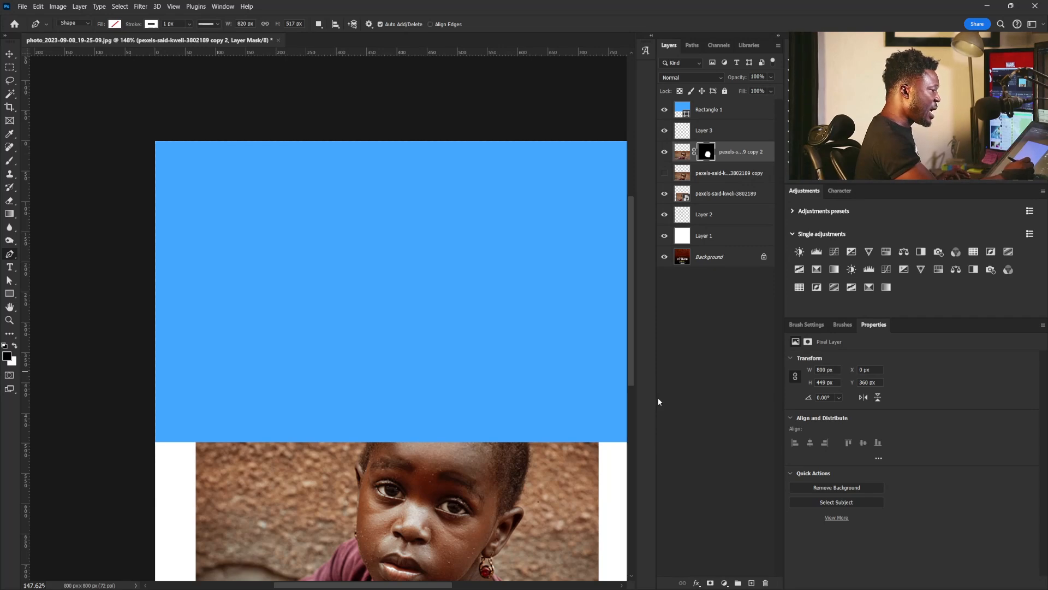
{"action": "left_click_drag", "start_coordinate": [707, 155], "coordinate": [712, 110]}
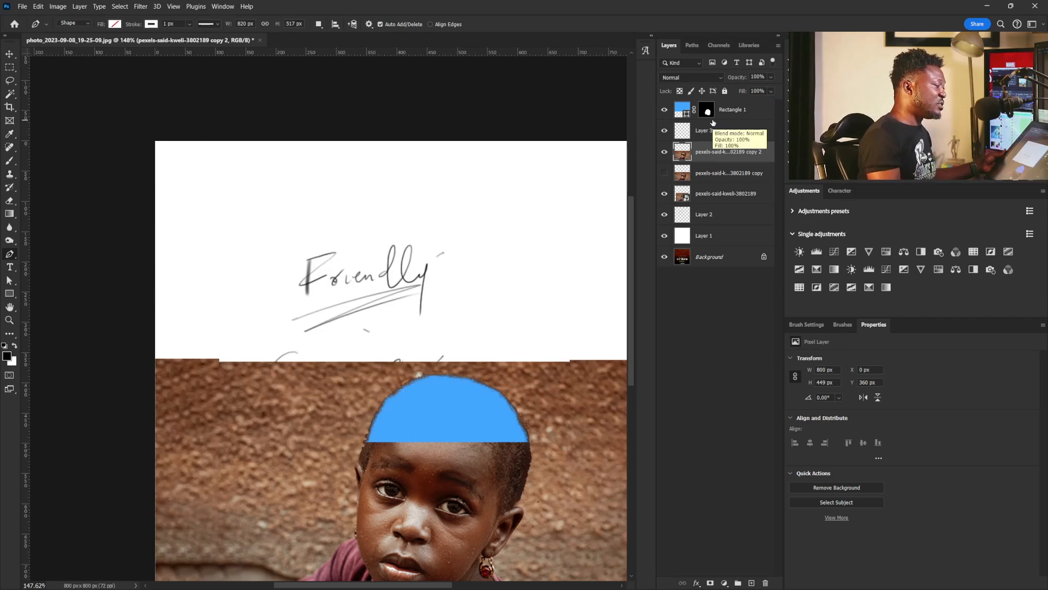
{"action": "left_click", "coordinate": [707, 112]}
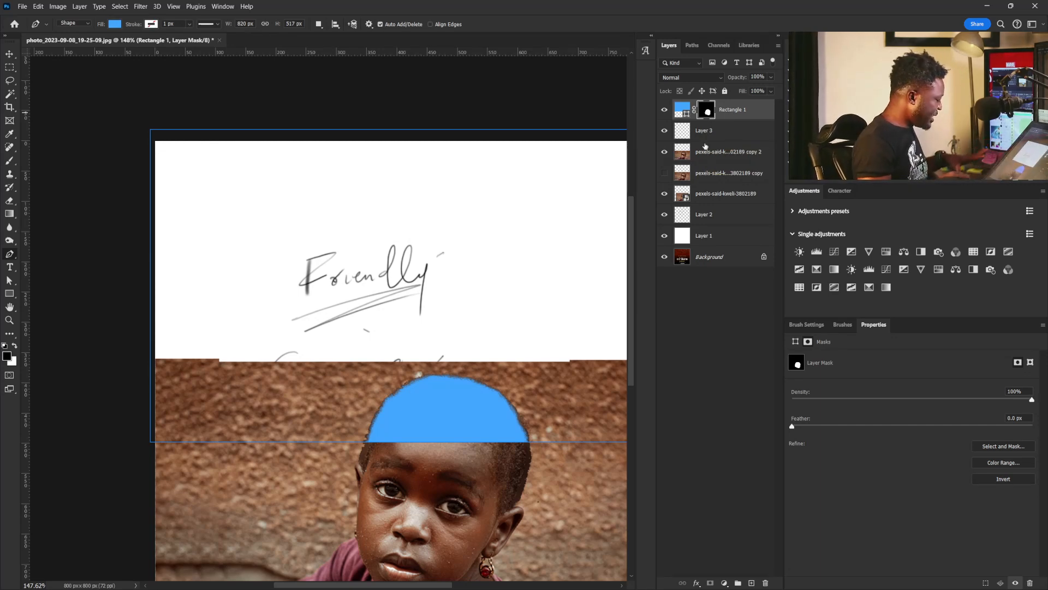
{"action": "key", "text": "ctrl+i"}
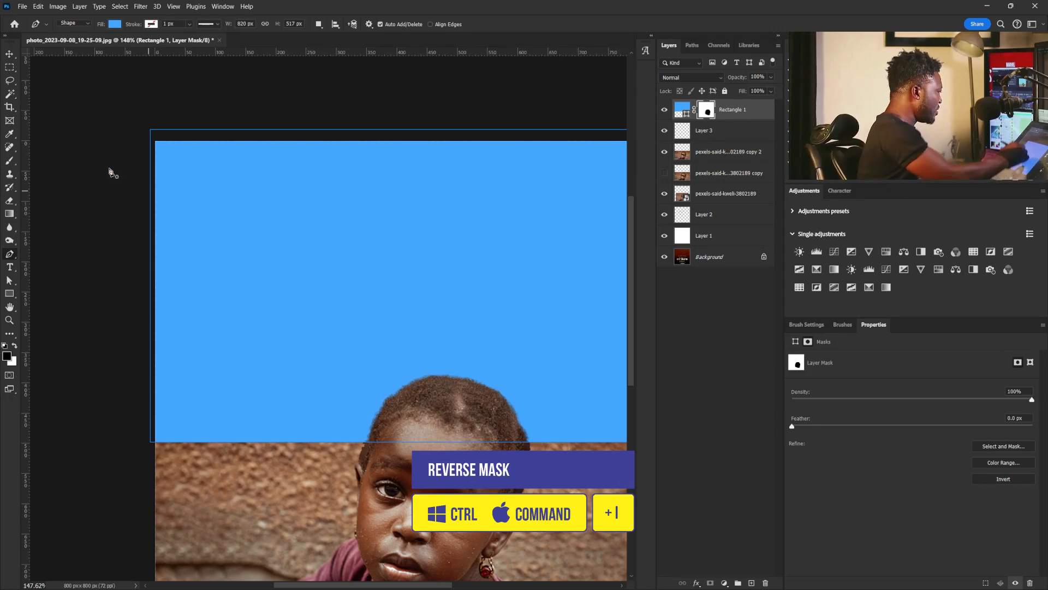
Step: Examine the whole flyer and compare the head's edges with the topmost photo copy hidden and shown
{"action": "left_click", "coordinate": [10, 54]}
{"action": "key", "text": "ctrl"}
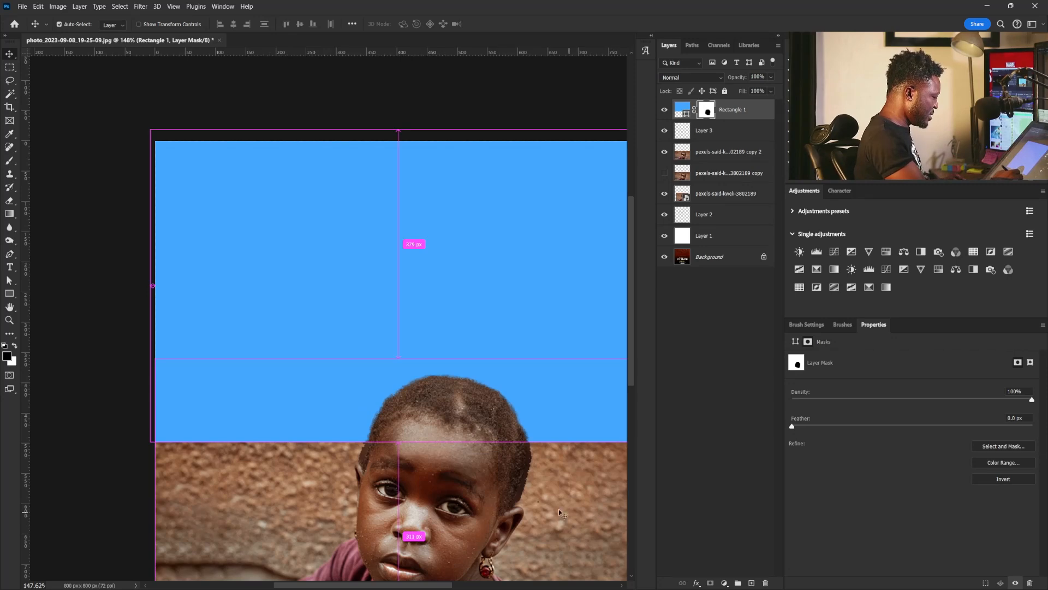
{"action": "left_click_drag", "start_coordinate": [536, 434], "coordinate": [507, 367]}
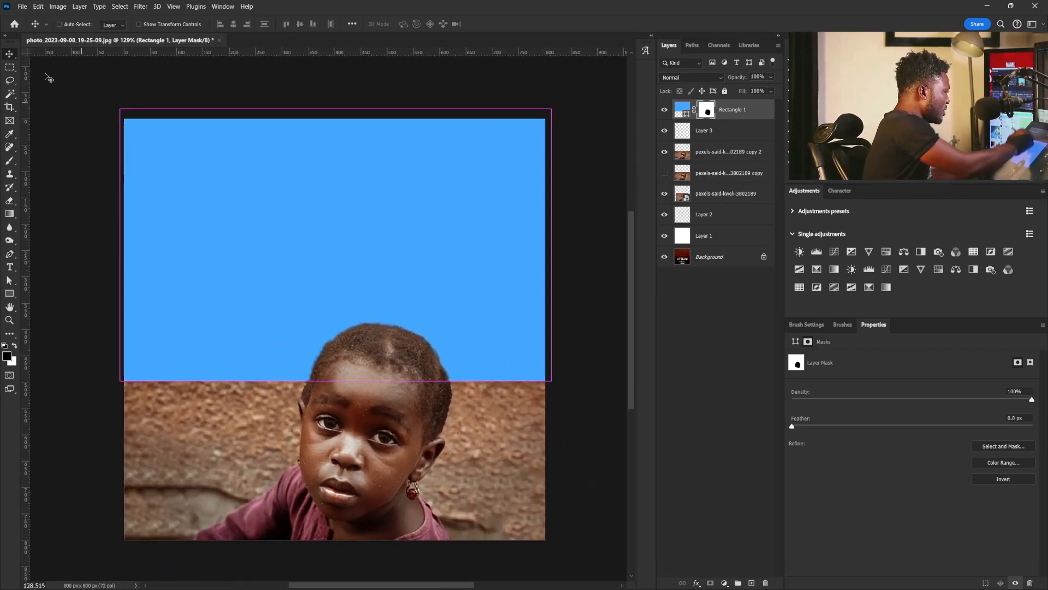
{"action": "left_click", "coordinate": [666, 153]}
{"action": "left_click", "coordinate": [665, 153]}
{"action": "left_click", "coordinate": [667, 153]}
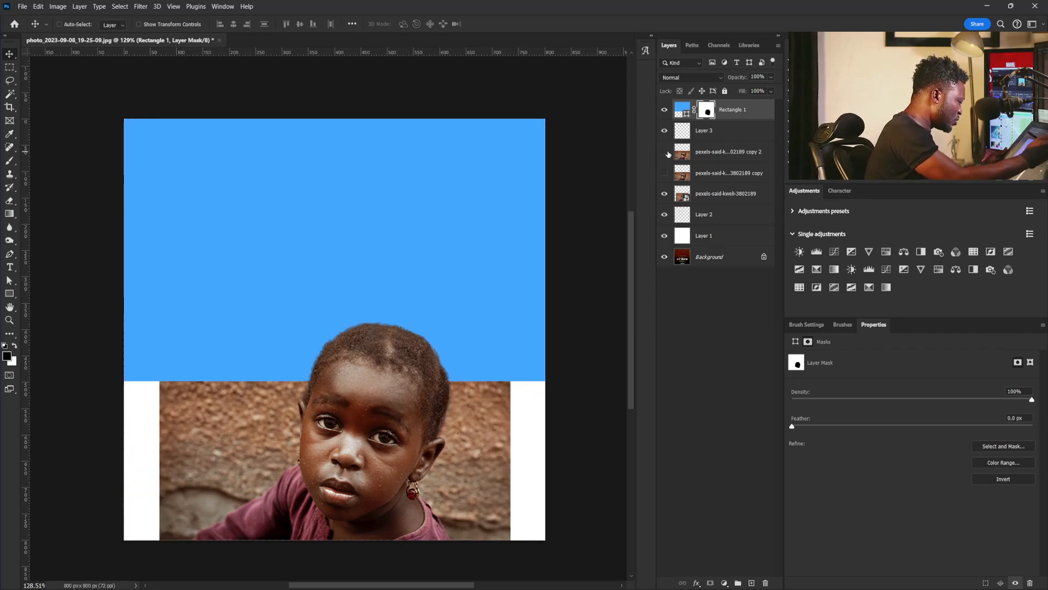
{"action": "left_click", "coordinate": [666, 153]}
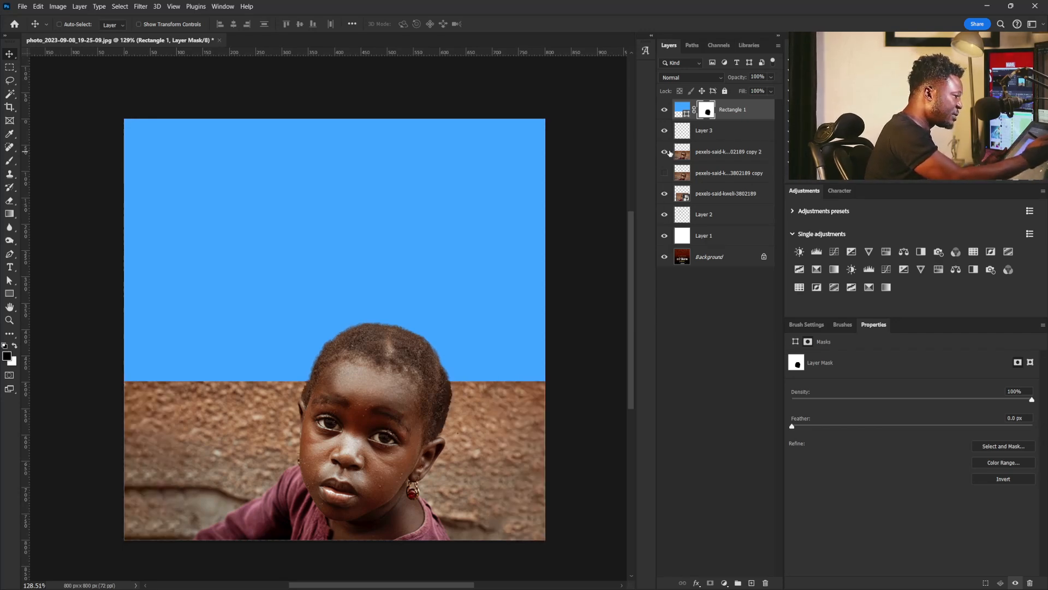
{"action": "left_click", "coordinate": [667, 153]}
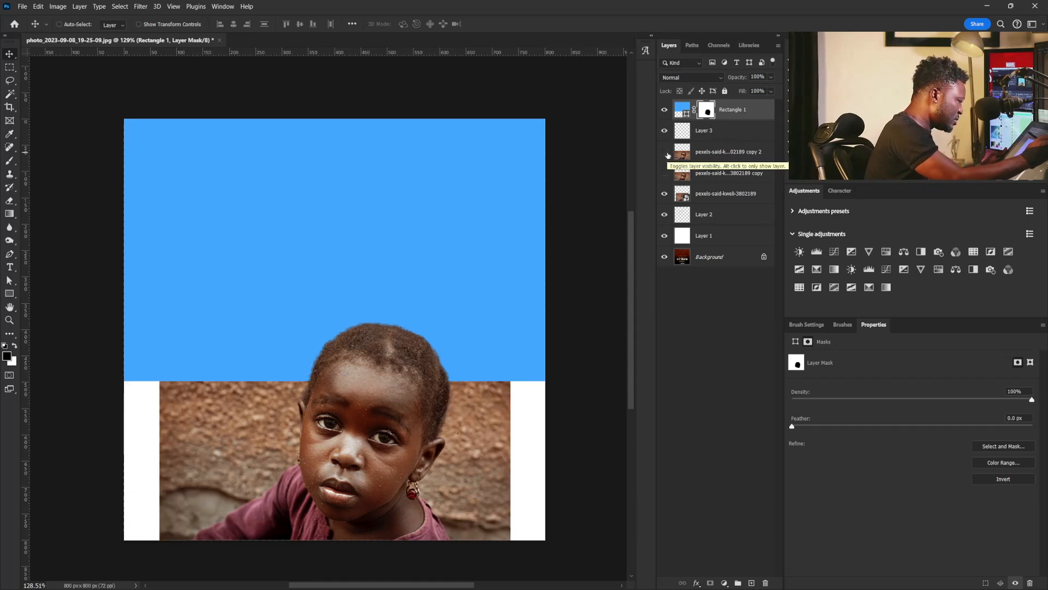
{"action": "left_click", "coordinate": [666, 154]}
Step: Add a layer mask to the topmost photo copy and paint black along the head's edges with a 15 px brush to clean up the fringe
{"action": "left_click", "coordinate": [718, 159]}
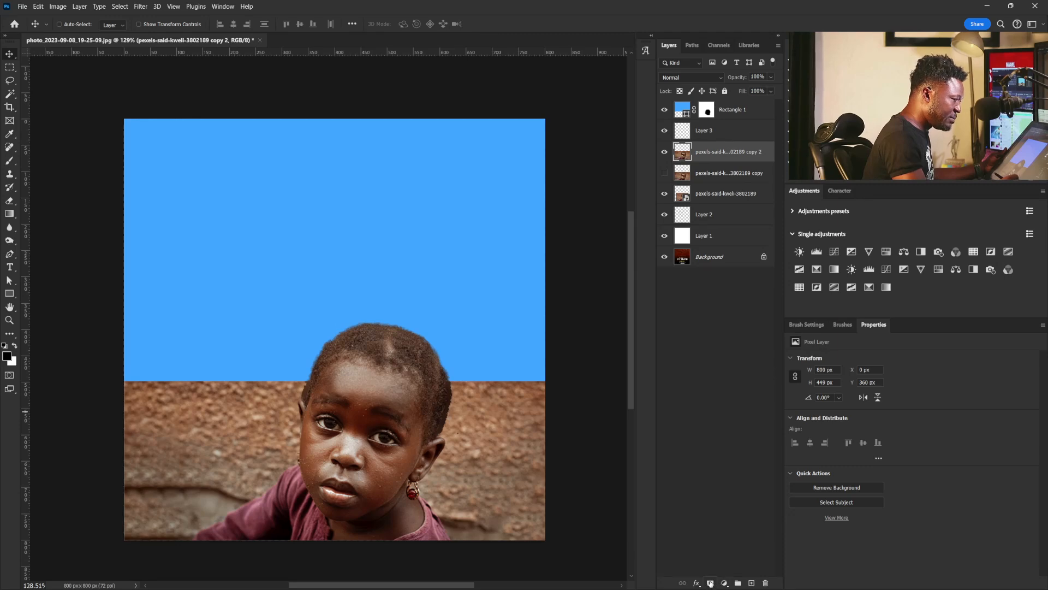
{"action": "left_click", "coordinate": [710, 583]}
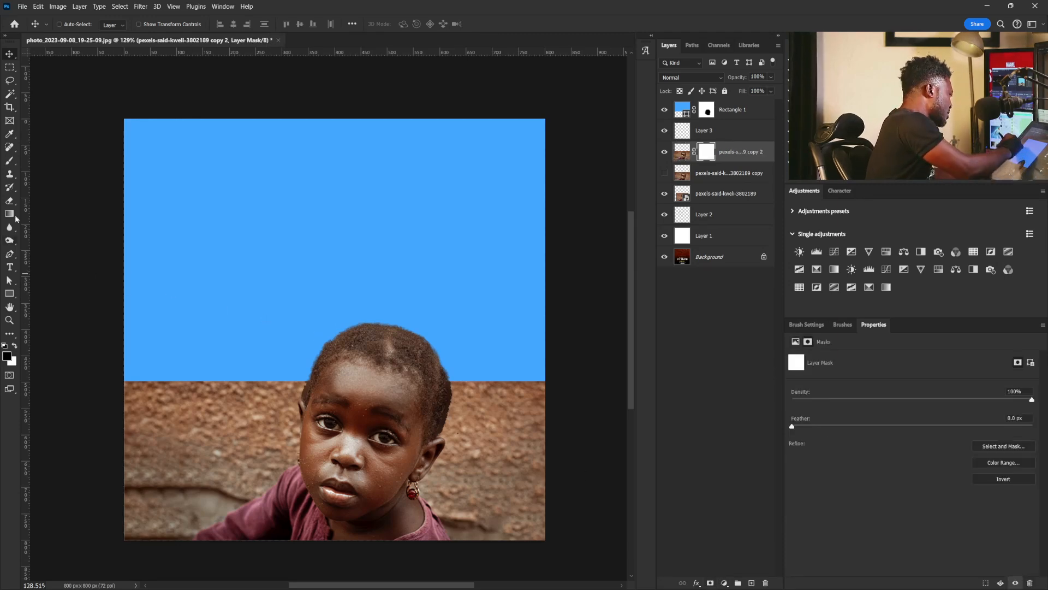
{"action": "key", "text": "b"}
{"action": "key", "text": "bracketright"}
{"action": "mouse_move", "coordinate": [304, 397]}
{"action": "left_mouse_down"}
{"action": "mouse_move", "coordinate": [329, 432]}
{"action": "mouse_move", "coordinate": [321, 415]}
{"action": "left_mouse_up"}
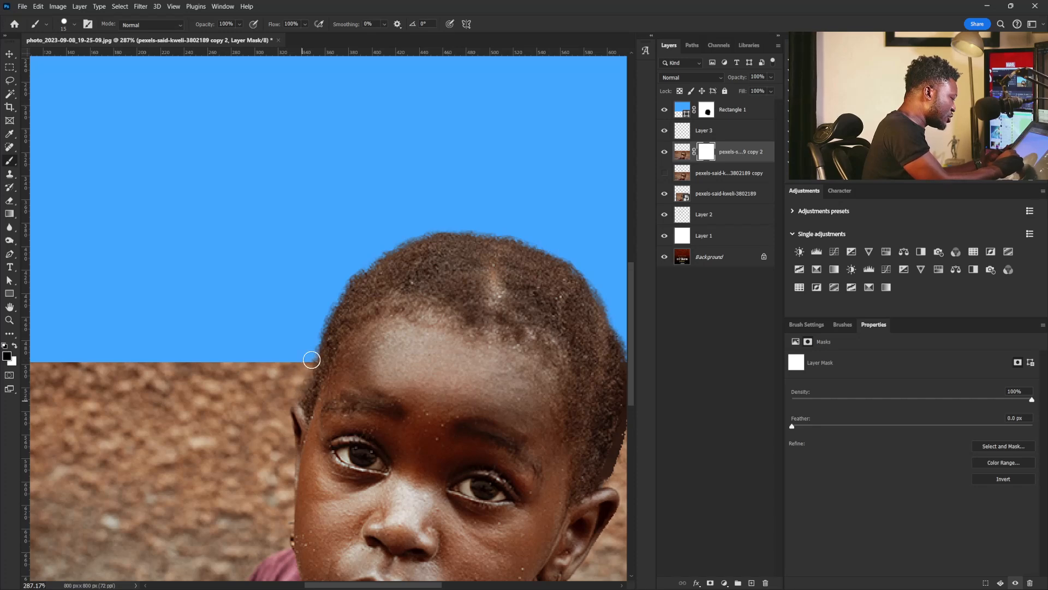
{"action": "left_click_drag", "start_coordinate": [577, 479], "coordinate": [386, 447]}
{"action": "mouse_move", "coordinate": [446, 337]}
{"action": "left_mouse_down"}
{"action": "mouse_move", "coordinate": [441, 422]}
{"action": "mouse_move", "coordinate": [450, 344]}
{"action": "mouse_move", "coordinate": [414, 461]}
{"action": "mouse_move", "coordinate": [436, 428]}
{"action": "left_mouse_up"}
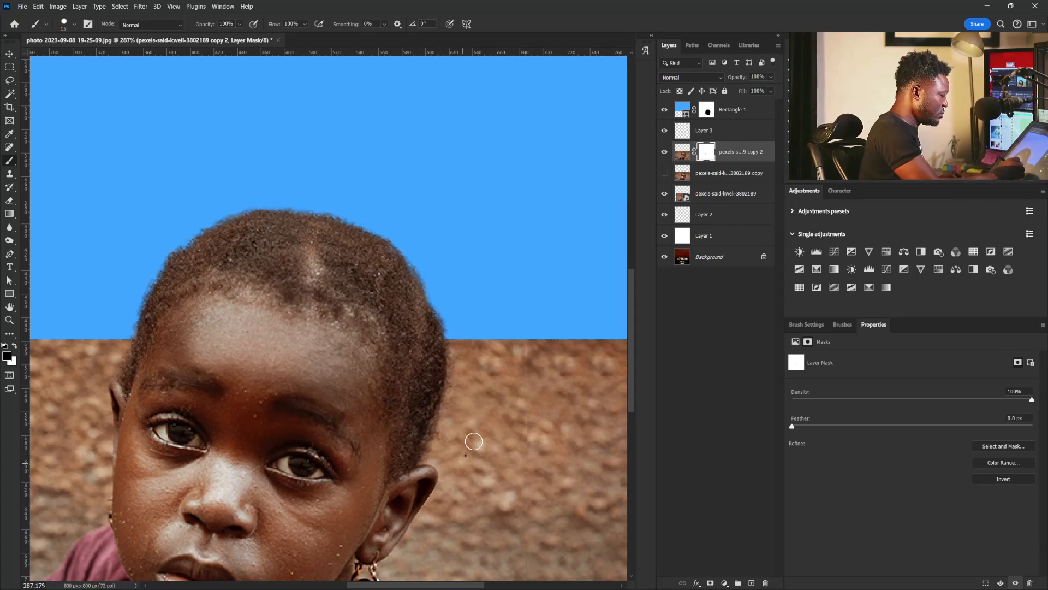
{"action": "scroll", "coordinate": [442, 487], "scroll_direction": "down", "scroll_amount": 5}
{"action": "scroll", "coordinate": [442, 487], "scroll_direction": "up", "scroll_amount": 3}
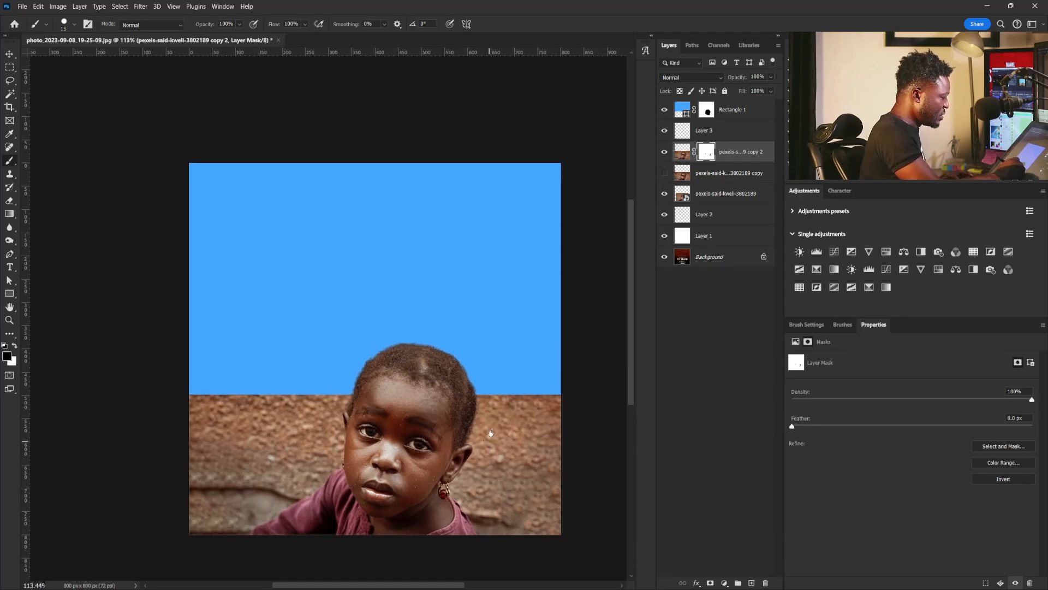
Step: Add a Hue/Saturation adjustment above the topmost photo copy and set its saturation to -27
{"action": "key", "text": "ctrl+2"}
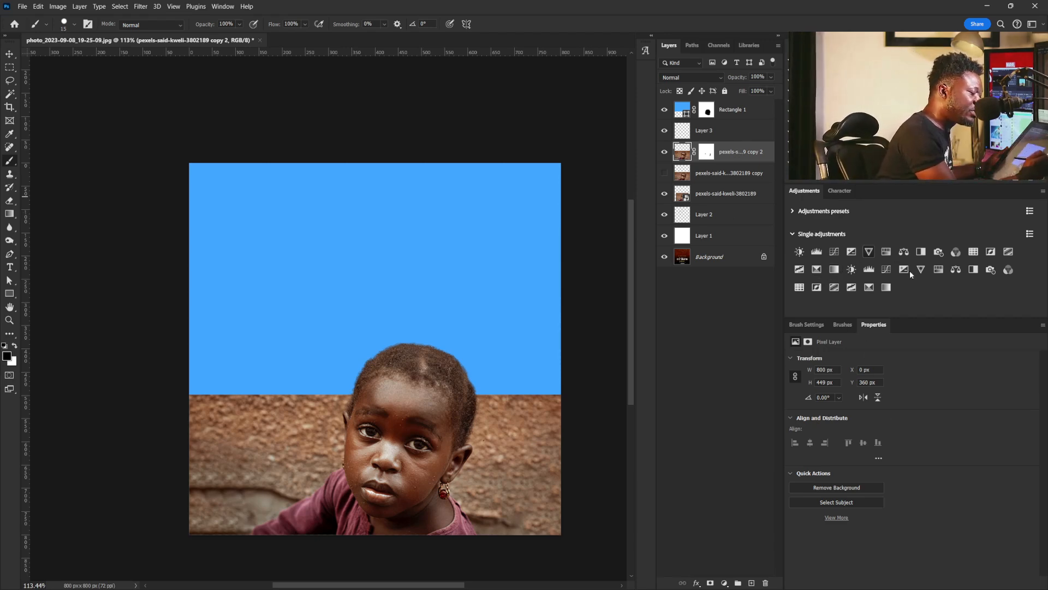
{"action": "left_click", "coordinate": [953, 271]}
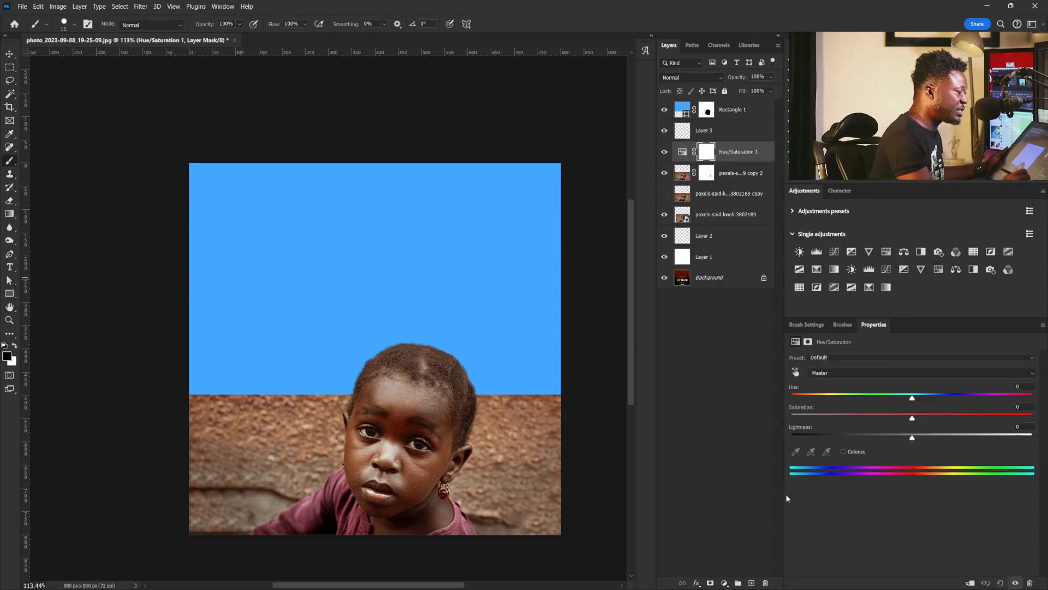
{"action": "left_click_drag", "start_coordinate": [911, 417], "coordinate": [905, 419]}
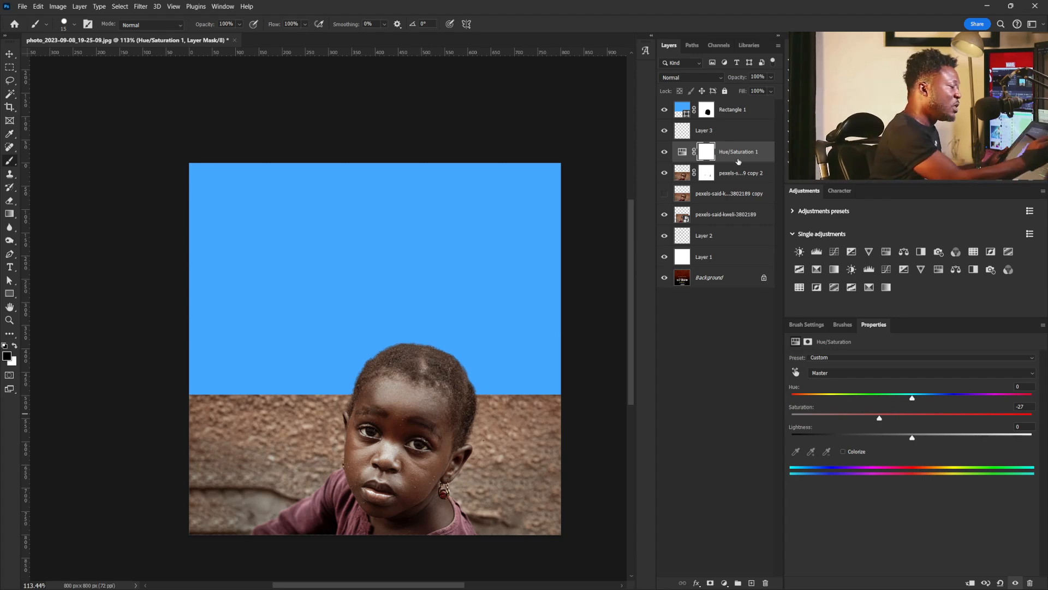
Step: Add a Curves adjustment over the photo with a shadow point at input 72, output 69, and a second point in the highlights
{"action": "left_click", "coordinate": [836, 252]}
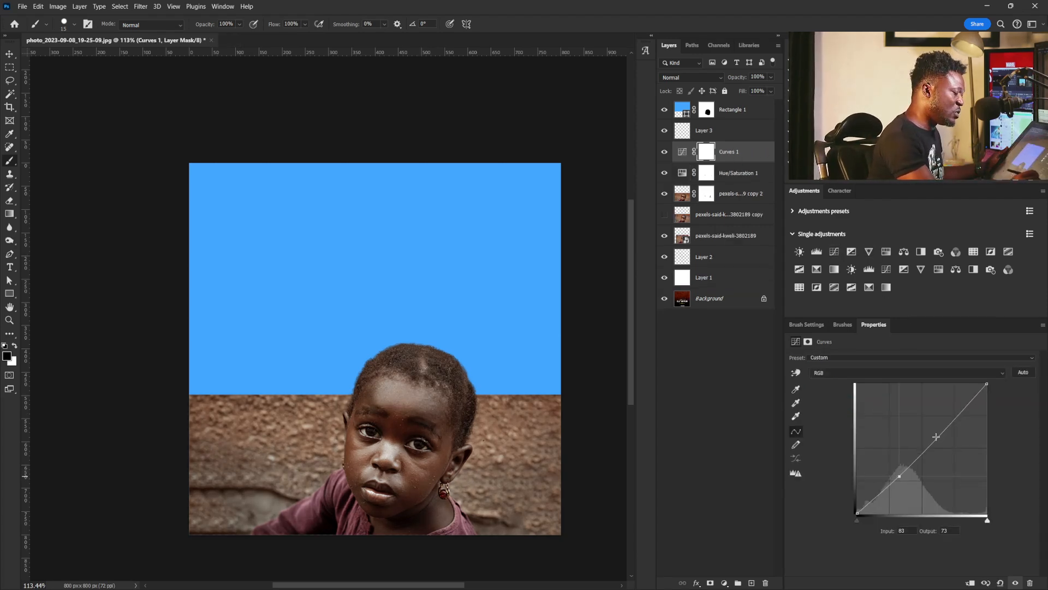
{"action": "left_click_drag", "start_coordinate": [934, 440], "coordinate": [934, 430]}
{"action": "left_click_drag", "start_coordinate": [899, 476], "coordinate": [897, 474]}
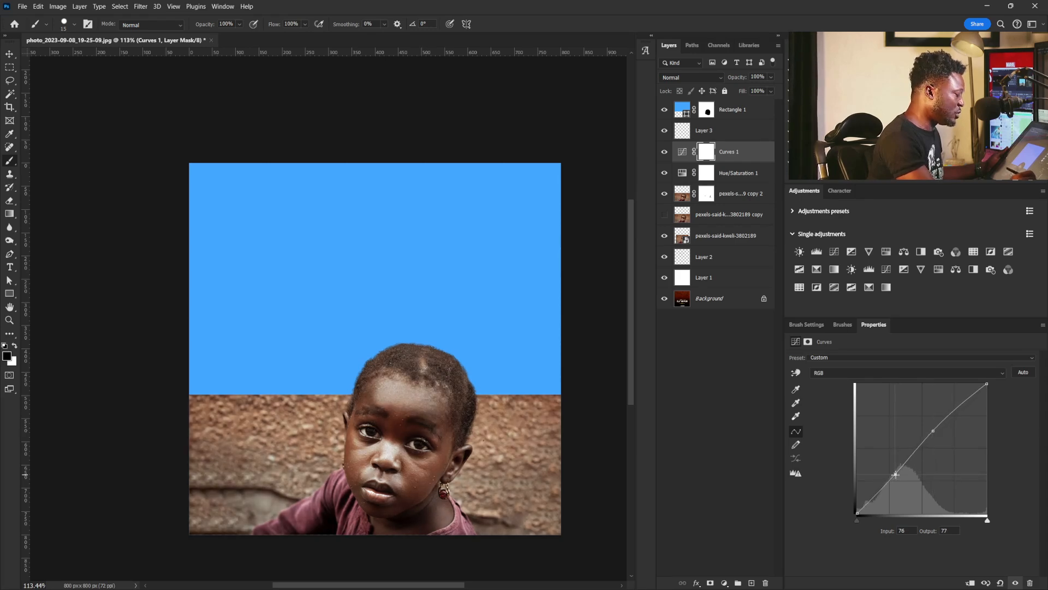
{"action": "left_click_drag", "start_coordinate": [934, 429], "coordinate": [948, 419]}
{"action": "left_click_drag", "start_coordinate": [897, 474], "coordinate": [894, 478]}
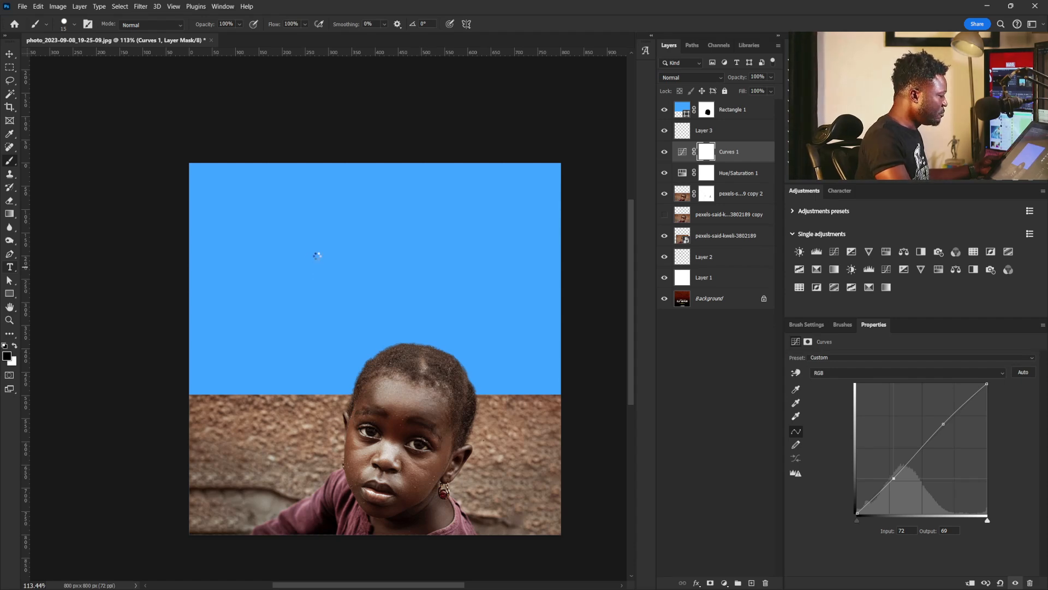
Step: Add the white title "Orphanage Outreach" in Helvetica Neue LT Pro 85 Heavy, 44 pt, and move its layer above the blue rectangle
{"action": "left_click", "coordinate": [10, 267]}
{"action": "left_click", "coordinate": [318, 254]}
{"action": "left_click", "coordinate": [317, 254]}
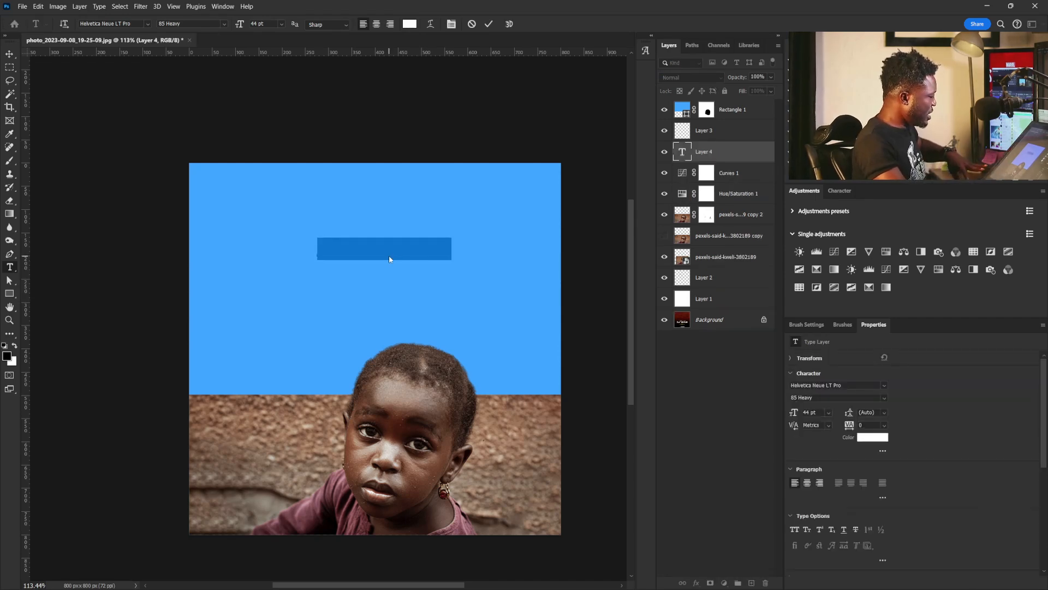
{"action": "key", "text": "BackSpace"}
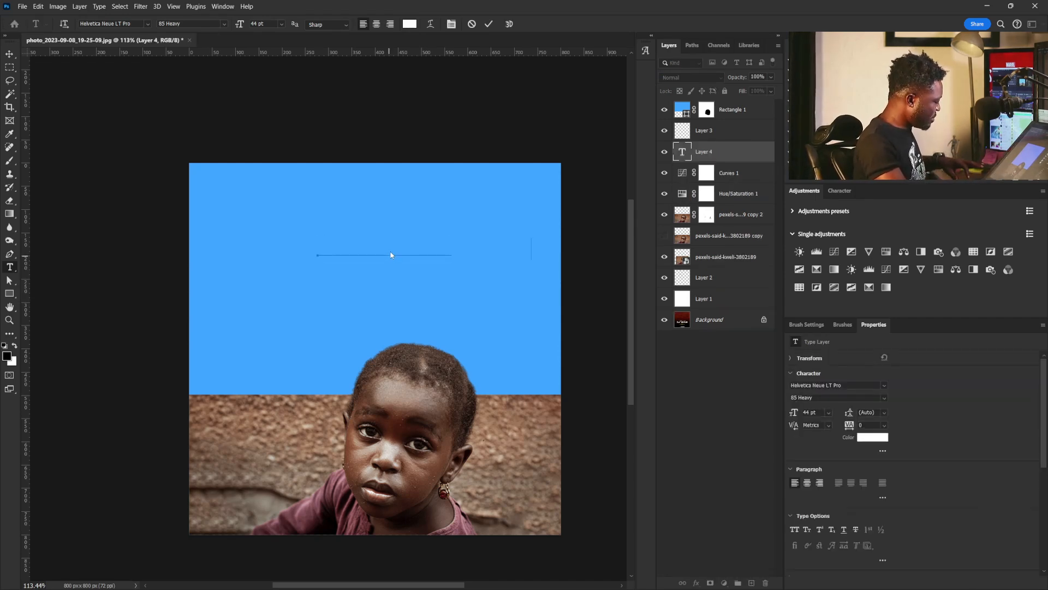
{"action": "key", "text": "ctrl+a"}
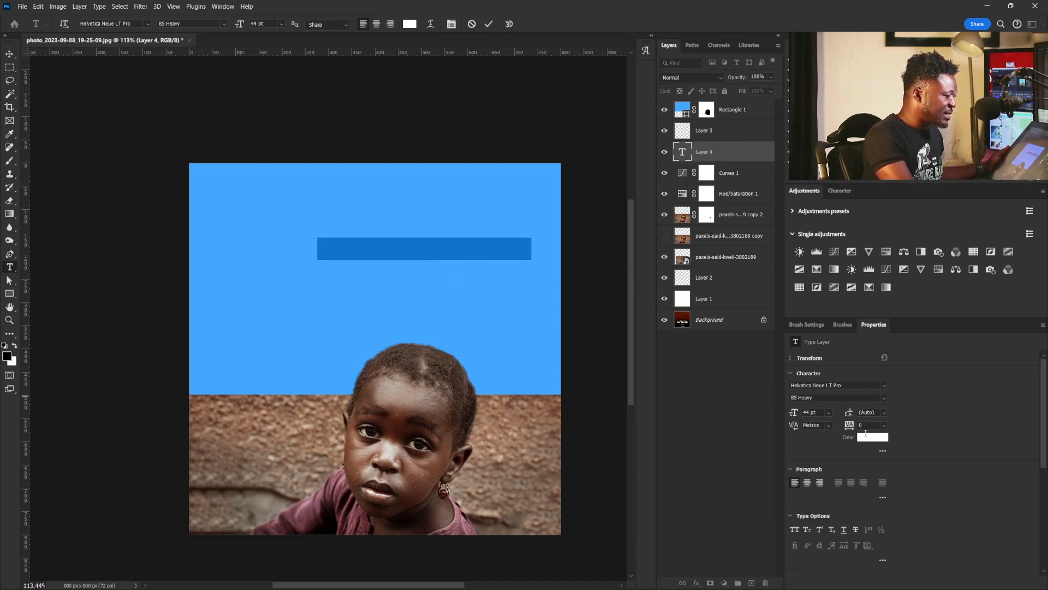
{"action": "left_click", "coordinate": [9, 54]}
{"action": "left_click_drag", "start_coordinate": [721, 153], "coordinate": [719, 112]}
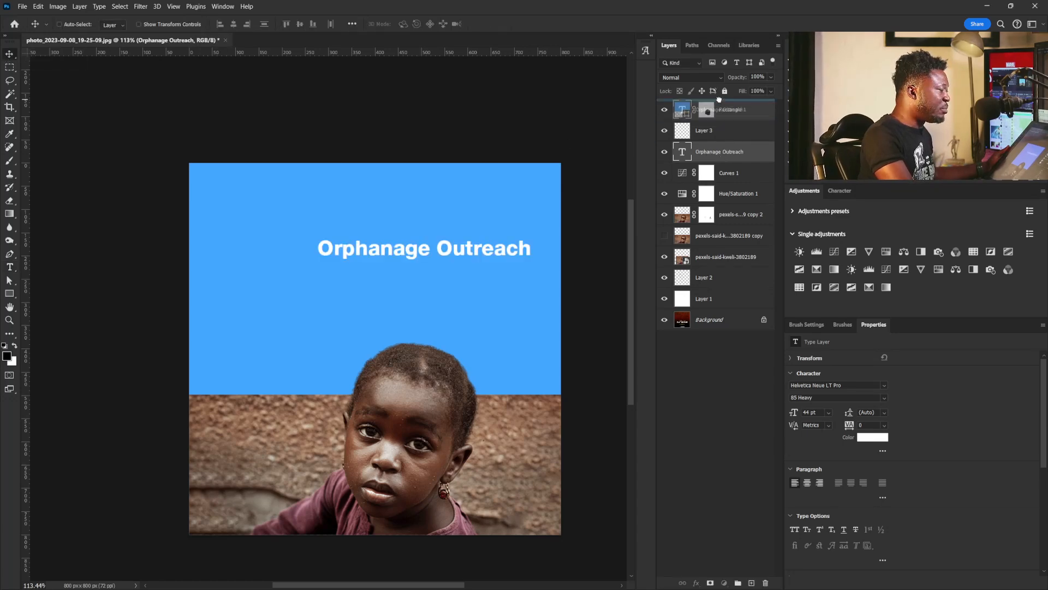
Step: Break the "Orphanage Outreach" title into two lines, with "Outreach" below "Orphanage"
{"action": "double_click", "coordinate": [439, 252]}
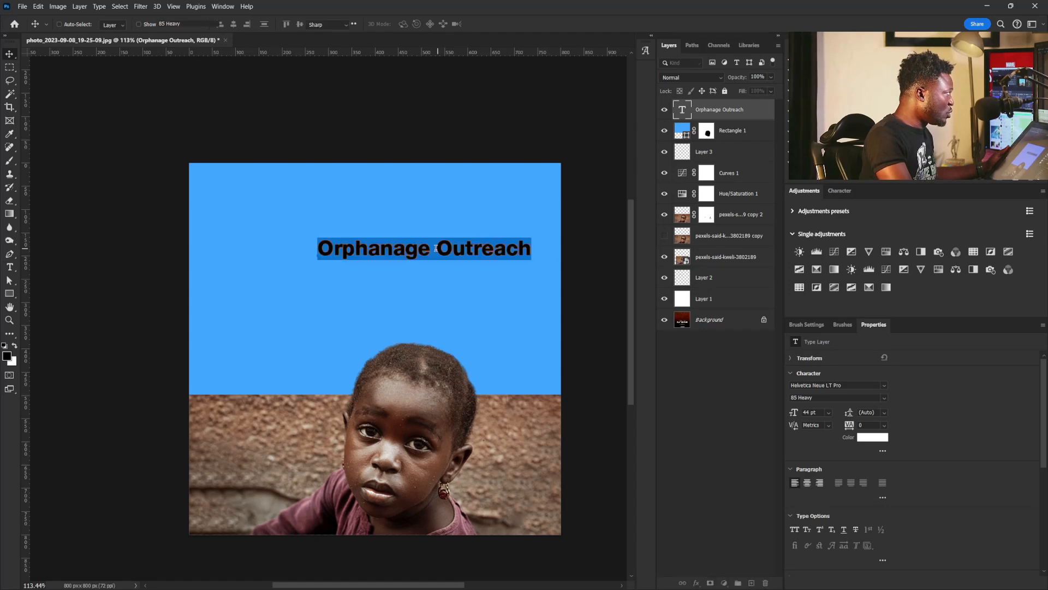
{"action": "left_click", "coordinate": [435, 249]}
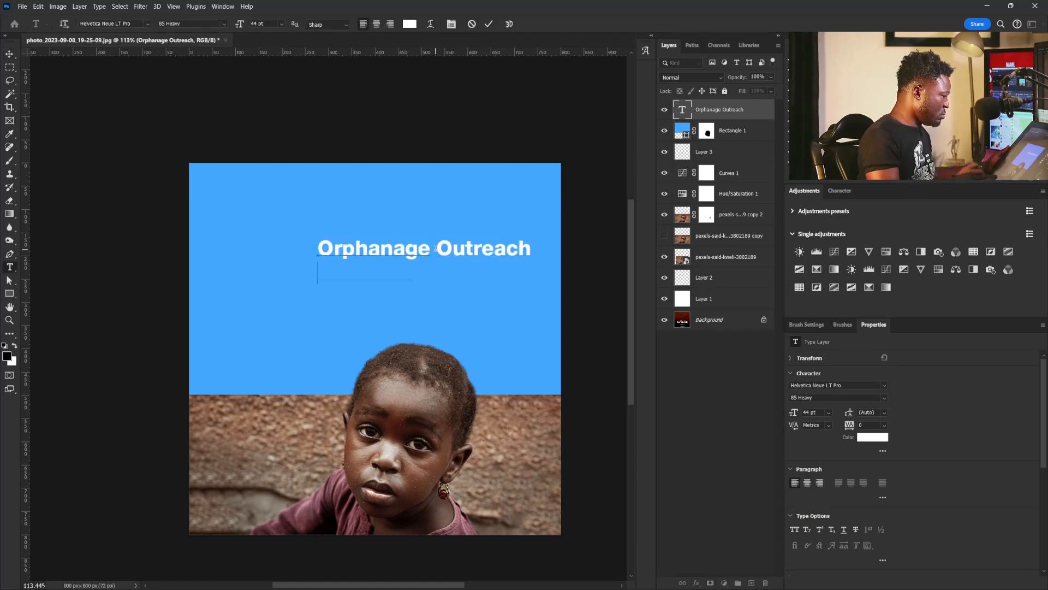
{"action": "key", "text": "Return"}
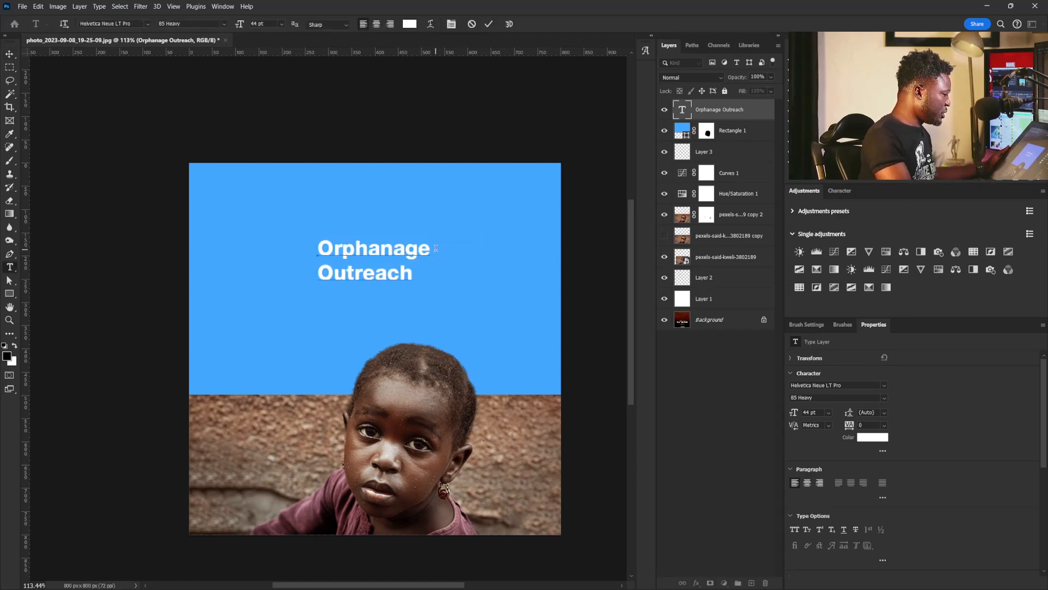
Step: Scale the two-line title up to about 66.76 pt and move it toward the left side of the blue block
{"action": "left_click", "coordinate": [9, 54]}
{"action": "key", "text": "ctrl+t"}
{"action": "mouse_move", "coordinate": [437, 284]}
{"action": "left_mouse_down"}
{"action": "mouse_move", "coordinate": [497, 308]}
{"action": "mouse_move", "coordinate": [424, 292]}
{"action": "left_mouse_up"}
{"action": "key", "text": "Return"}
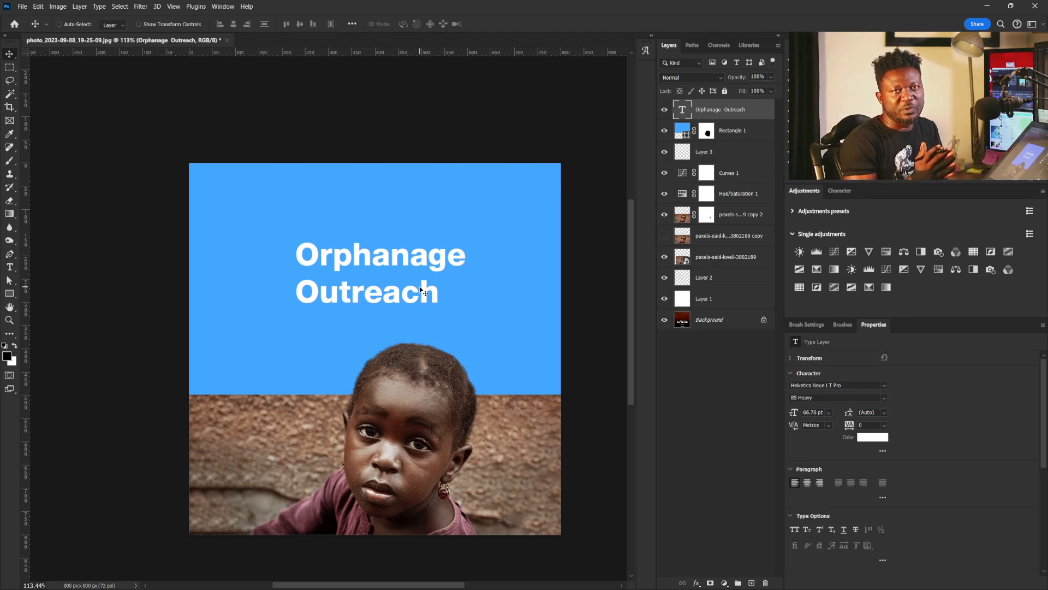
{"action": "left_click_drag", "start_coordinate": [364, 279], "coordinate": [303, 272]}
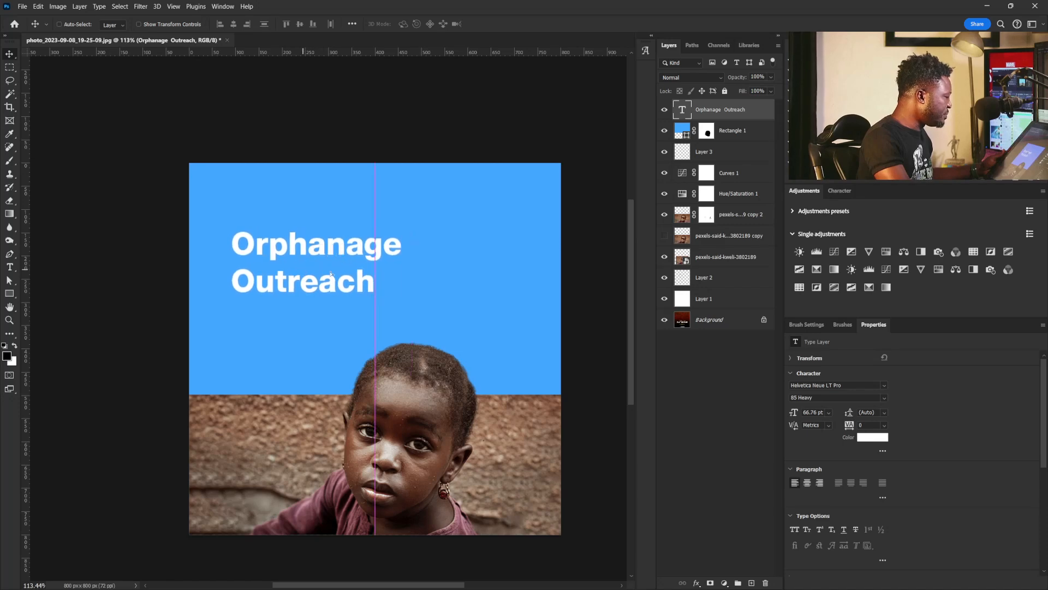
Step: Tighten the title's spacing with 65 pt leading and -20 tracking
{"action": "left_click", "coordinate": [882, 413]}
{"action": "left_click", "coordinate": [884, 499]}
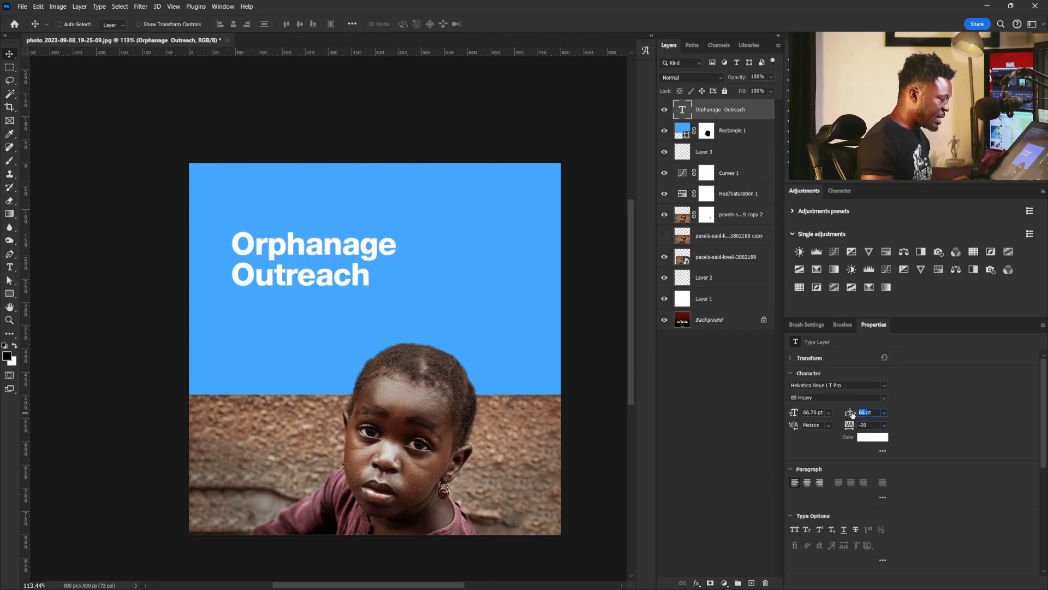
{"action": "left_click", "coordinate": [852, 415]}
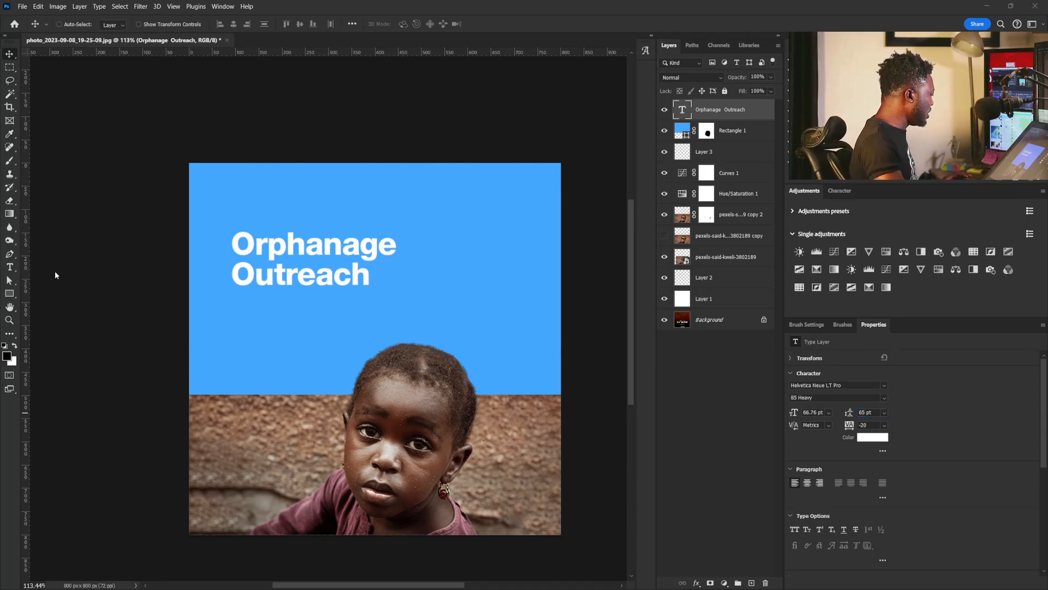
Step: Add the text line "Dee - Hope Foundation" above the title in the blue block
{"action": "left_click", "coordinate": [10, 267]}
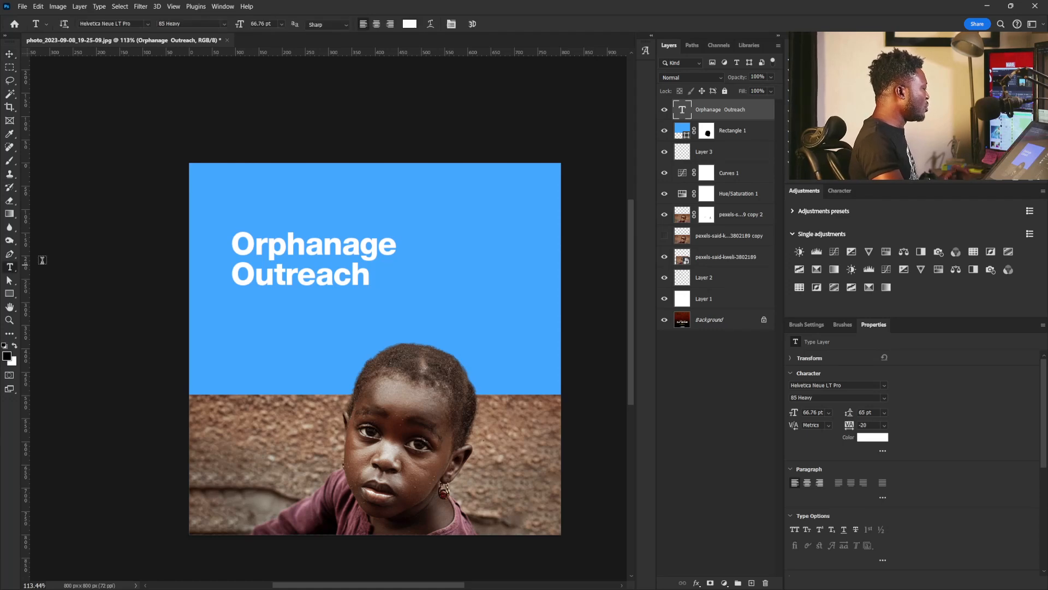
{"action": "left_click", "coordinate": [236, 206]}
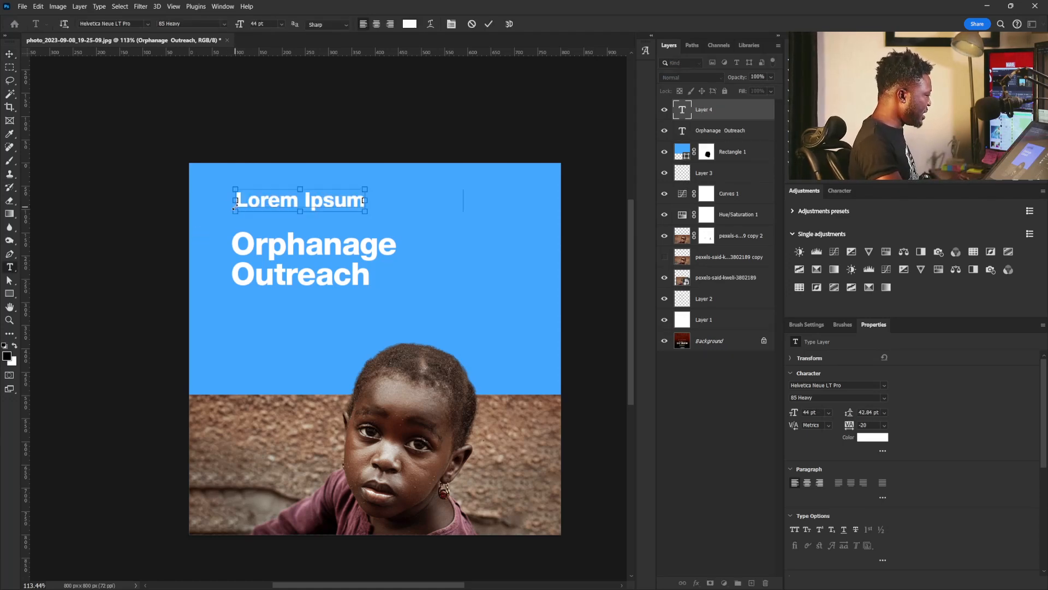
{"action": "type", "text": "Dee - Hope Foundation"}
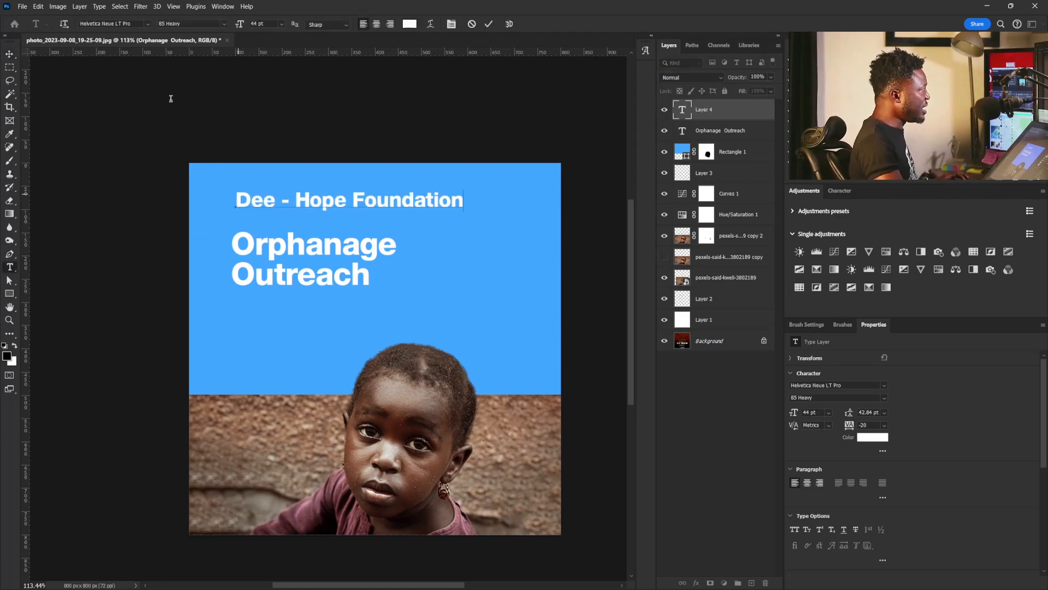
Step: Scale the "Dee - Hope Foundation" line down to about 16.62 pt and place it just above the title's first line
{"action": "left_click", "coordinate": [10, 54]}
{"action": "key", "text": "ctrl+t"}
{"action": "left_click_drag", "start_coordinate": [465, 189], "coordinate": [321, 189]}
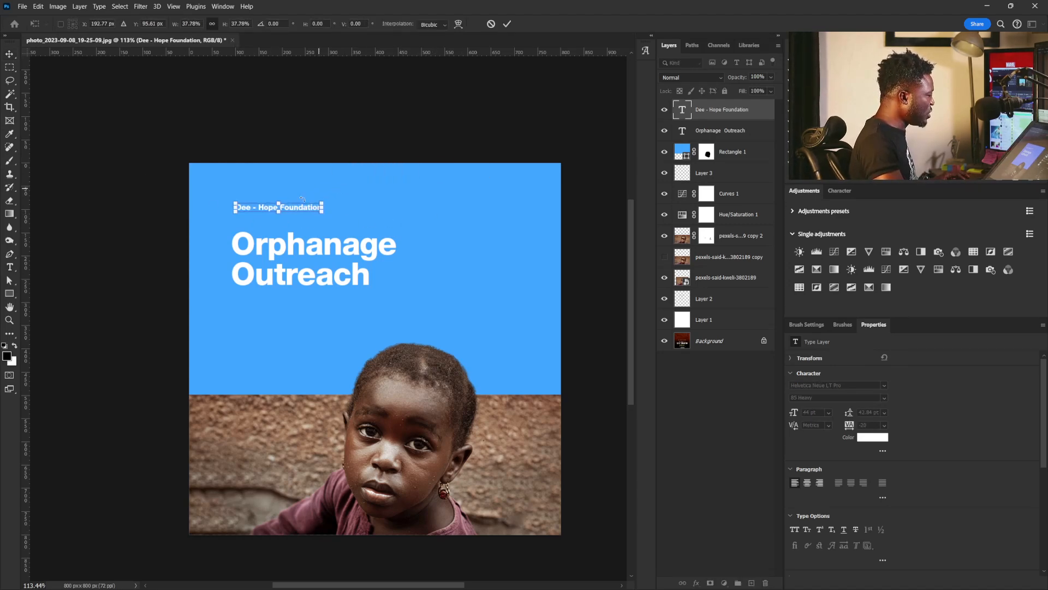
{"action": "left_click_drag", "start_coordinate": [260, 209], "coordinate": [260, 224]}
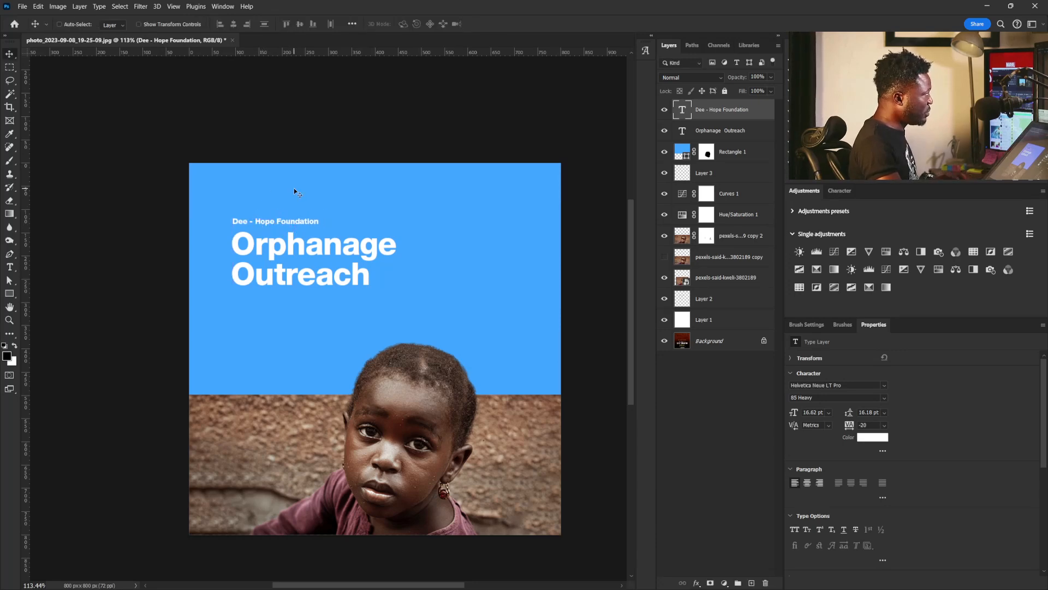
{"action": "key", "text": "Down"}
{"action": "key", "text": "Down"}
{"action": "key", "text": "Down"}
{"action": "key", "text": "Down"}
{"action": "key", "text": "Down"}
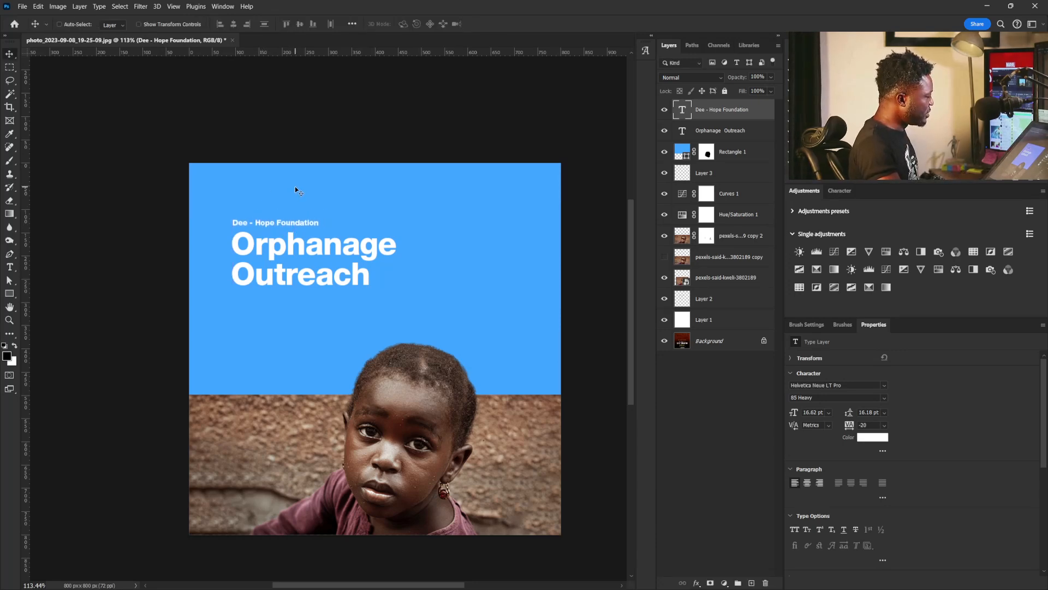
Step: Slightly enlarge the foundation line and title together, move them toward the flyer's upper-left corner and align their left edges
{"action": "left_click", "coordinate": [689, 134], "text": "shift"}
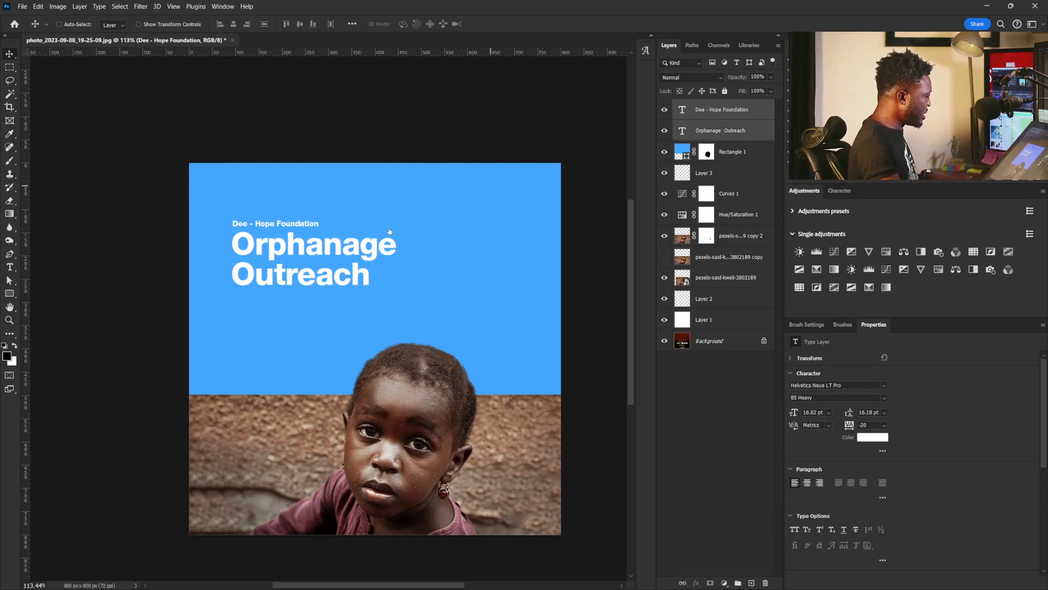
{"action": "key", "text": "ctrl+t"}
{"action": "left_click_drag", "start_coordinate": [398, 219], "coordinate": [405, 215]}
{"action": "key", "text": "Return"}
{"action": "left_click_drag", "start_coordinate": [290, 250], "coordinate": [268, 235]}
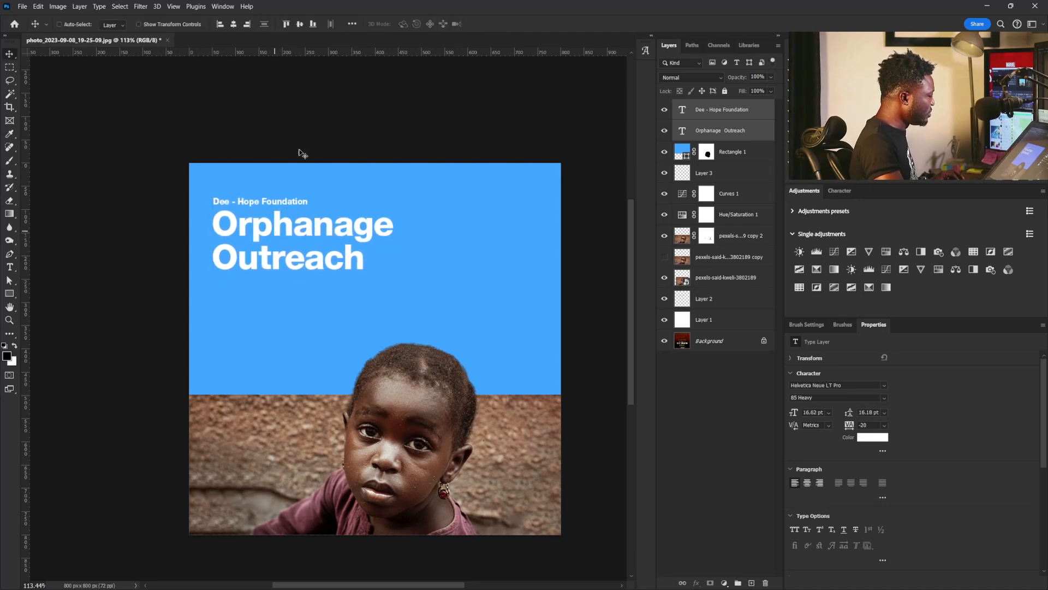
{"action": "left_click", "coordinate": [222, 24]}
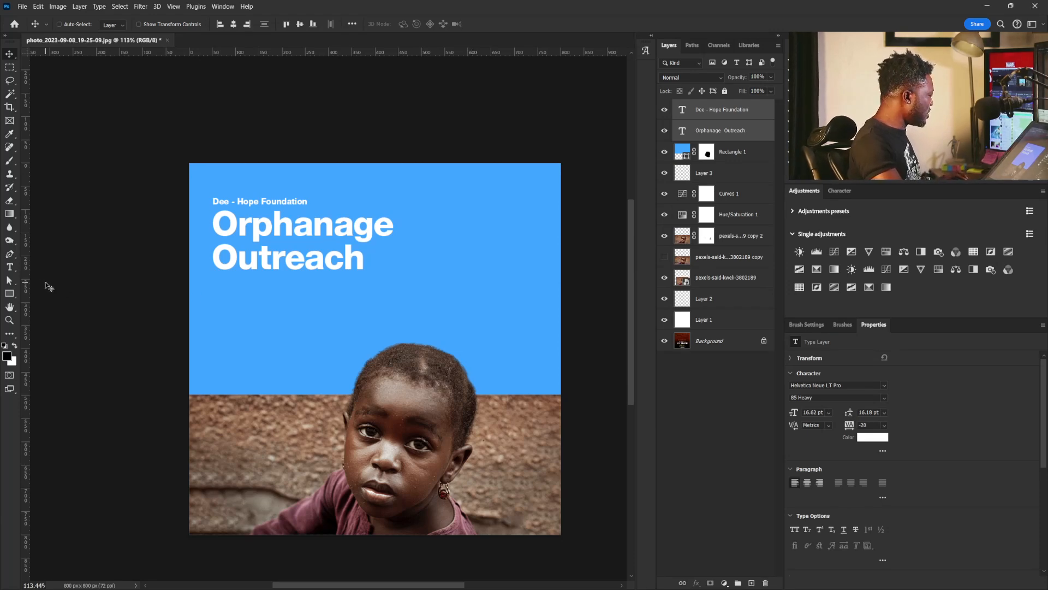
Step: Add the date text "17th - 23rd January 2024" below the title and set its font style to 45 Light
{"action": "left_click", "coordinate": [10, 267]}
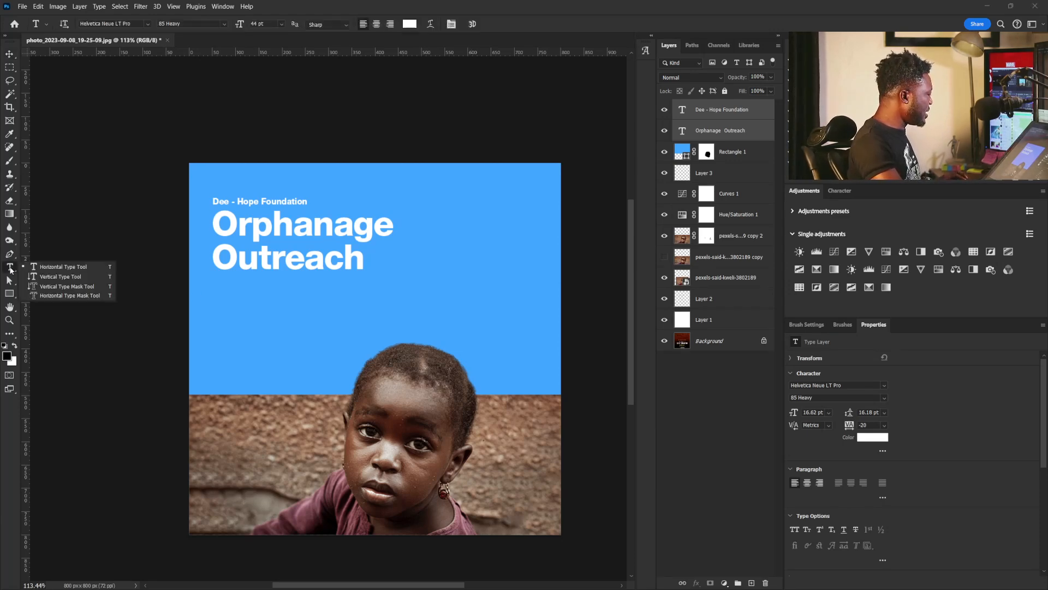
{"action": "left_click", "coordinate": [213, 300]}
{"action": "type", "text": "17th - 23rd January 2024"}
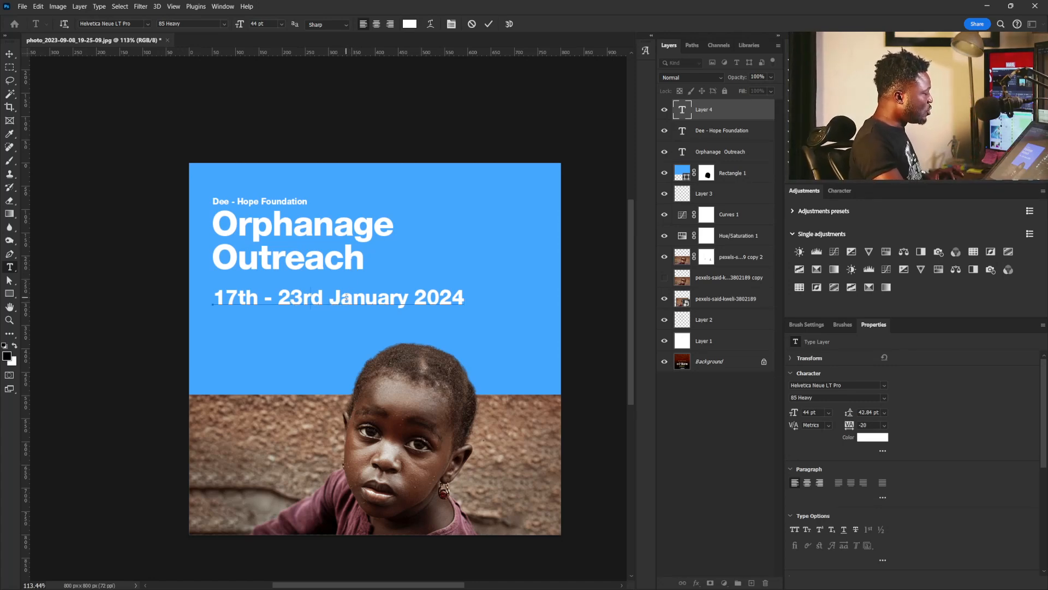
{"action": "key", "text": "ctrl+a"}
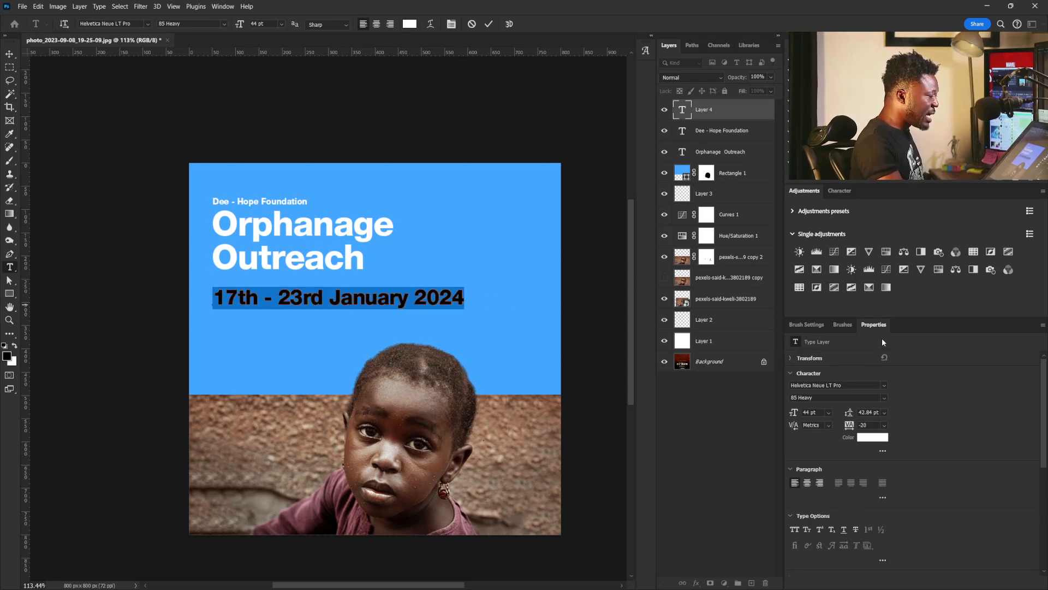
{"action": "left_click", "coordinate": [884, 397]}
{"action": "left_click", "coordinate": [918, 282]}
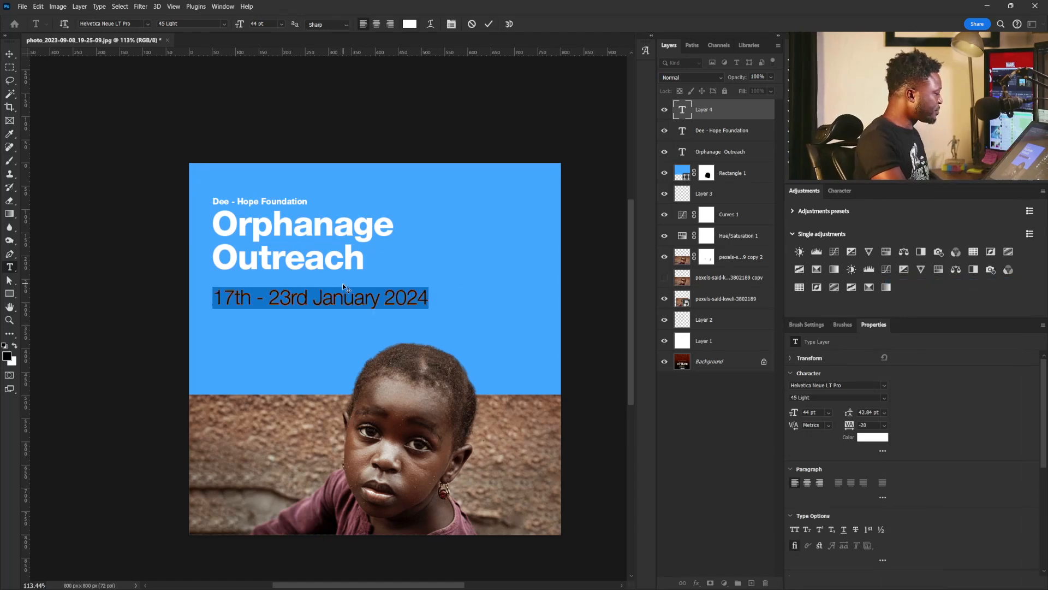
Step: Scale the date line to about 33.76 pt and position it beneath the title's second line
{"action": "left_click", "coordinate": [6, 55]}
{"action": "key", "text": "ctrl+t"}
{"action": "left_click_drag", "start_coordinate": [429, 311], "coordinate": [305, 301]}
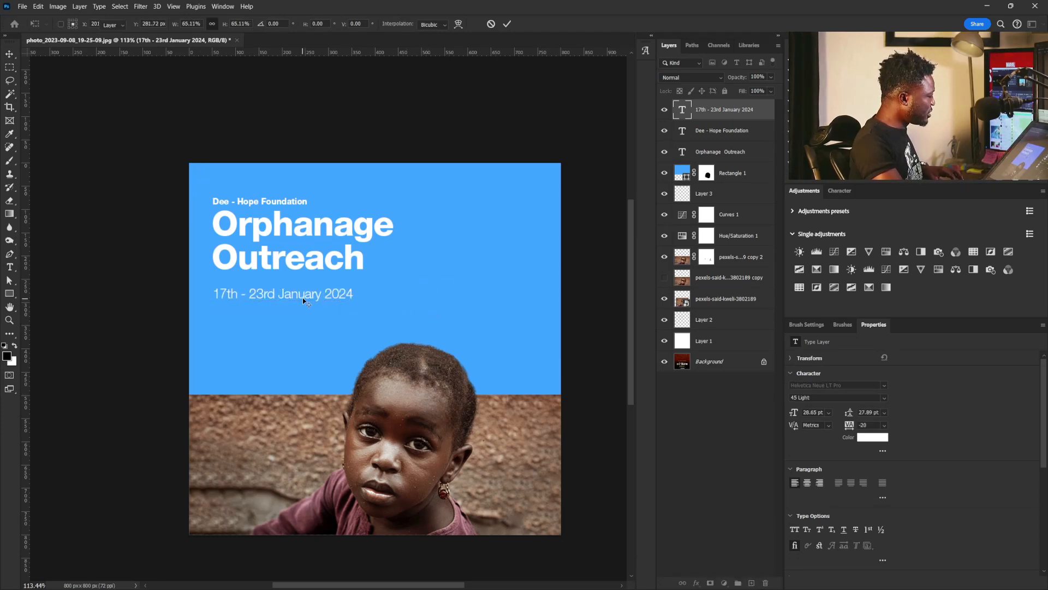
{"action": "double_click", "coordinate": [253, 294]}
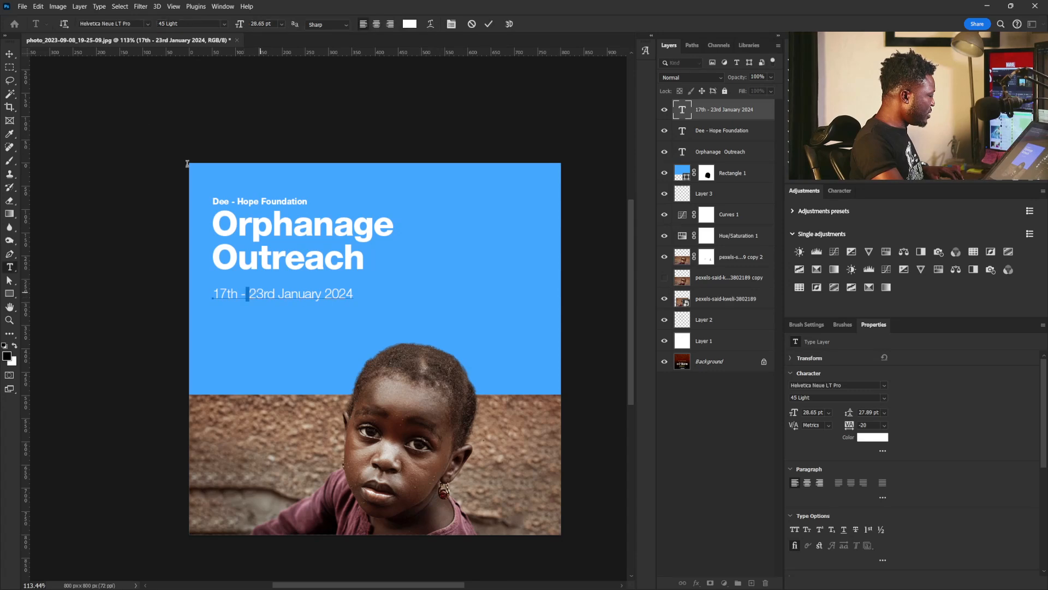
{"action": "left_click", "coordinate": [10, 54]}
{"action": "mouse_move", "coordinate": [261, 291]}
{"action": "left_mouse_down"}
{"action": "mouse_move", "coordinate": [256, 281]}
{"action": "mouse_move", "coordinate": [259, 302]}
{"action": "left_mouse_up"}
{"action": "key", "text": "ctrl+t"}
{"action": "left_click_drag", "start_coordinate": [354, 311], "coordinate": [378, 313]}
{"action": "key", "text": "Return"}
Step: Draw a thin horizontal white divider line about 314 px long below the date with the Pen tool
{"action": "key", "text": "p"}
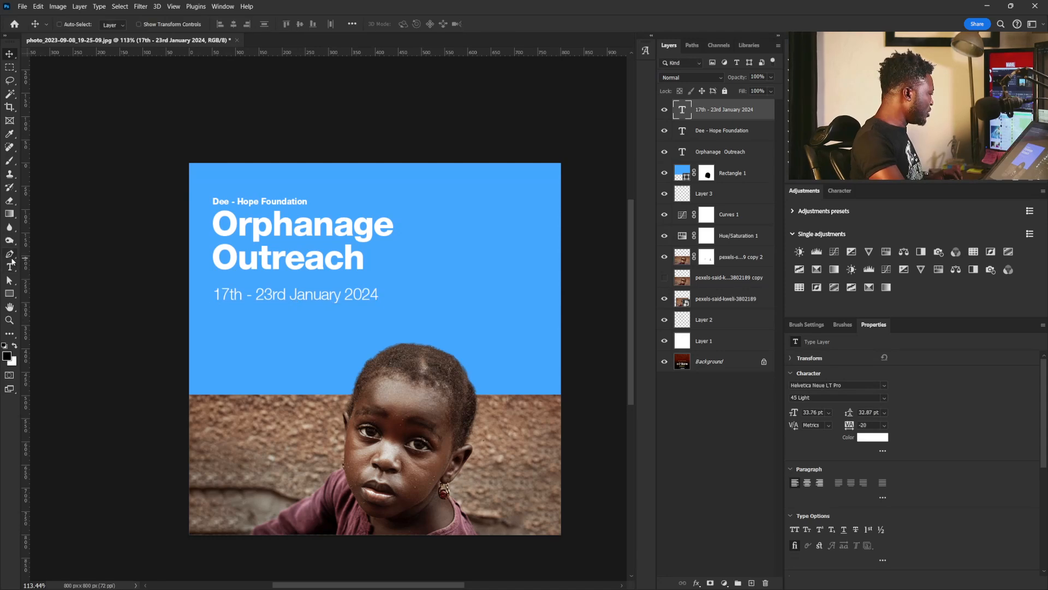
{"action": "left_click", "coordinate": [218, 313]}
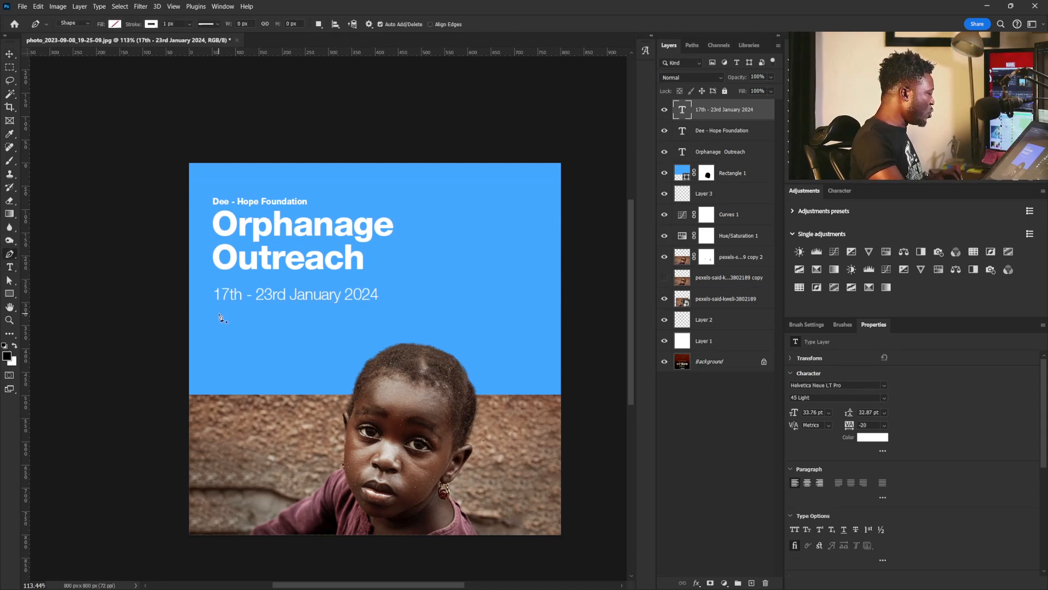
{"action": "left_click", "coordinate": [365, 314]}
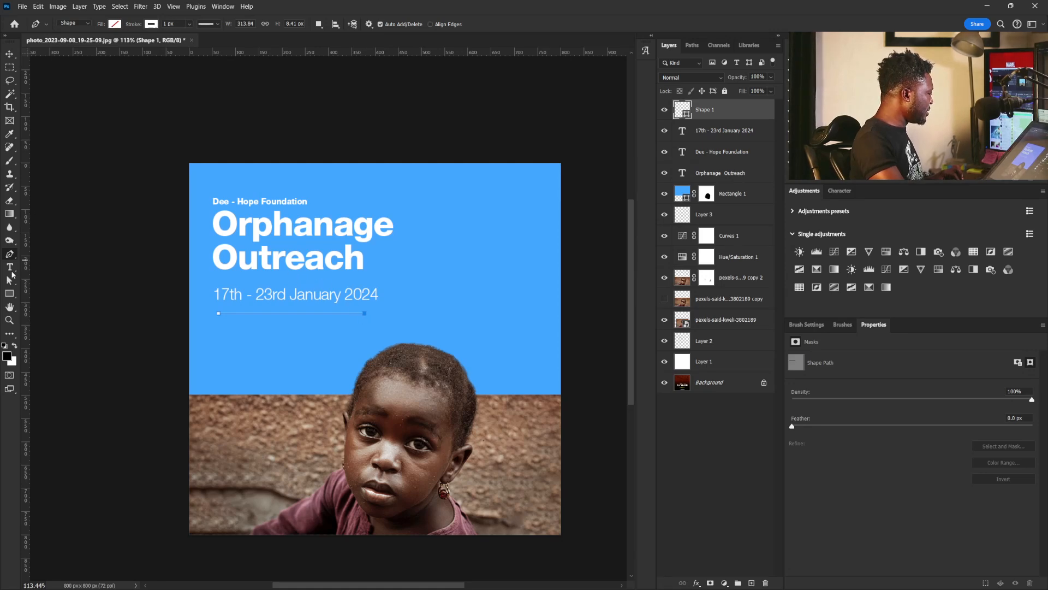
{"action": "left_click", "coordinate": [9, 55]}
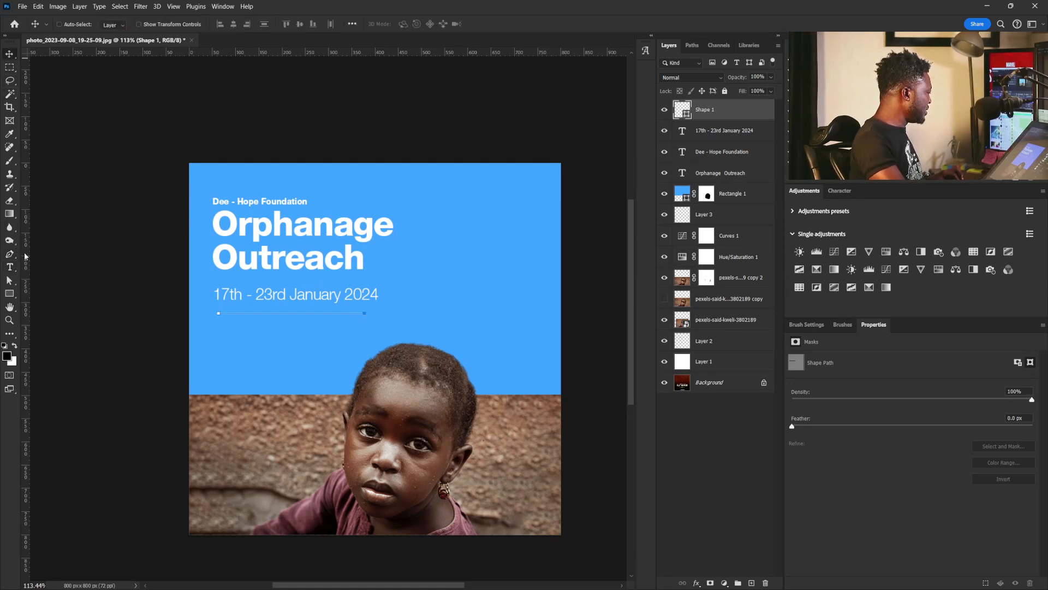
Step: Add the text "Anticipate!!!" below the divider line and set its font to Hoefler Text Regular Italic
{"action": "left_click", "coordinate": [9, 267]}
{"action": "left_click", "coordinate": [49, 275]}
{"action": "left_click", "coordinate": [259, 347]}
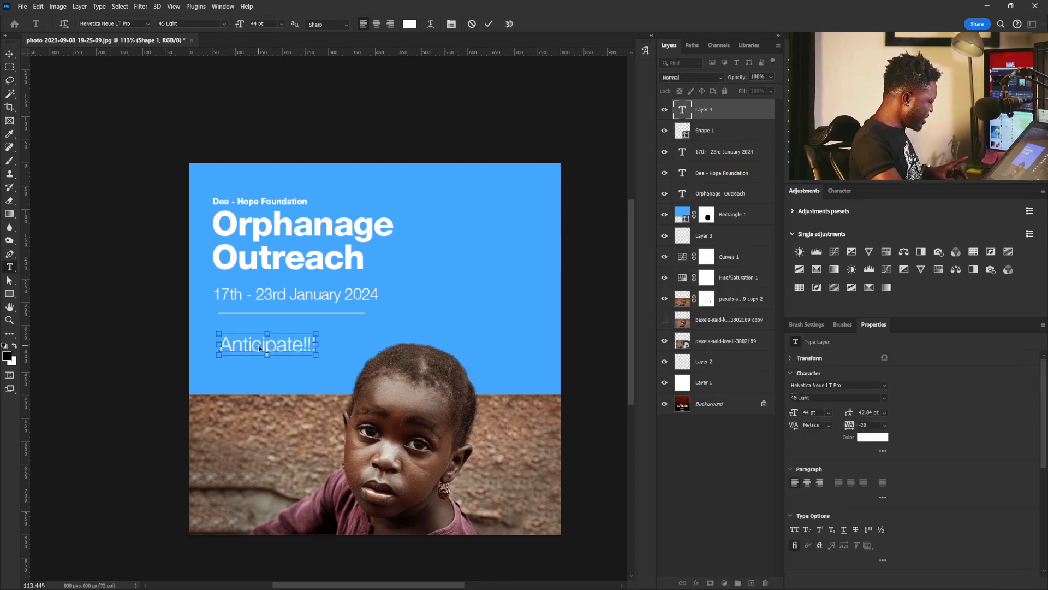
{"action": "key", "text": "ctrl+a"}
{"action": "left_click", "coordinate": [832, 385]}
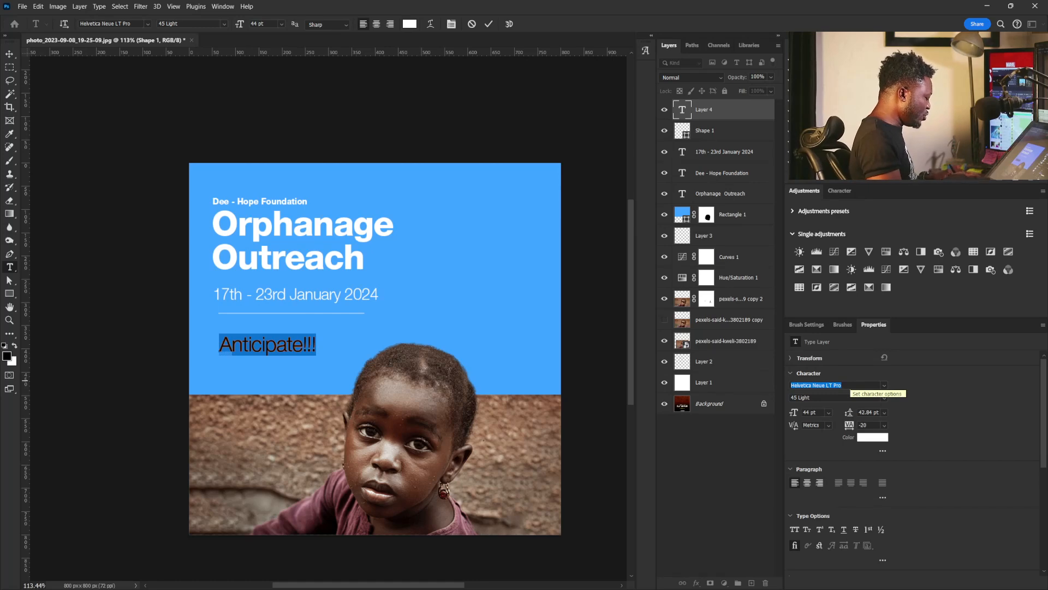
{"action": "type", "text": "b"}
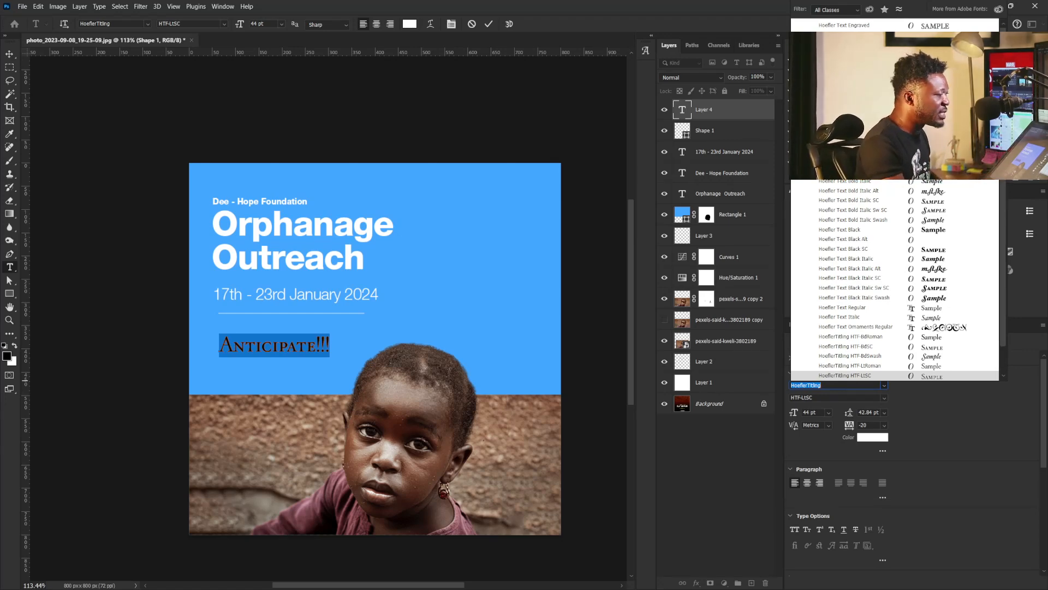
{"action": "left_click", "coordinate": [839, 316]}
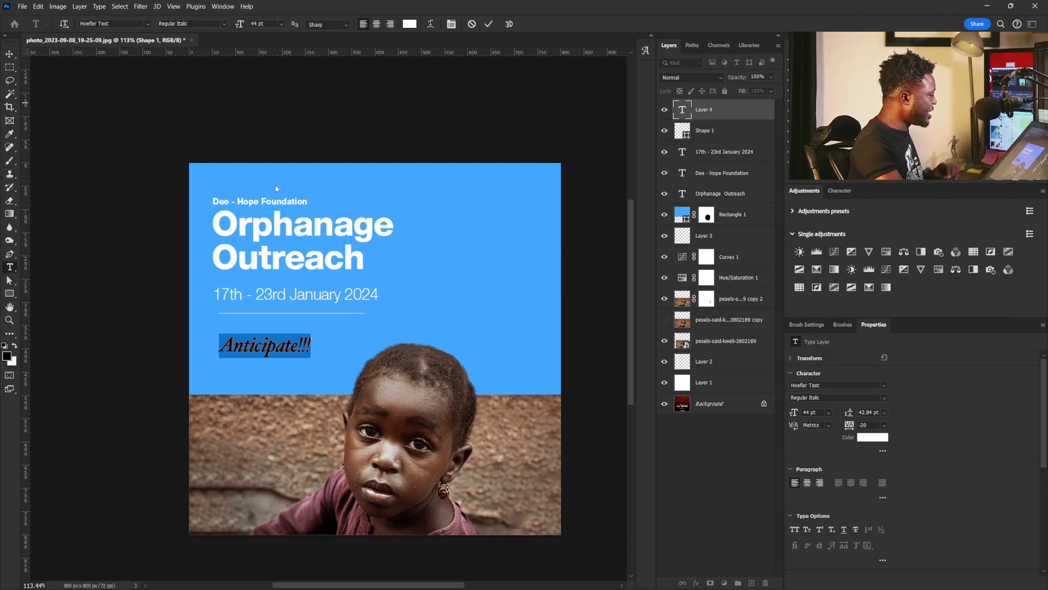
{"action": "left_click", "coordinate": [9, 54]}
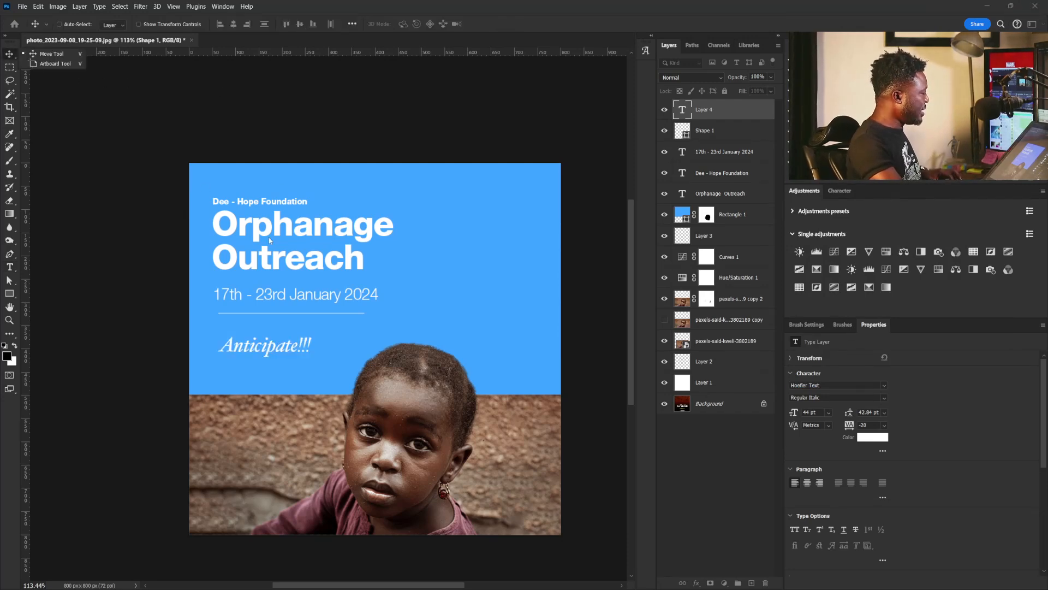
Step: Move the date to the flyer's upper-right area, scale it to about 21.13 pt and level it with the foundation line
{"action": "left_click", "coordinate": [705, 156]}
{"action": "left_click_drag", "start_coordinate": [284, 297], "coordinate": [456, 219]}
{"action": "key", "text": "ctrl+t"}
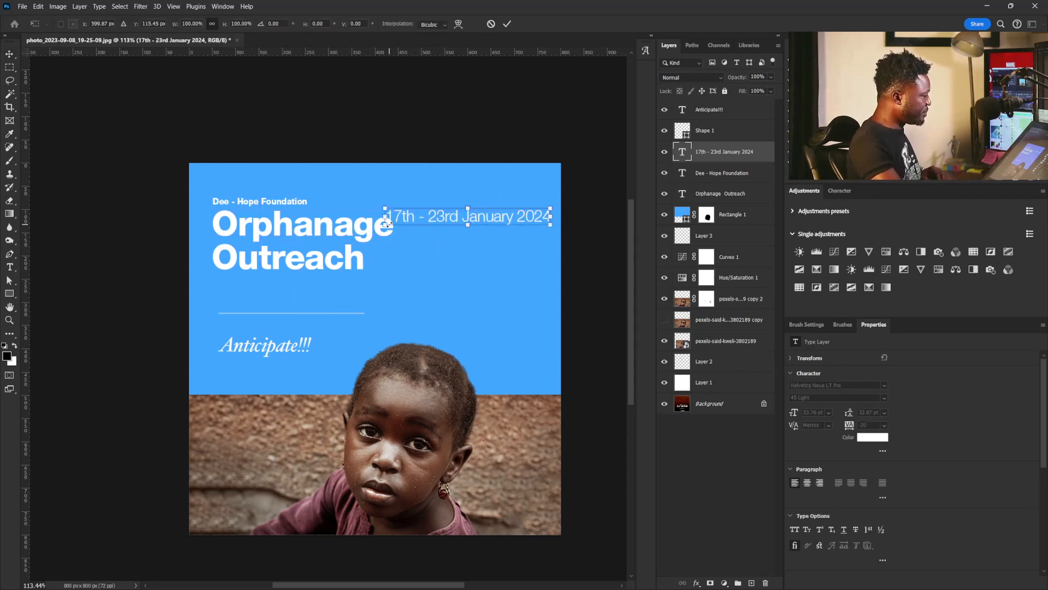
{"action": "left_click_drag", "start_coordinate": [393, 223], "coordinate": [447, 217]}
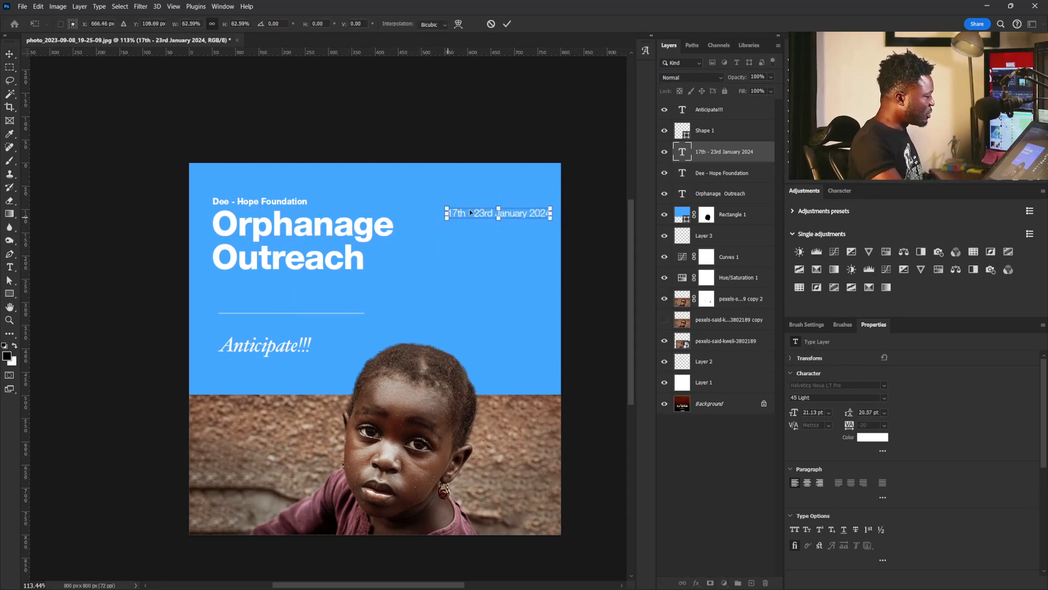
{"action": "key", "text": "Return"}
{"action": "left_click_drag", "start_coordinate": [538, 214], "coordinate": [529, 204]}
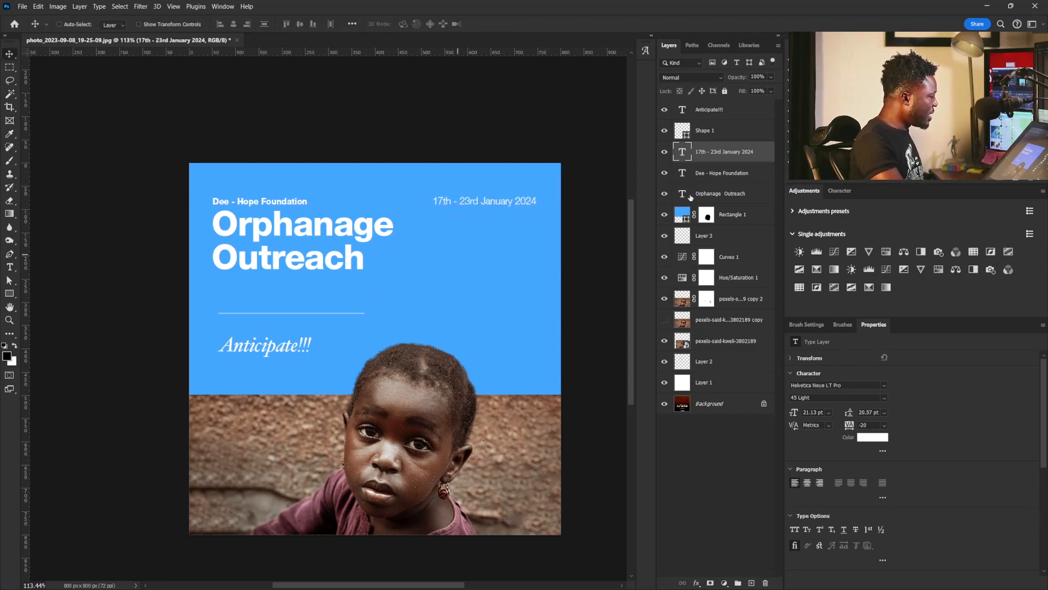
Step: Move the divider line up to sit just below the title's second line
{"action": "left_click", "coordinate": [704, 137]}
{"action": "left_click_drag", "start_coordinate": [335, 332], "coordinate": [339, 297]}
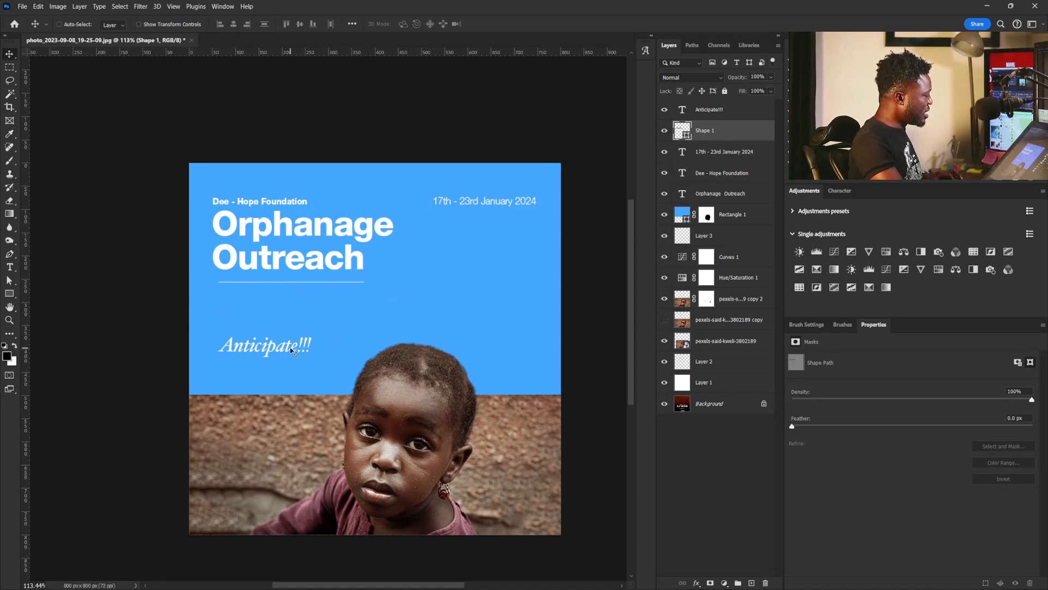
Step: Scale the "Anticipate!!!" text up to about 52.09 pt and place it directly below the divider line
{"action": "right_click", "coordinate": [307, 349]}
{"action": "left_click", "coordinate": [313, 353]}
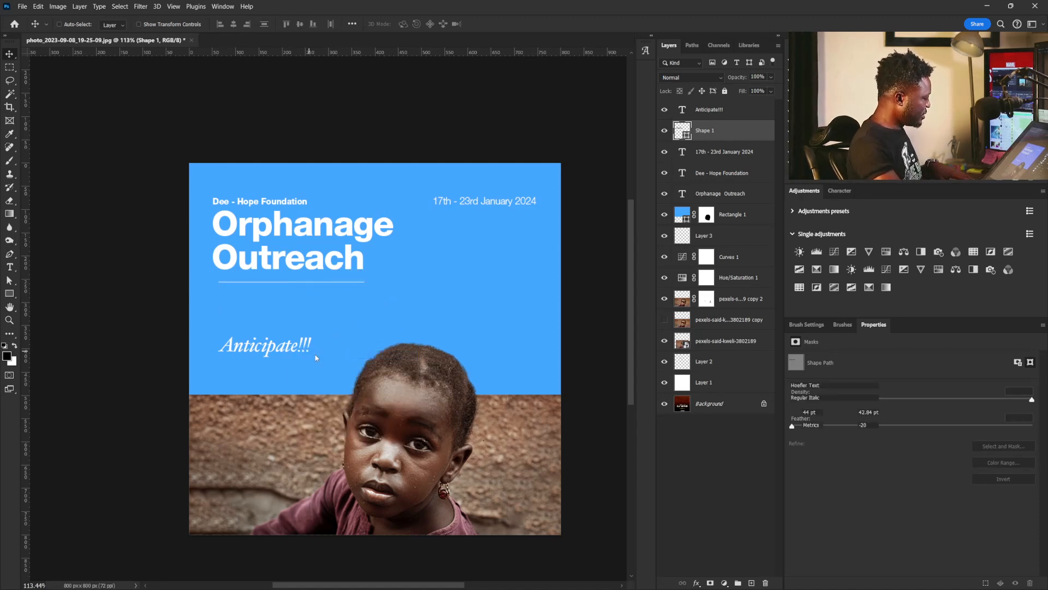
{"action": "key", "text": "ctrl+t"}
{"action": "left_click_drag", "start_coordinate": [312, 334], "coordinate": [321, 330]}
{"action": "key", "text": "Return"}
{"action": "left_click_drag", "start_coordinate": [268, 357], "coordinate": [280, 315]}
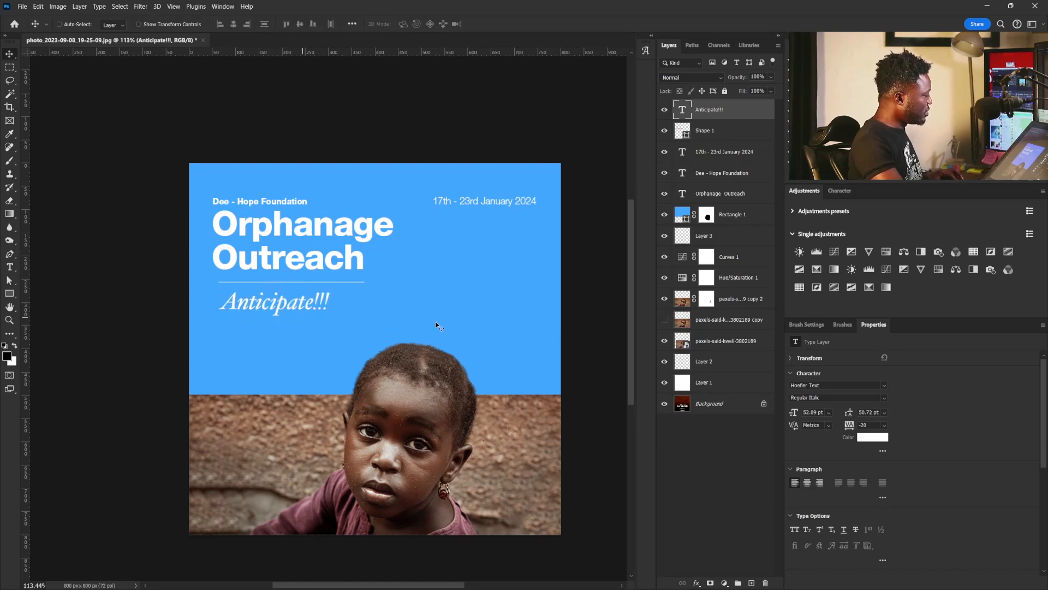
Step: Align the left edges of the foundation name, title, divider line and "Anticipate!!!", leaving the date out
{"action": "left_click", "coordinate": [708, 194], "text": "shift"}
{"action": "left_click", "coordinate": [688, 137], "text": "ctrl"}
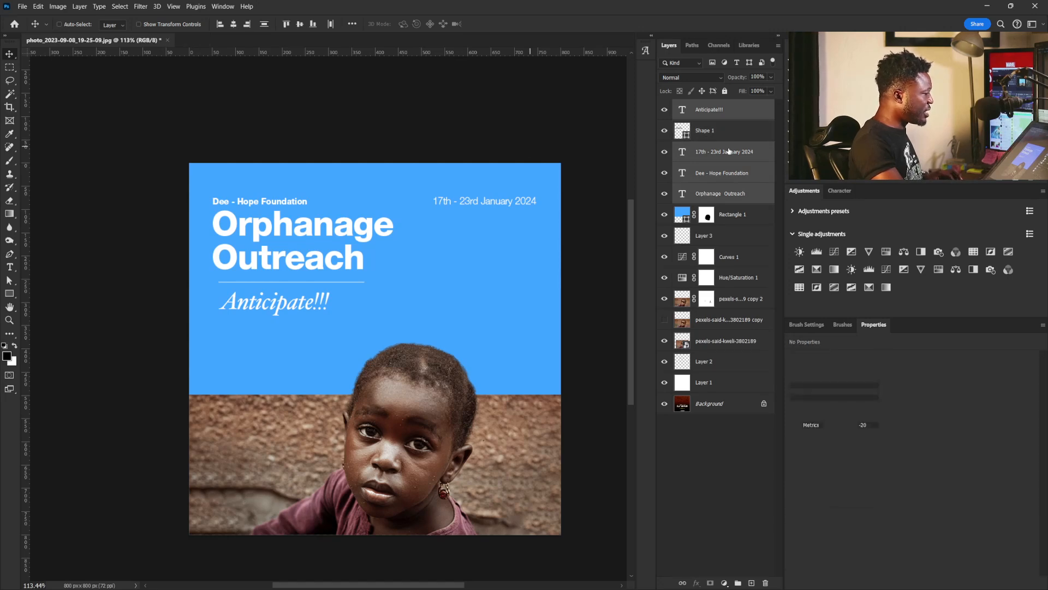
{"action": "left_click", "coordinate": [723, 136], "text": "ctrl"}
{"action": "left_click", "coordinate": [724, 155], "text": "ctrl"}
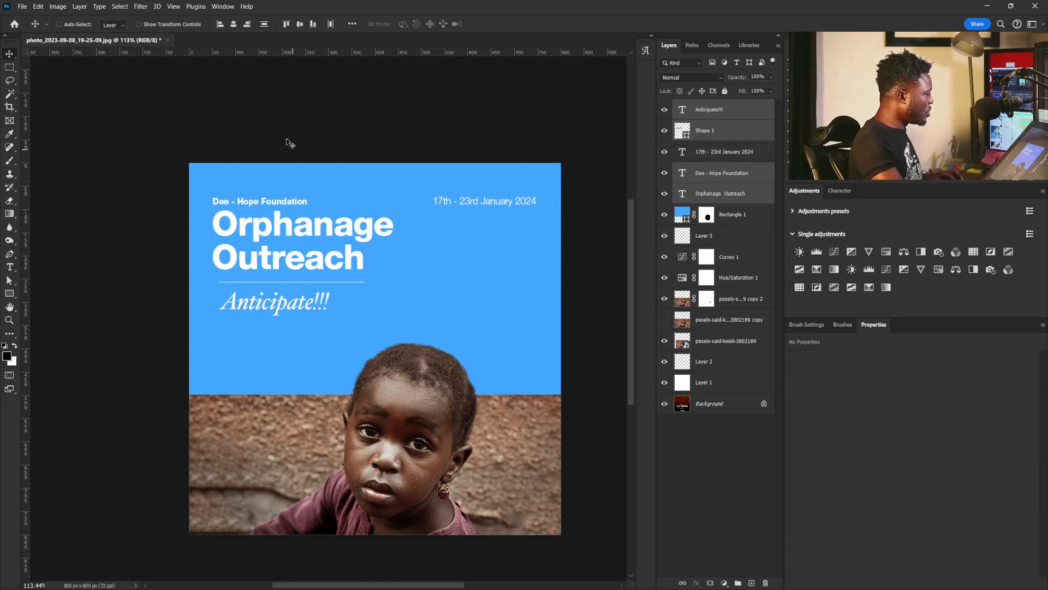
{"action": "left_click", "coordinate": [220, 24]}
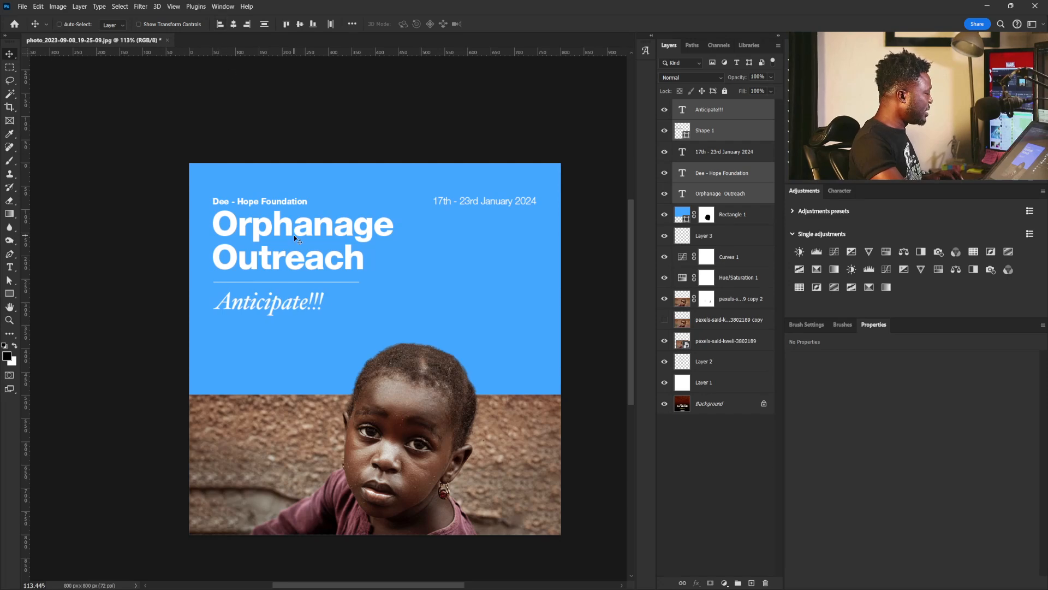
Step: Move the left-aligned text block up toward the flyer's upper edge and raise the date close to the foundation line's level
{"action": "left_click_drag", "start_coordinate": [261, 242], "coordinate": [262, 223]}
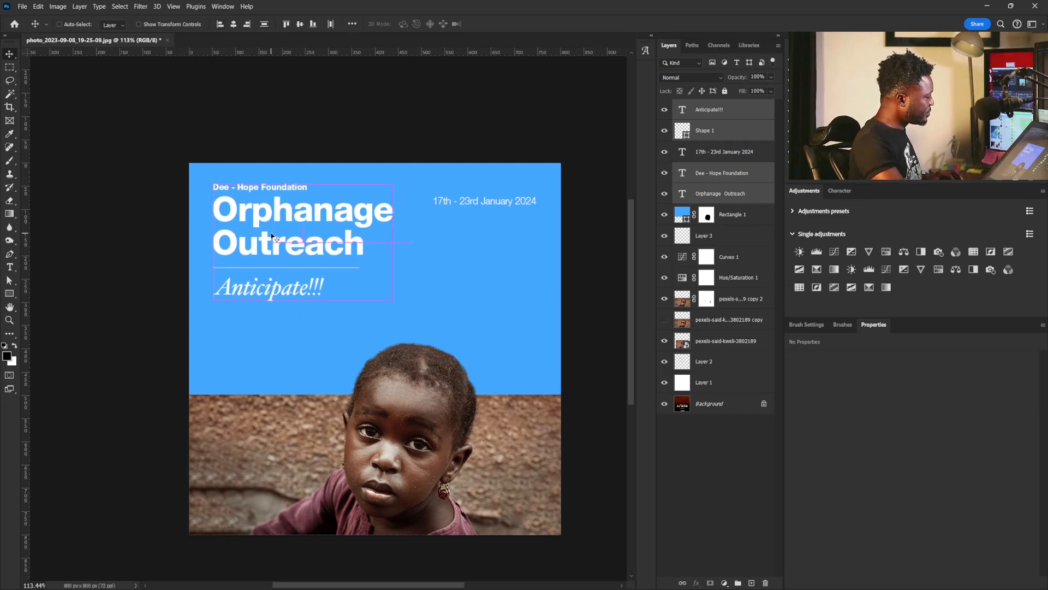
{"action": "right_click", "coordinate": [482, 203]}
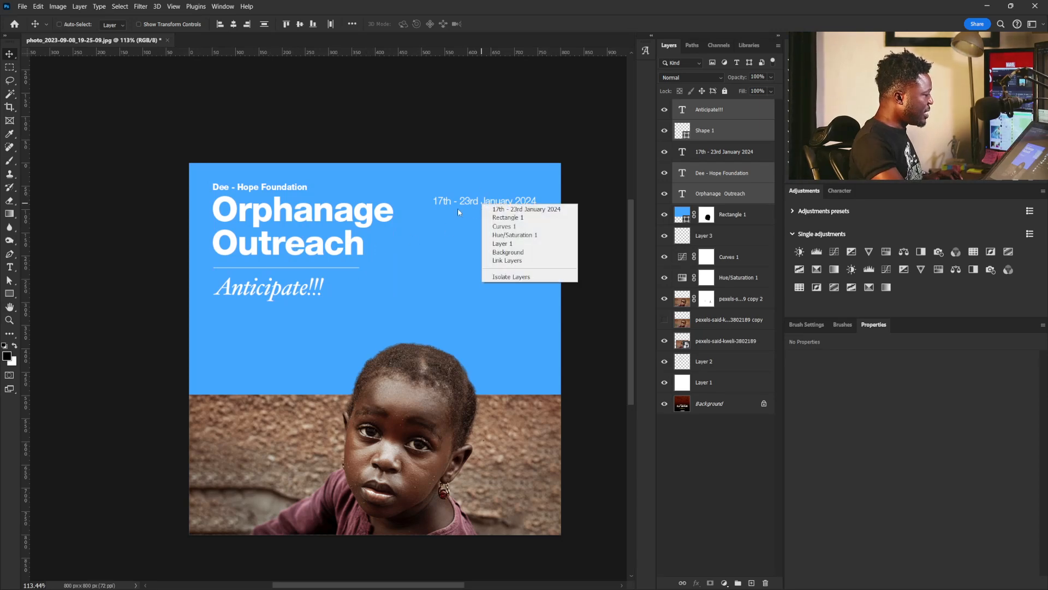
{"action": "left_click", "coordinate": [493, 208]}
{"action": "left_click_drag", "start_coordinate": [492, 199], "coordinate": [487, 189]}
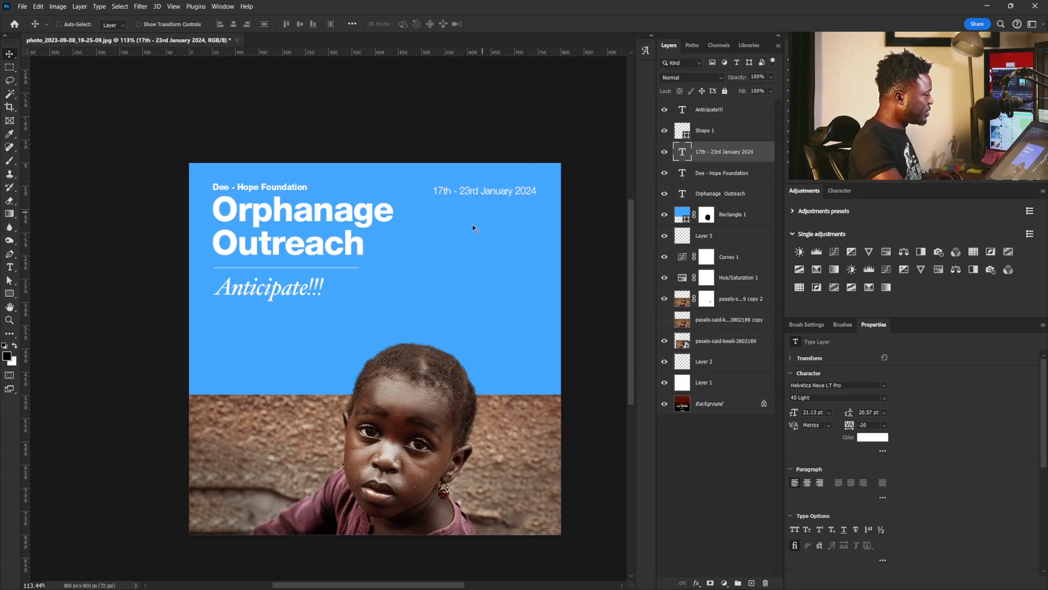
Step: Set the date's font style to 75 Bold and its tracking to 0
{"action": "left_click", "coordinate": [882, 398]}
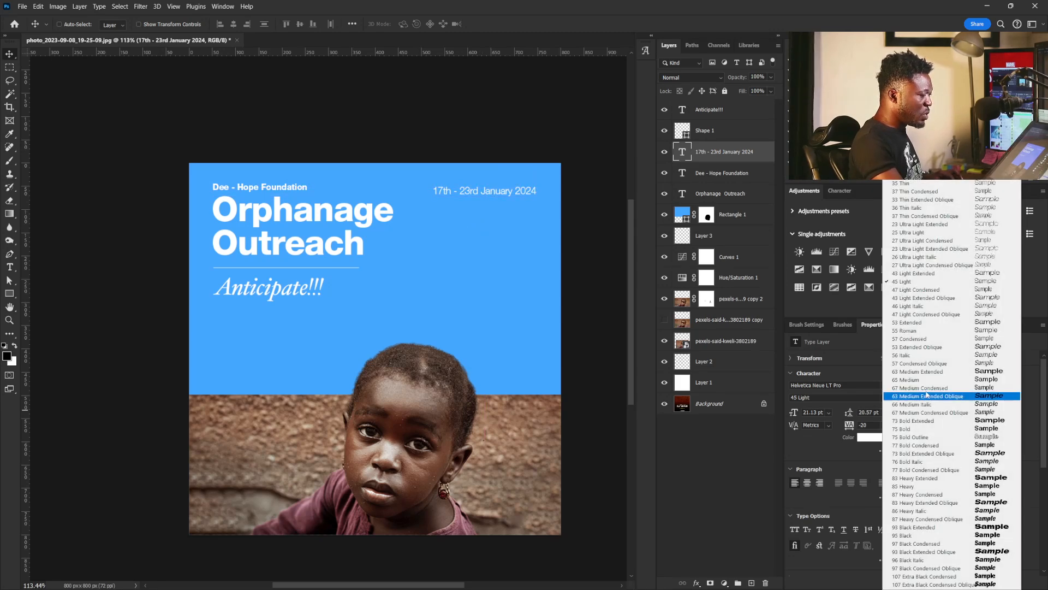
{"action": "left_click", "coordinate": [922, 430]}
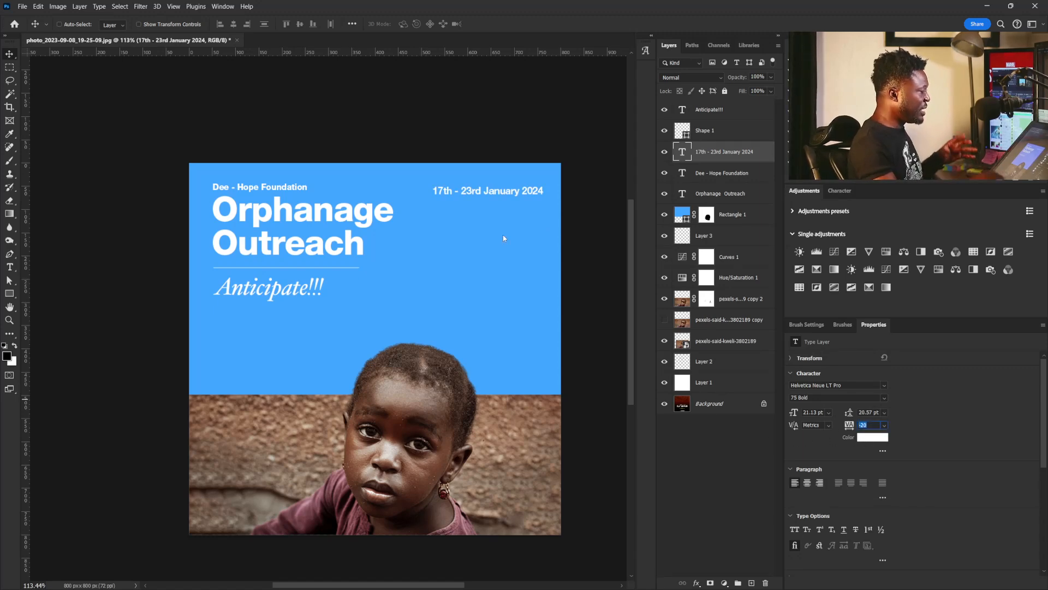
{"action": "type", "text": "0"}
{"action": "key", "text": "Return"}
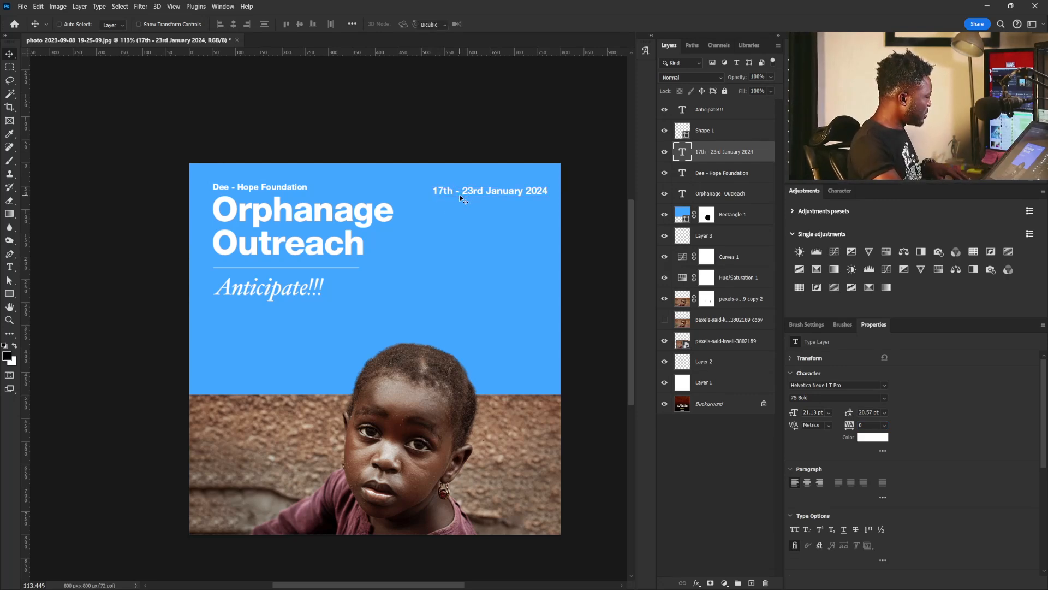
Step: Scale the date down to about 18.26 pt and keep it in the flyer's upper-right area
{"action": "key", "text": "ctrl+t"}
{"action": "left_click_drag", "start_coordinate": [429, 200], "coordinate": [448, 195]}
{"action": "key", "text": "Return"}
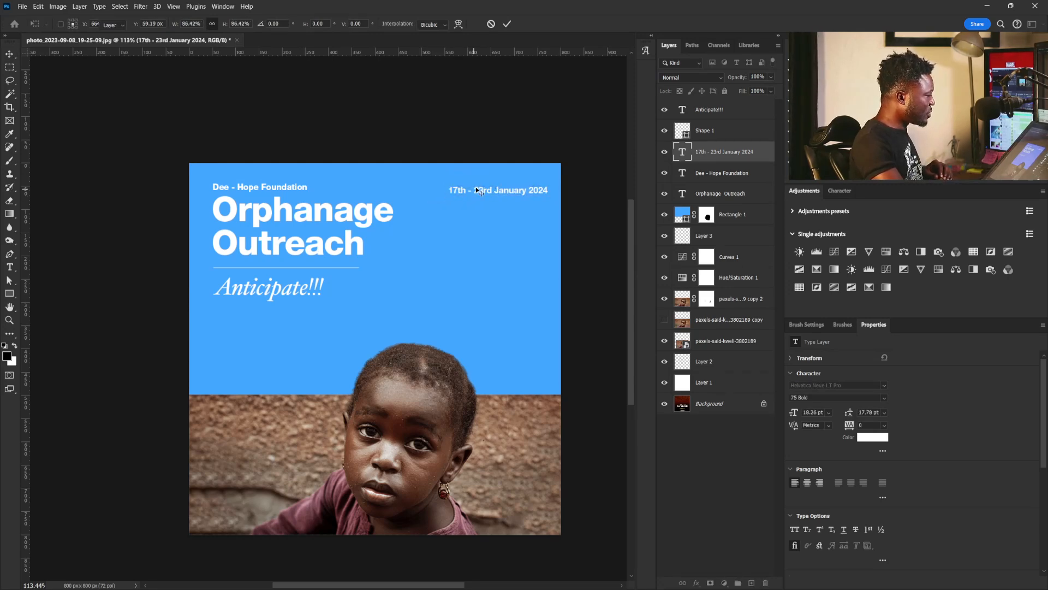
Step: Create a guide layout with 40 px margins on all four sides of the canvas
{"action": "left_click", "coordinate": [174, 6]}
{"action": "mouse_move", "coordinate": [221, 270]}
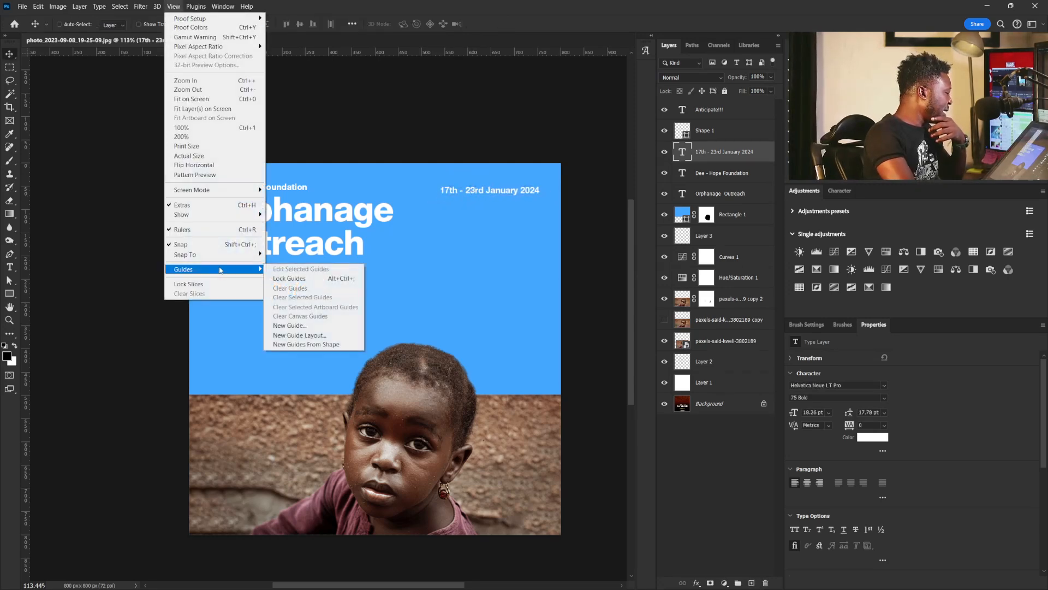
{"action": "left_click", "coordinate": [299, 335]}
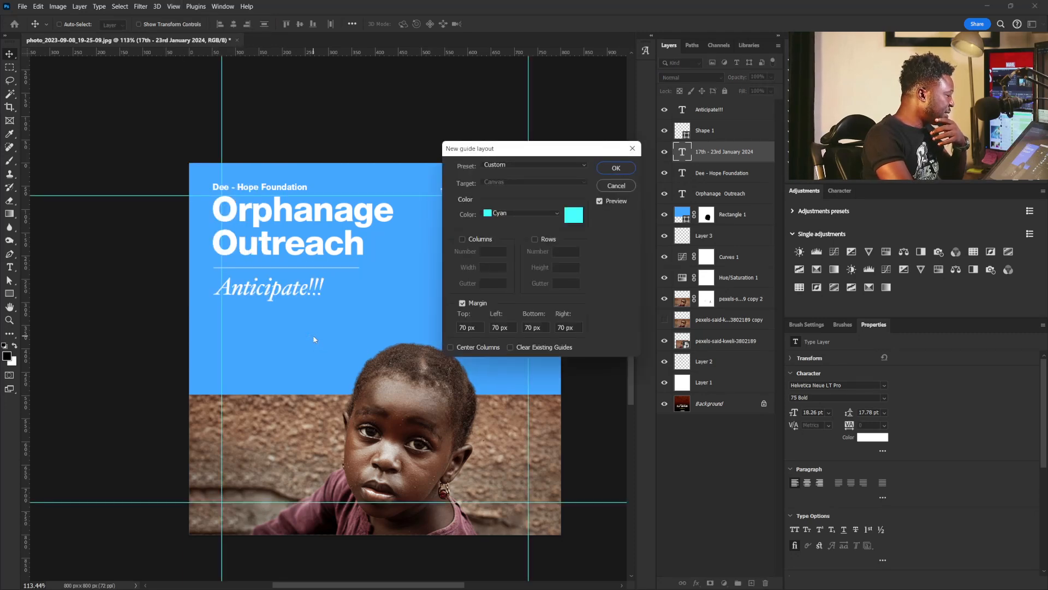
{"action": "left_click_drag", "start_coordinate": [464, 327], "coordinate": [453, 327]}
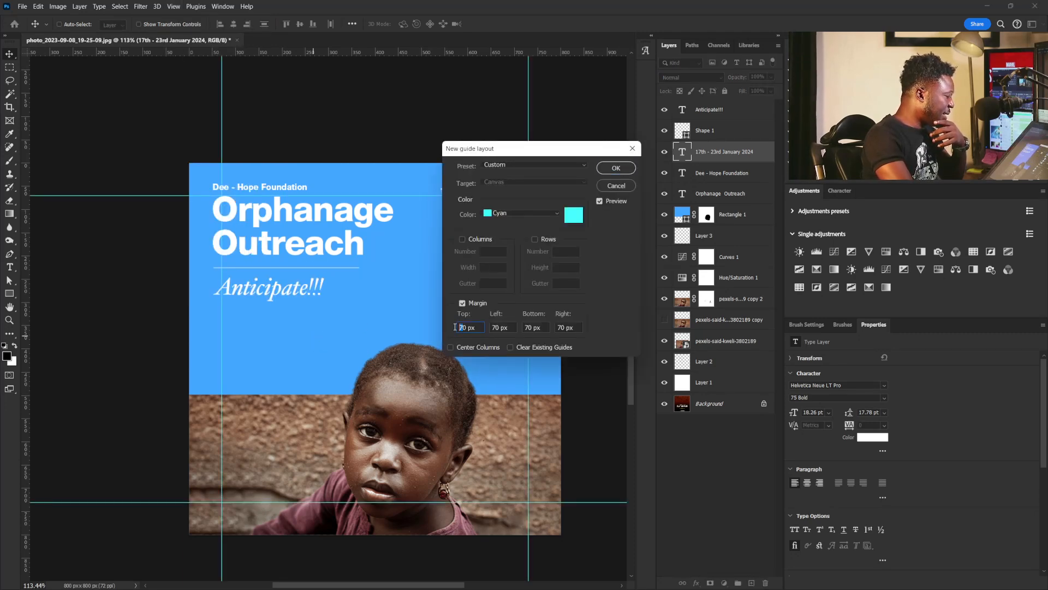
{"action": "type", "text": "4"}
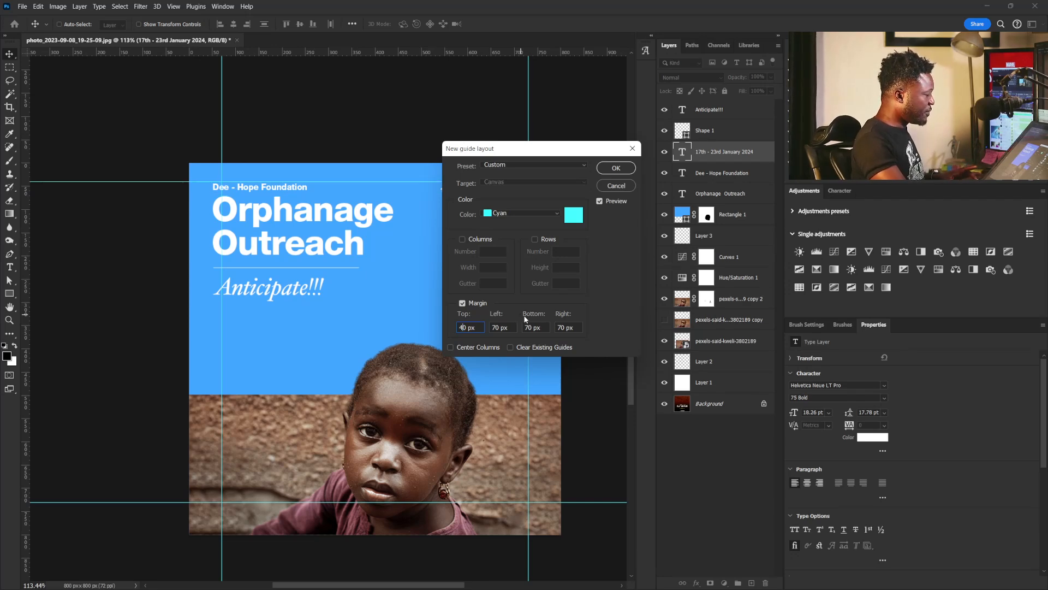
{"action": "left_click_drag", "start_coordinate": [497, 328], "coordinate": [557, 328]}
{"action": "type", "text": "4"}
{"action": "type", "text": "4"}
{"action": "type", "text": "4"}
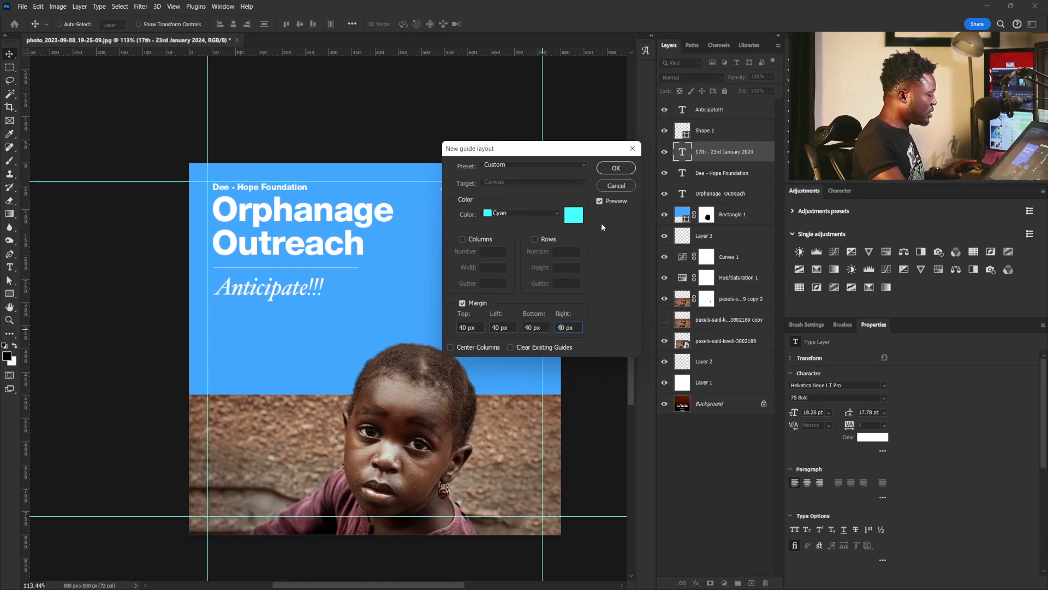
{"action": "left_click", "coordinate": [615, 168]}
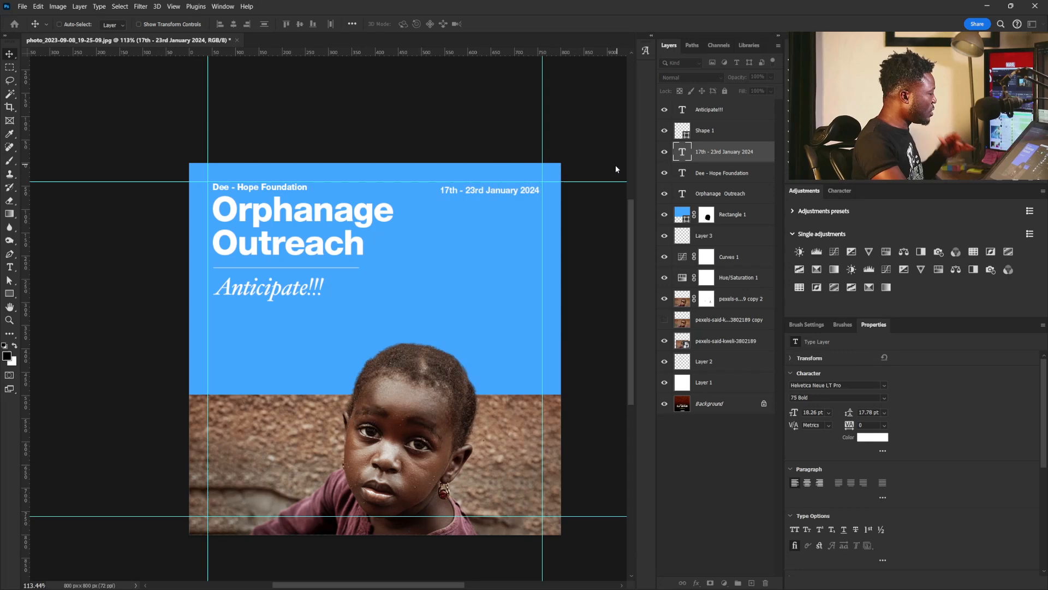
Step: Group the four text layers together with the divider line shape and name the group "Option_1"
{"action": "left_click", "coordinate": [711, 112]}
{"action": "left_click", "coordinate": [714, 194]}
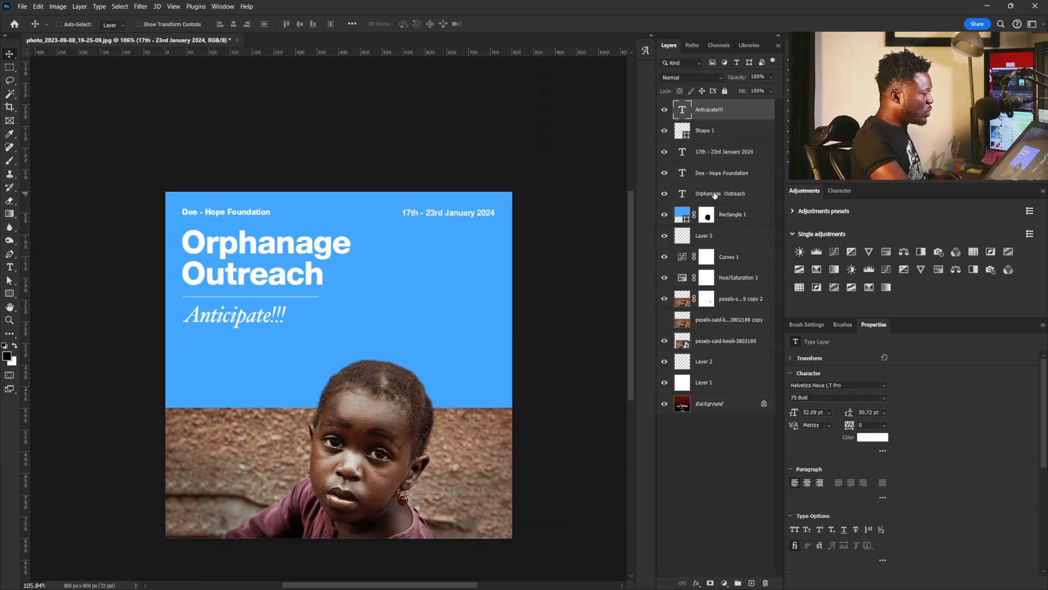
{"action": "left_click", "coordinate": [715, 193], "text": "shift"}
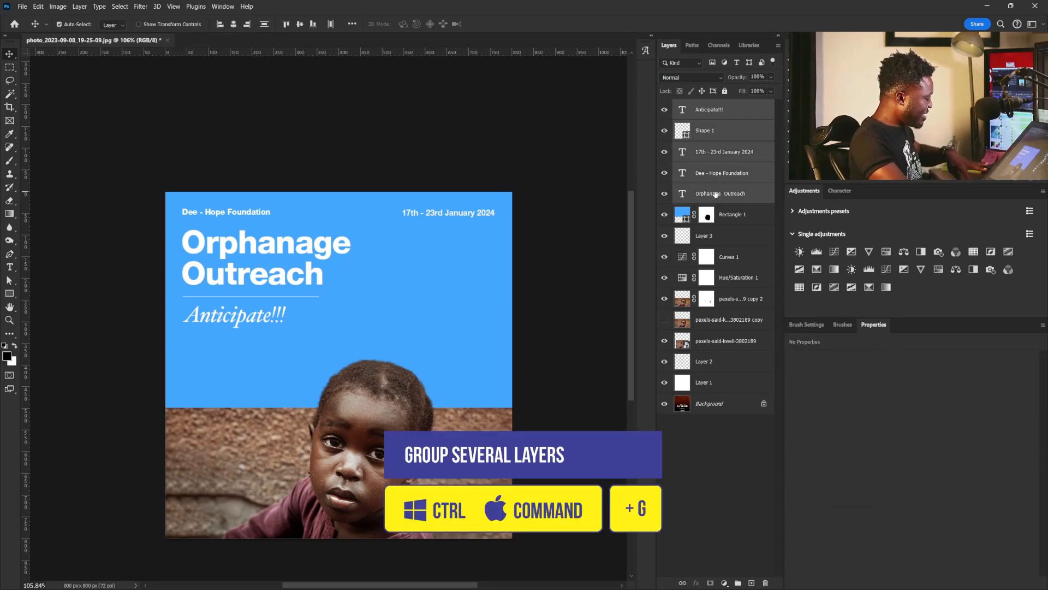
{"action": "key", "text": "ctrl+g"}
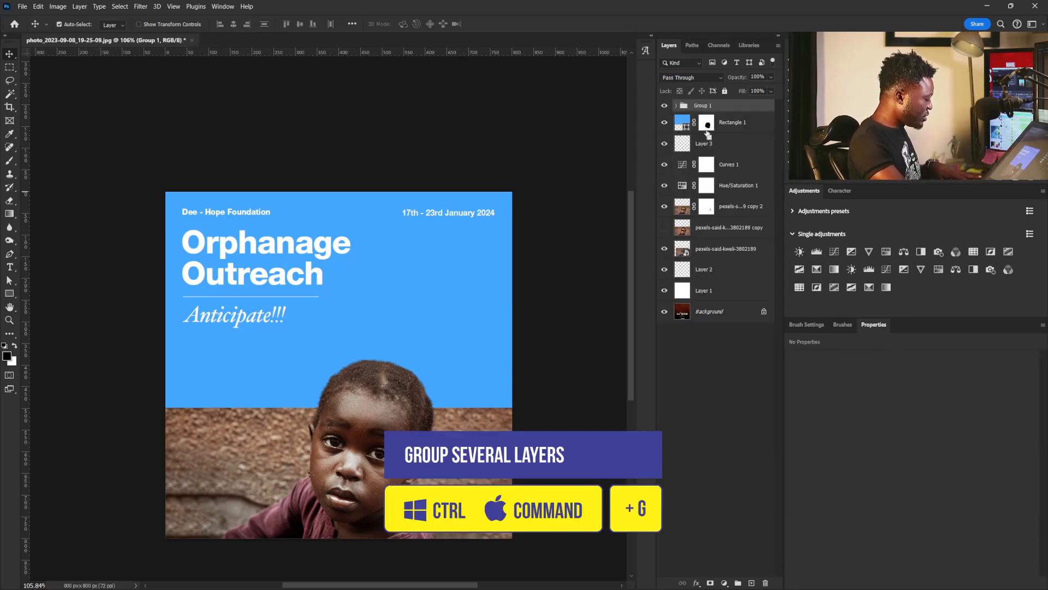
{"action": "double_click", "coordinate": [701, 106]}
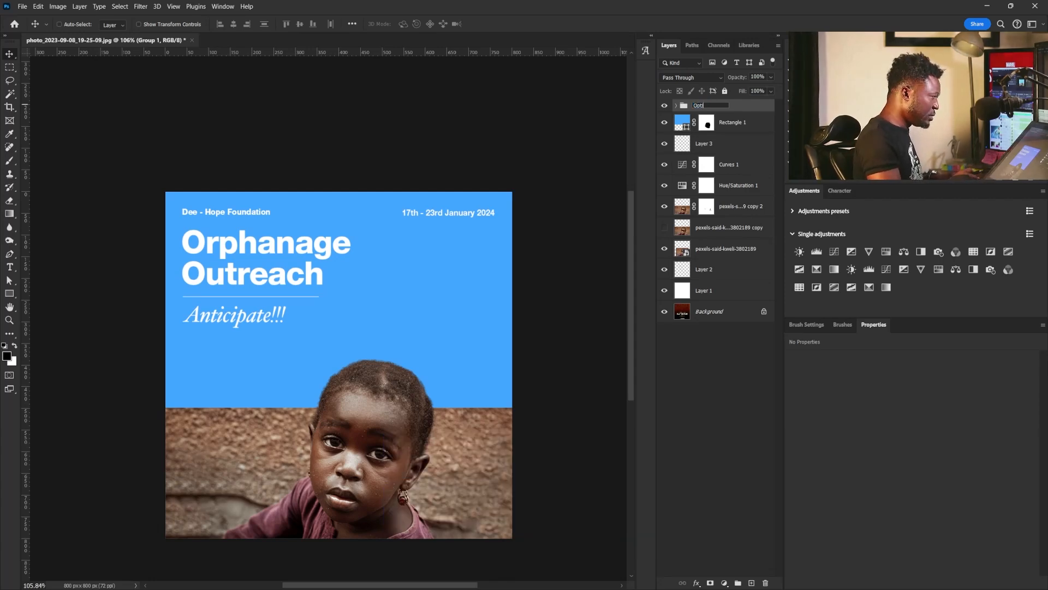
{"action": "type", "text": "Option_1"}
{"action": "key", "text": "Return"}
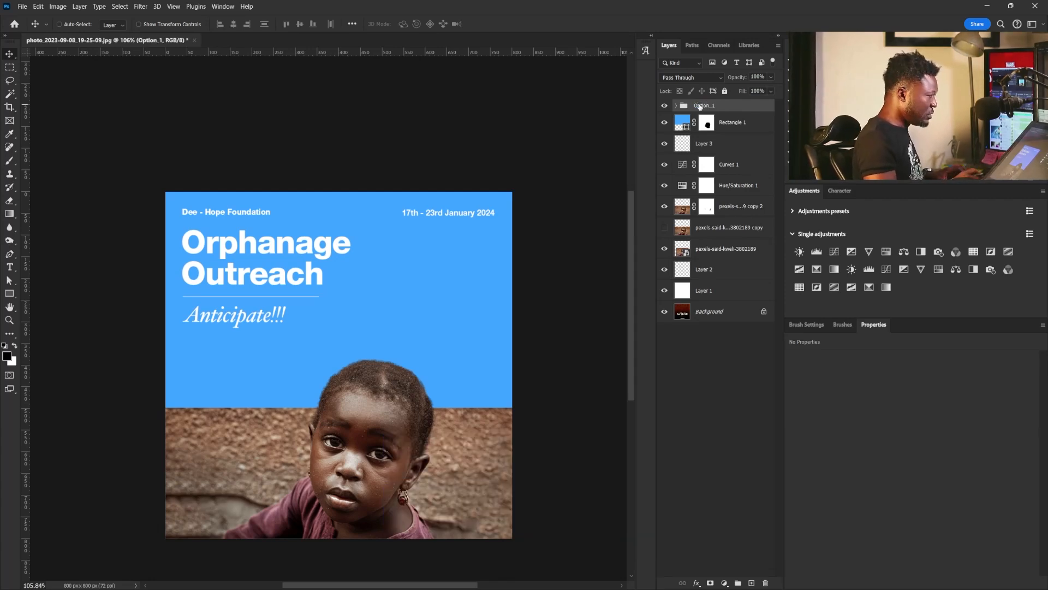
Step: Duplicate the Option_1 group, hide the original and expand the copy to show its layers
{"action": "key", "text": "ctrl+j"}
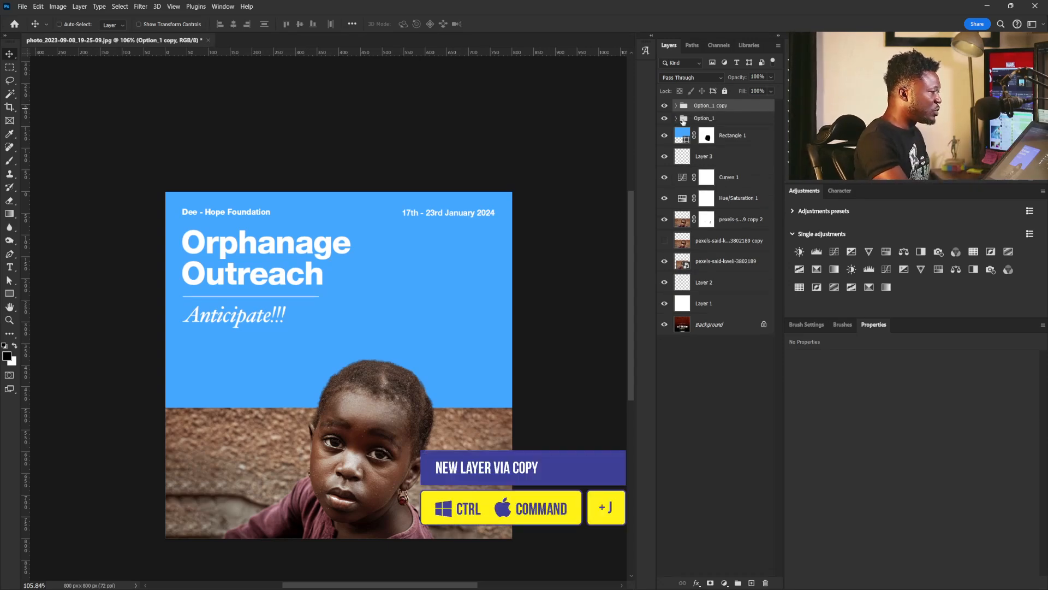
{"action": "left_click", "coordinate": [665, 119]}
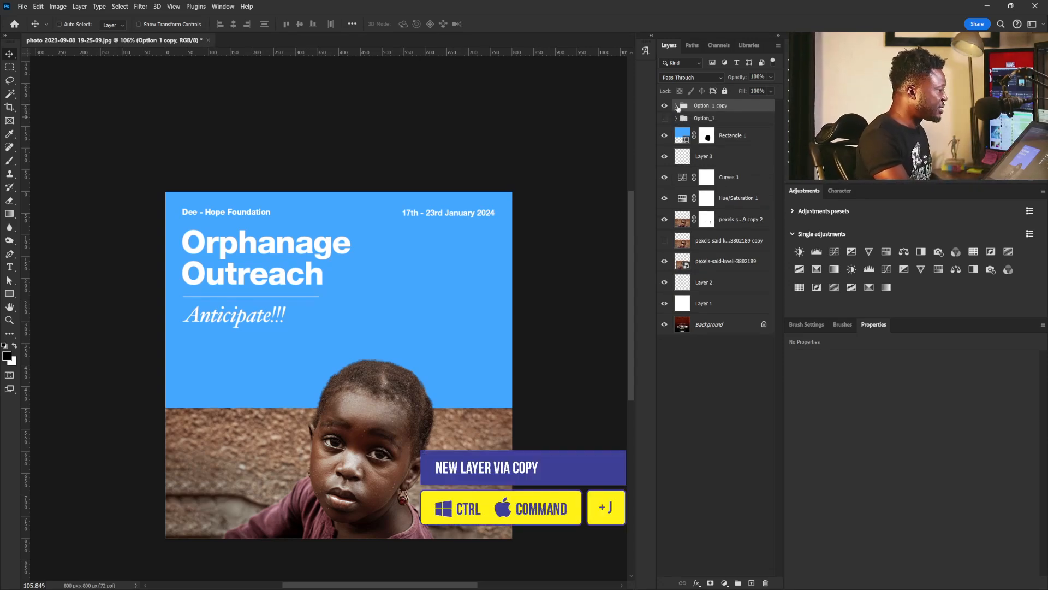
{"action": "left_click", "coordinate": [676, 105]}
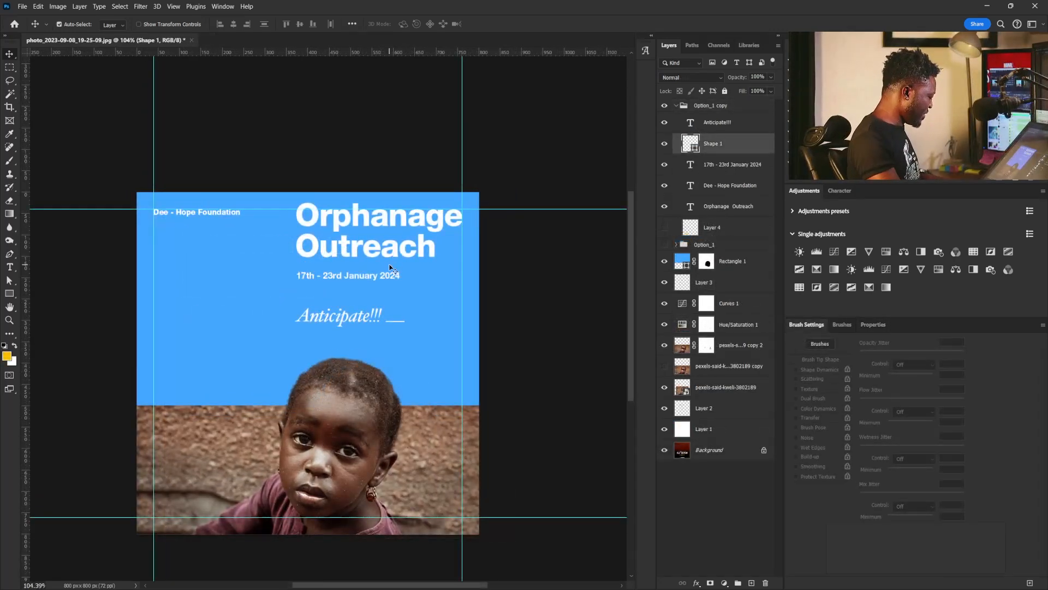
Step: Hide the guides, duplicate the "Orphanage Outreach" title and move the copy to the lower-left part of the blue block
{"action": "key", "text": "ctrl+semicolon"}
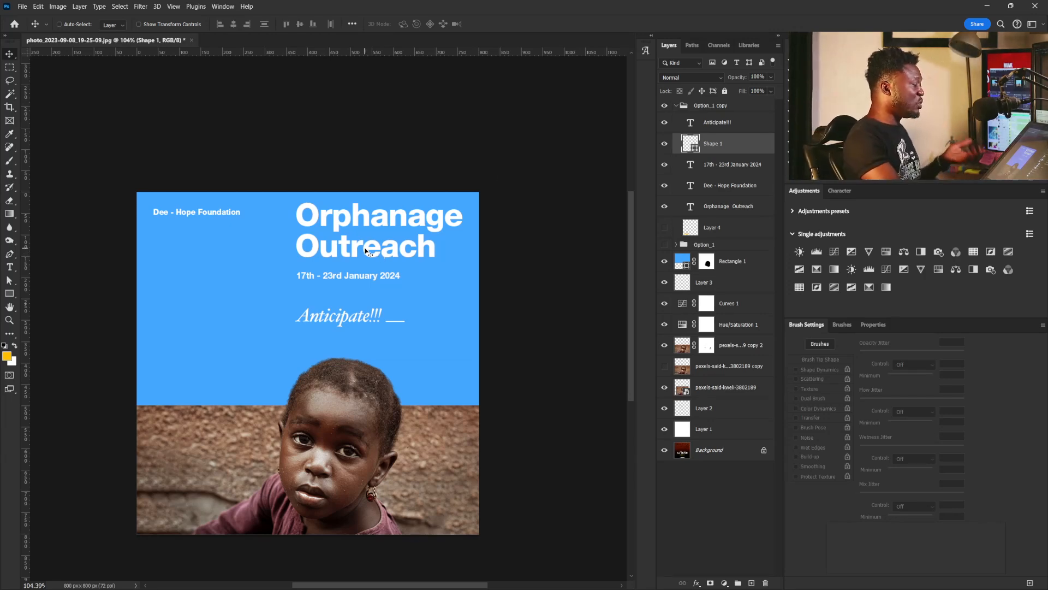
{"action": "right_click", "coordinate": [338, 223]}
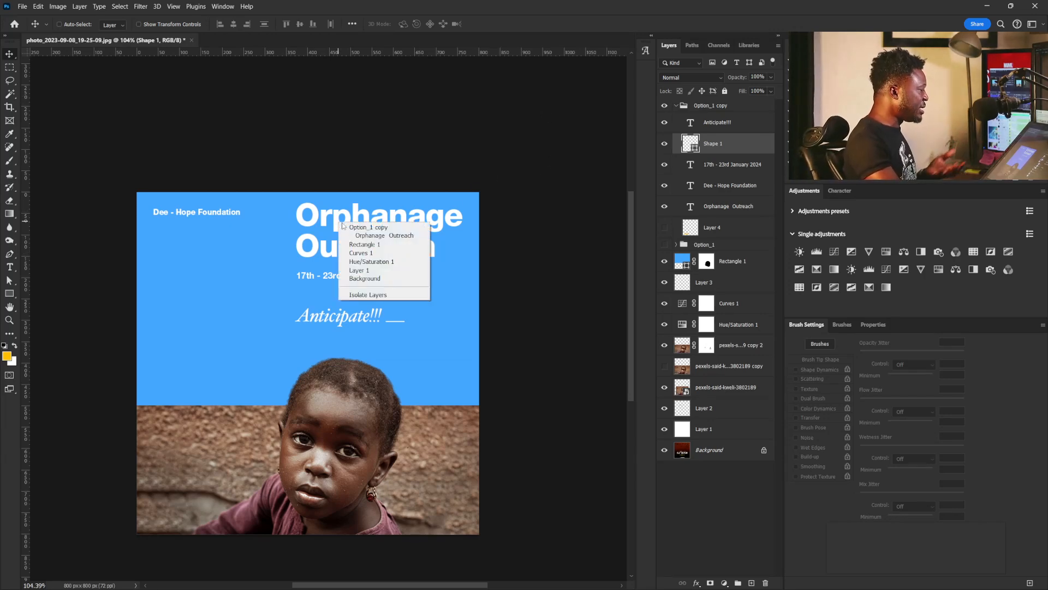
{"action": "left_click", "coordinate": [377, 236]}
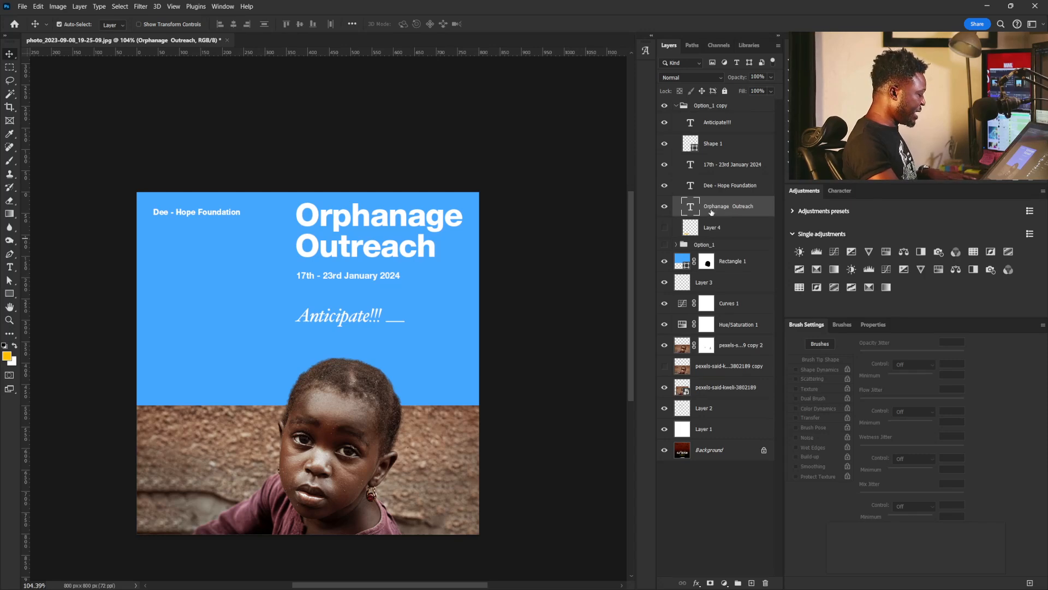
{"action": "key", "text": "ctrl+j"}
{"action": "left_click_drag", "start_coordinate": [378, 220], "coordinate": [212, 350]}
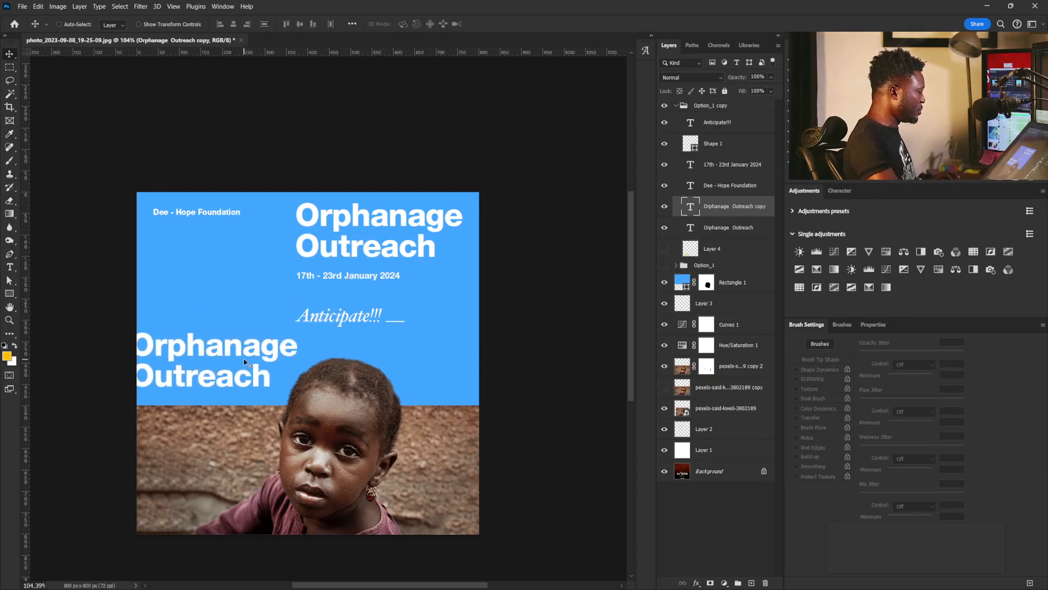
Step: Enlarge the title copy to about 334.59 pt so it overflows the flyer, and place its layer directly above Rectangle 1
{"action": "key", "text": "ctrl+t"}
{"action": "left_click_drag", "start_coordinate": [306, 331], "coordinate": [619, 210]}
{"action": "key", "text": "Return"}
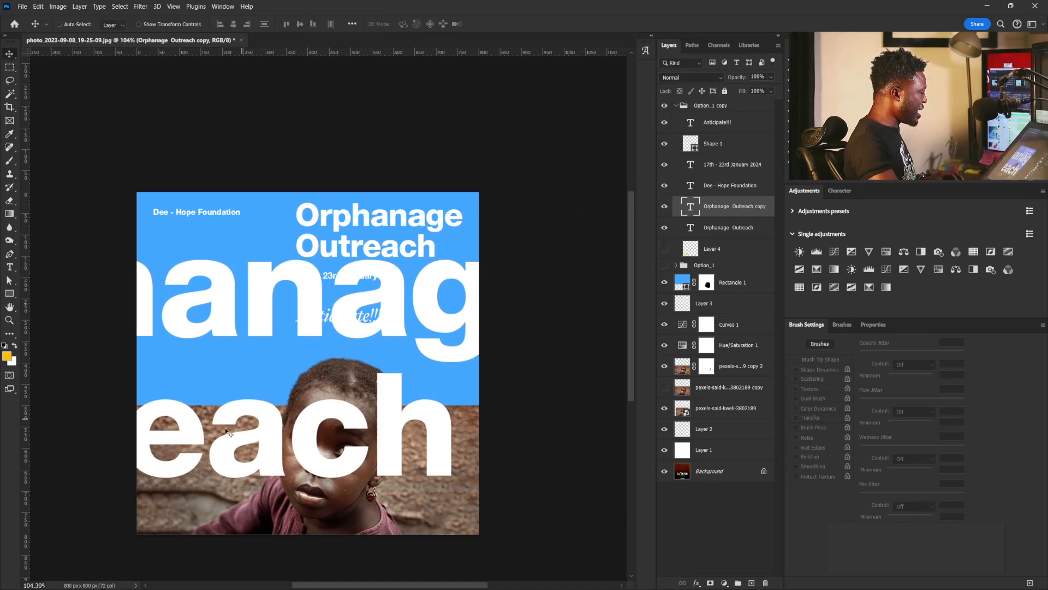
{"action": "left_click_drag", "start_coordinate": [721, 205], "coordinate": [347, 382]}
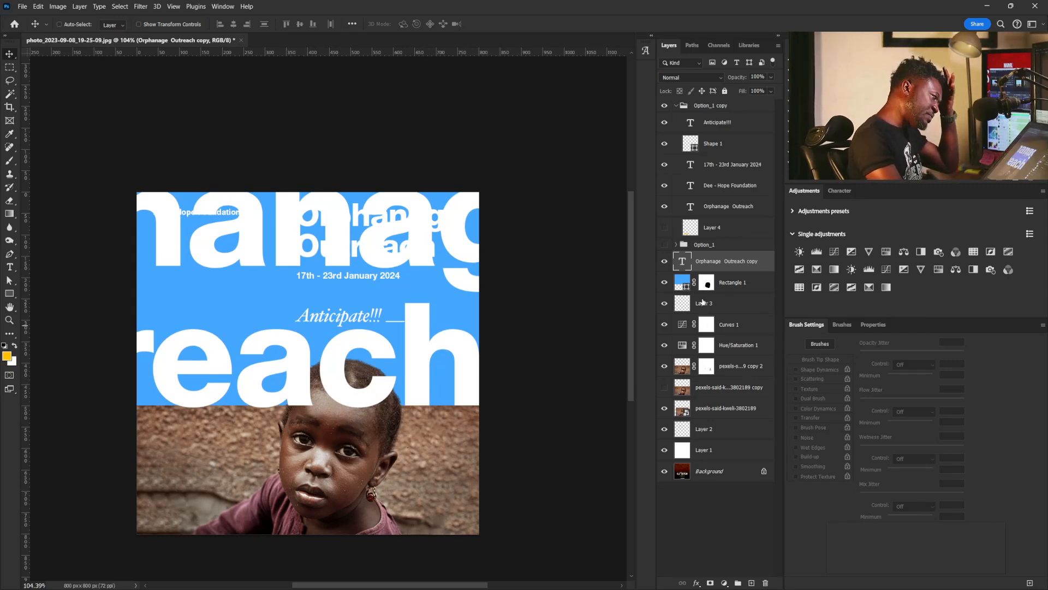
Step: Set the oversized title copy's blend mode to Overlay and its opacity to 16%
{"action": "left_click", "coordinate": [692, 77]}
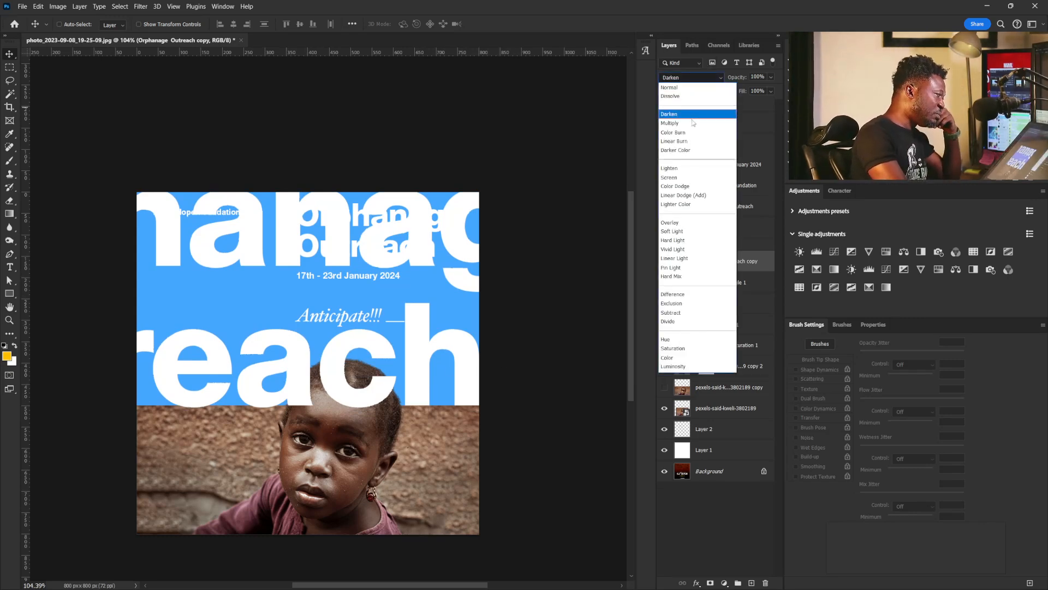
{"action": "left_click", "coordinate": [671, 222]}
{"action": "left_click", "coordinate": [771, 77]}
{"action": "left_click_drag", "start_coordinate": [768, 91], "coordinate": [737, 90]}
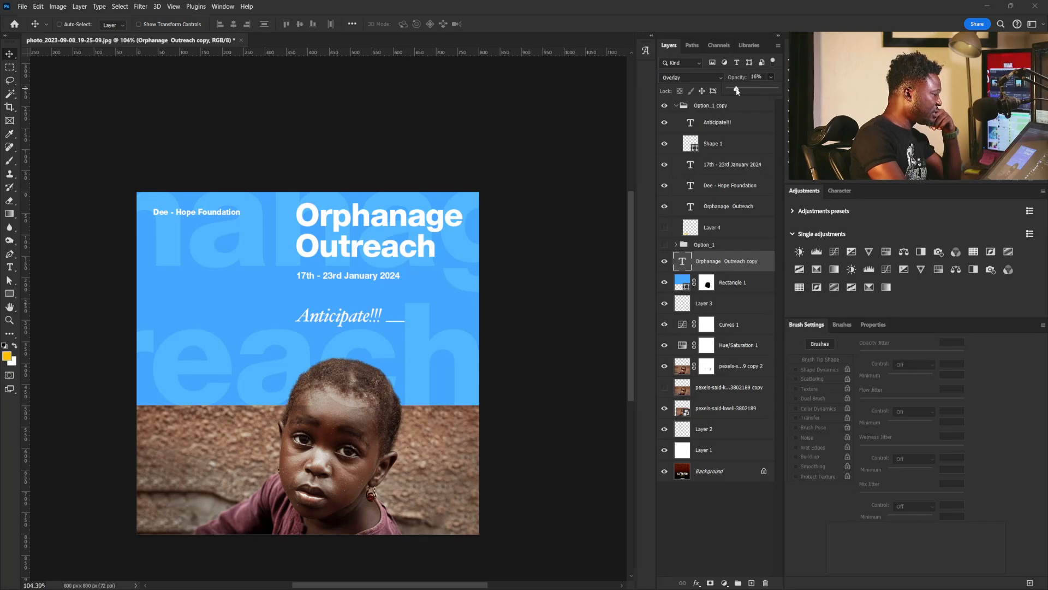
{"action": "left_click", "coordinate": [726, 260]}
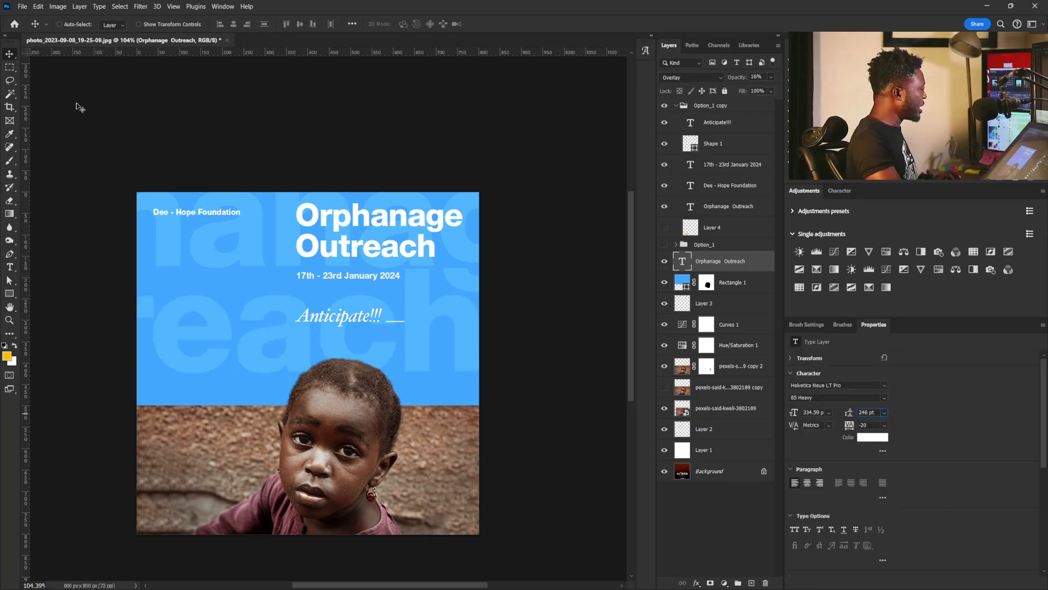
Step: Reposition the faint oversized title so its large letters run behind the main title and "age" fills the blue block's lower-left area
{"action": "left_click", "coordinate": [7, 57]}
{"action": "left_click_drag", "start_coordinate": [489, 262], "coordinate": [245, 391]}
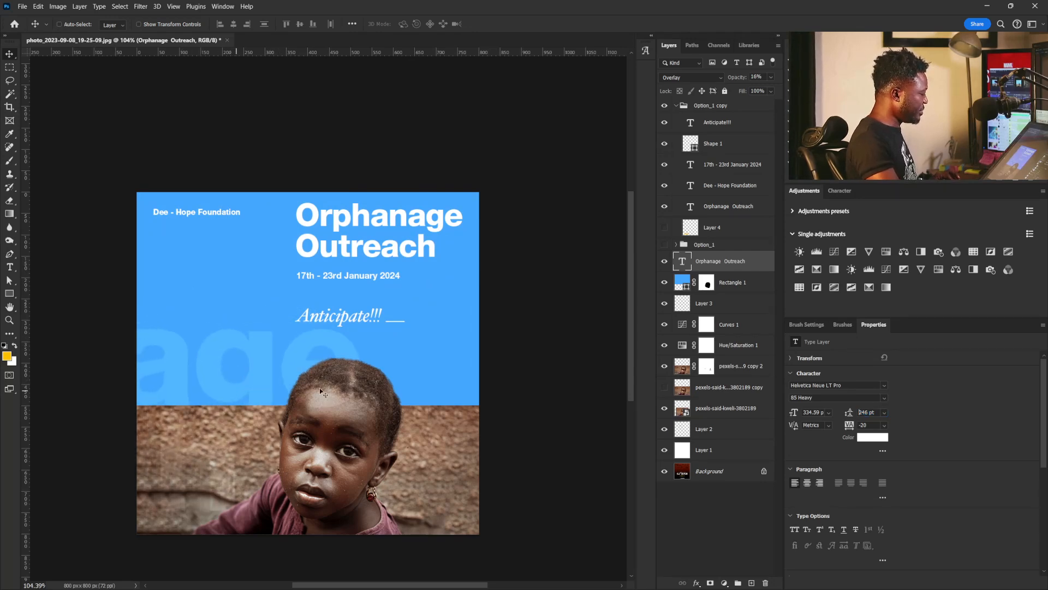
{"action": "key", "text": "ctrl"}
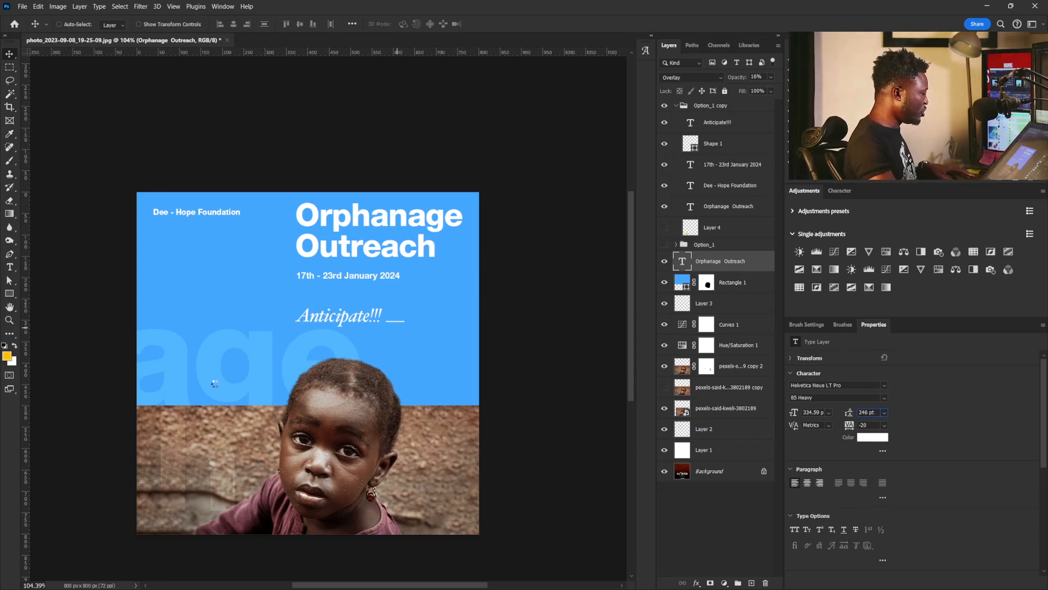
{"action": "left_click_drag", "start_coordinate": [215, 382], "coordinate": [326, 292]}
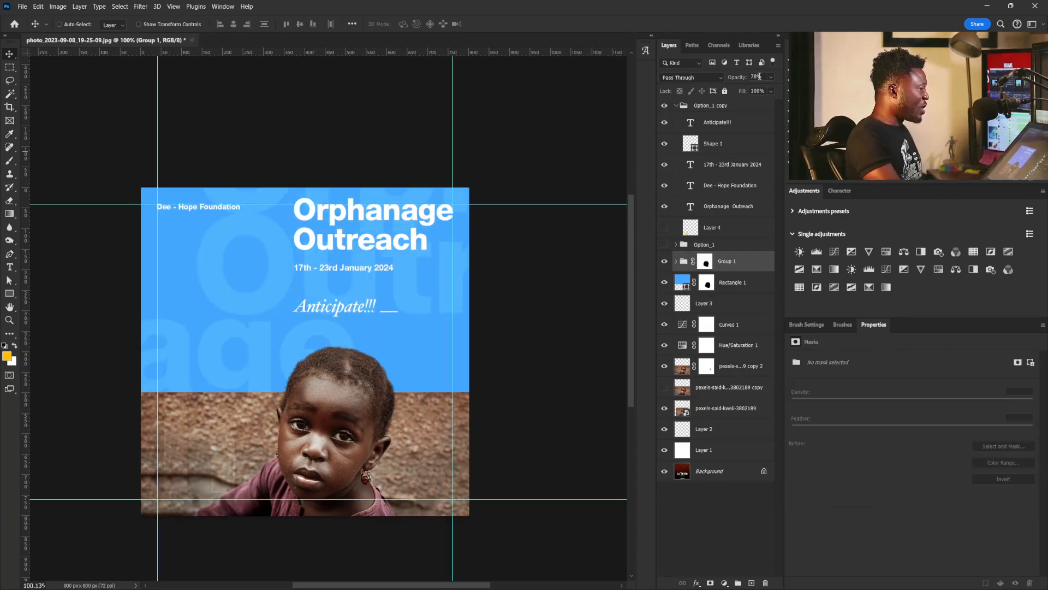
Step: Collapse the Option_1 copy group and compare the two text layouts by switching visibility between Option_1 copy and Option_1
{"action": "left_click", "coordinate": [676, 106]}
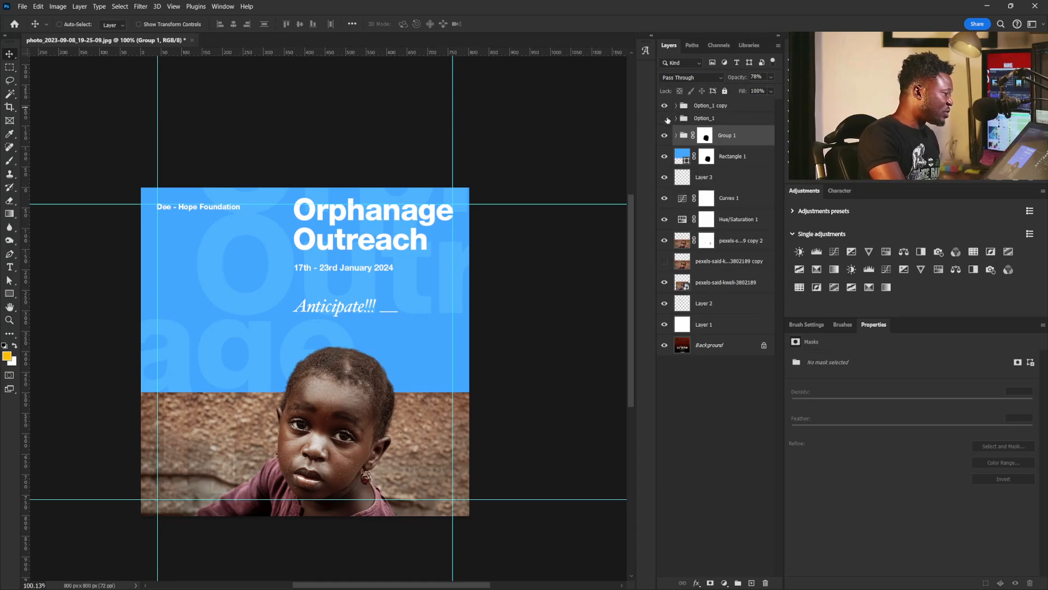
{"action": "left_click", "coordinate": [664, 105]}
{"action": "left_click", "coordinate": [664, 119]}
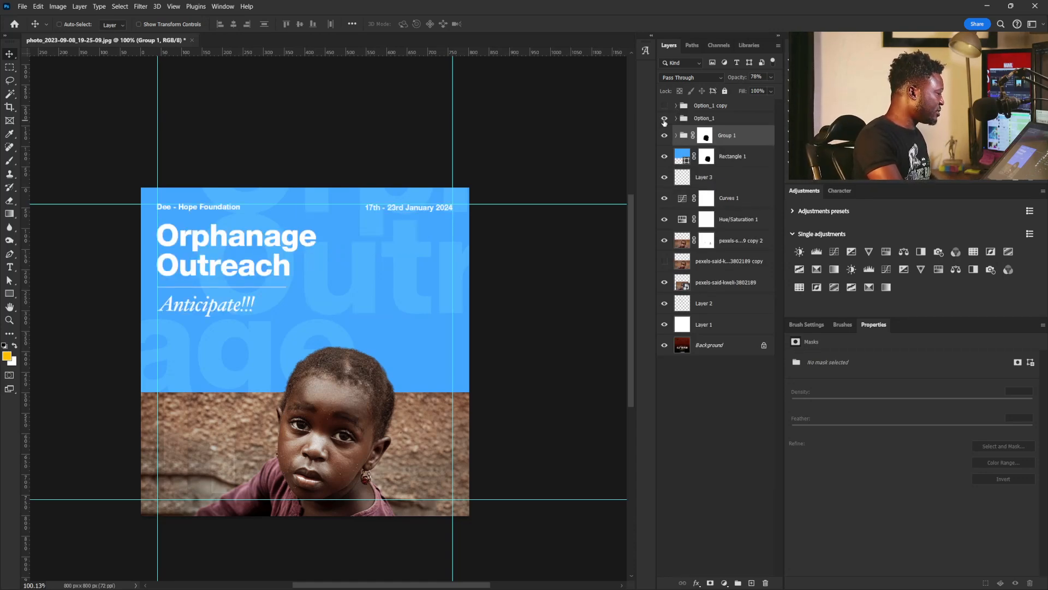
{"action": "left_click", "coordinate": [664, 118]}
{"action": "left_click", "coordinate": [664, 105]}
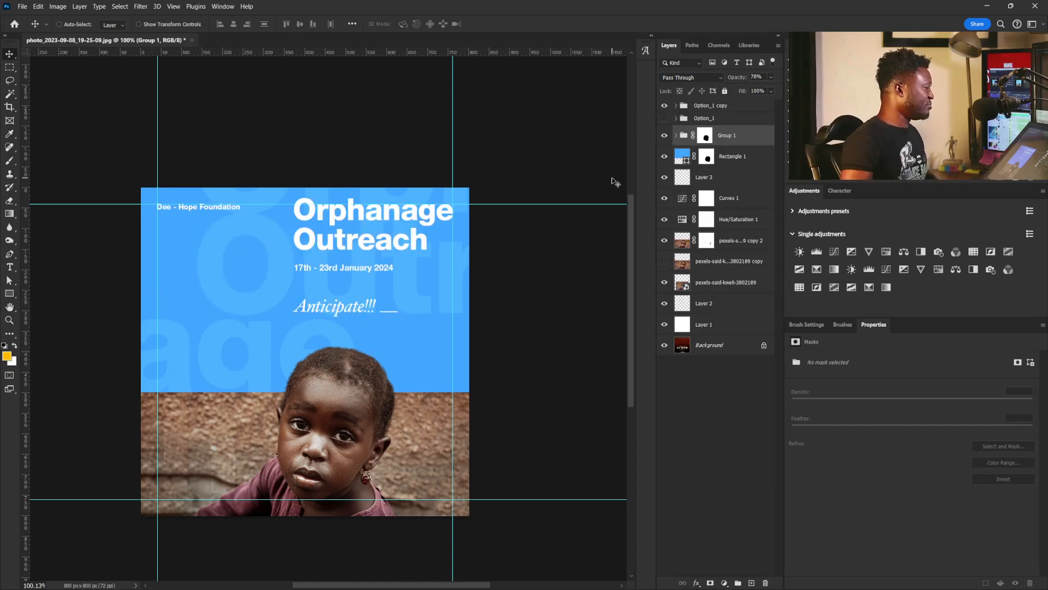
Step: In the Option_1 copy group, nudge the "Anticipate!!!" text and its short line down together by about 8 px
{"action": "right_click", "coordinate": [397, 215]}
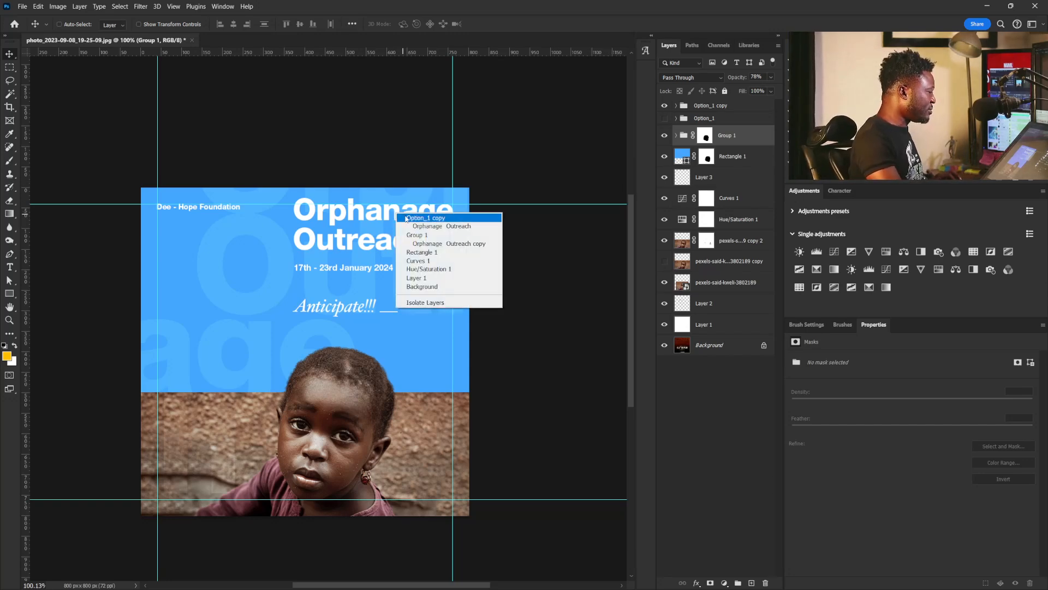
{"action": "left_click", "coordinate": [412, 218]}
{"action": "left_click", "coordinate": [676, 106]}
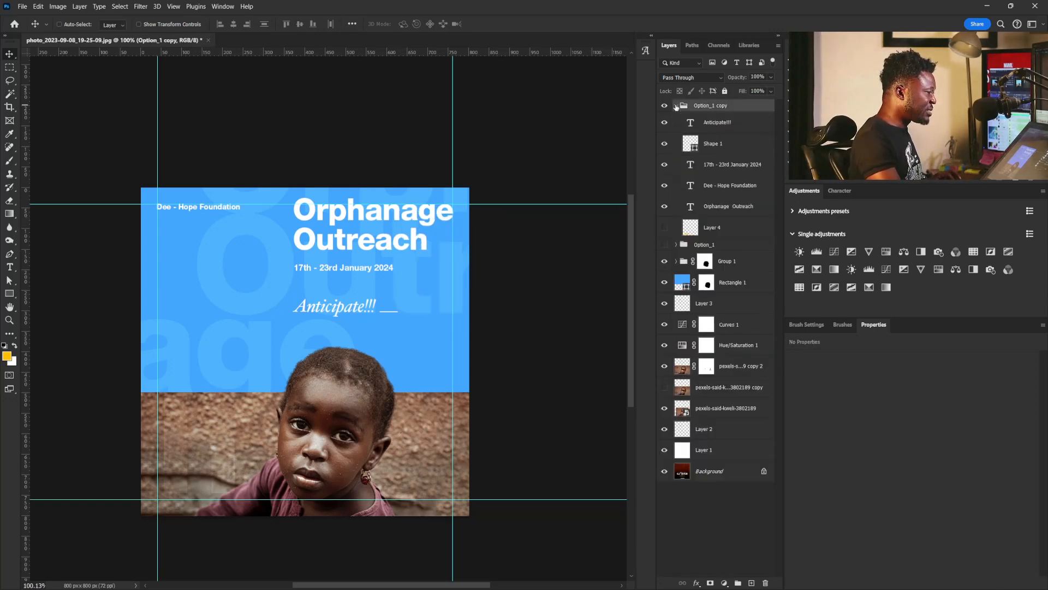
{"action": "left_click", "coordinate": [715, 141]}
{"action": "left_click", "coordinate": [720, 124], "text": "shift"}
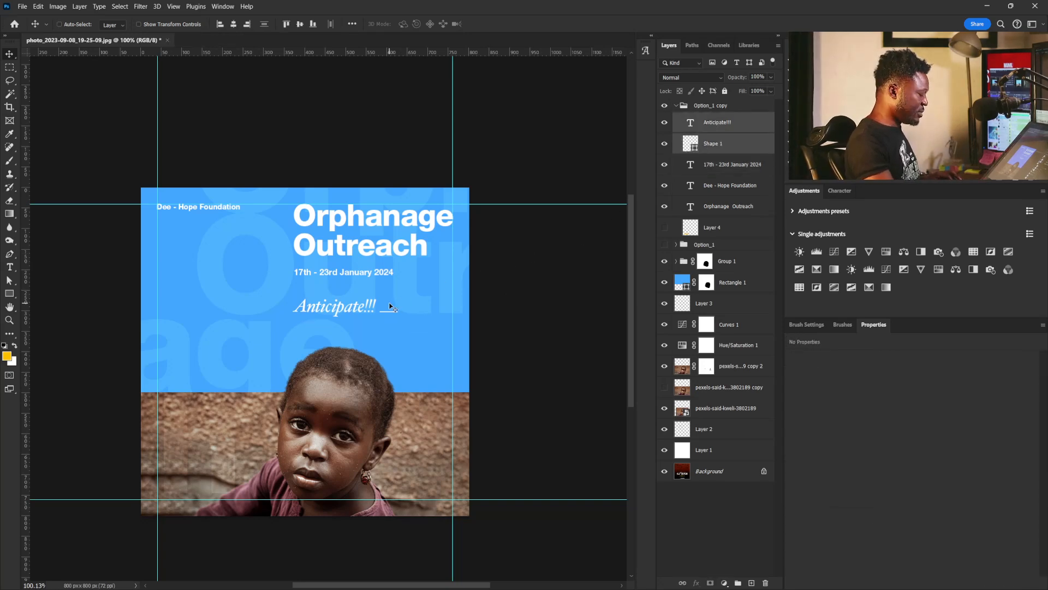
{"action": "key", "text": "Down"}
{"action": "key", "text": "Down"}
{"action": "key", "text": "Down"}
{"action": "key", "text": "Down"}
{"action": "key", "text": "Down"}
{"action": "key", "text": "Down"}
{"action": "key", "text": "Down"}
{"action": "key", "text": "Down"}
{"action": "mouse_move", "coordinate": [353, 356]}
{"action": "left_mouse_down"}
{"action": "mouse_move", "coordinate": [336, 357]}
{"action": "mouse_move", "coordinate": [347, 357]}
{"action": "left_mouse_up"}
{"action": "left_click_drag", "start_coordinate": [400, 289], "coordinate": [397, 288]}
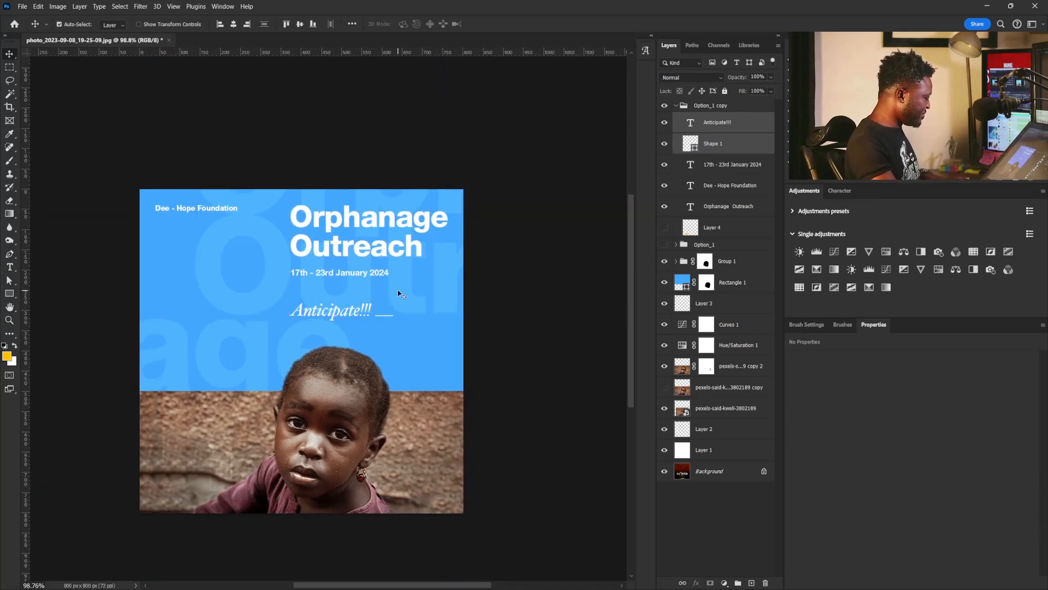